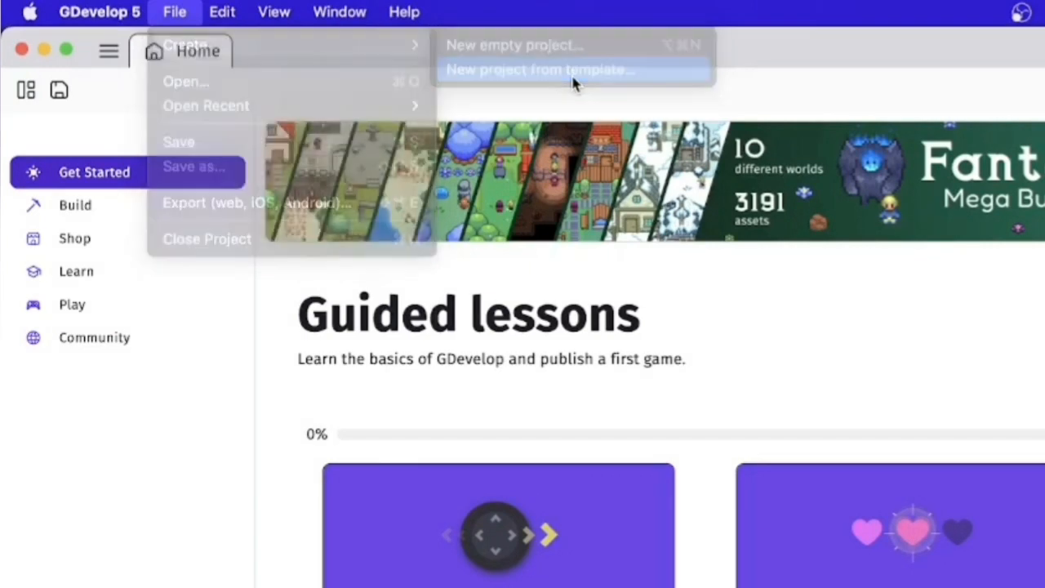
Browse the example templates offered for a new project, then close the template list without opening any
left_click(571, 71)
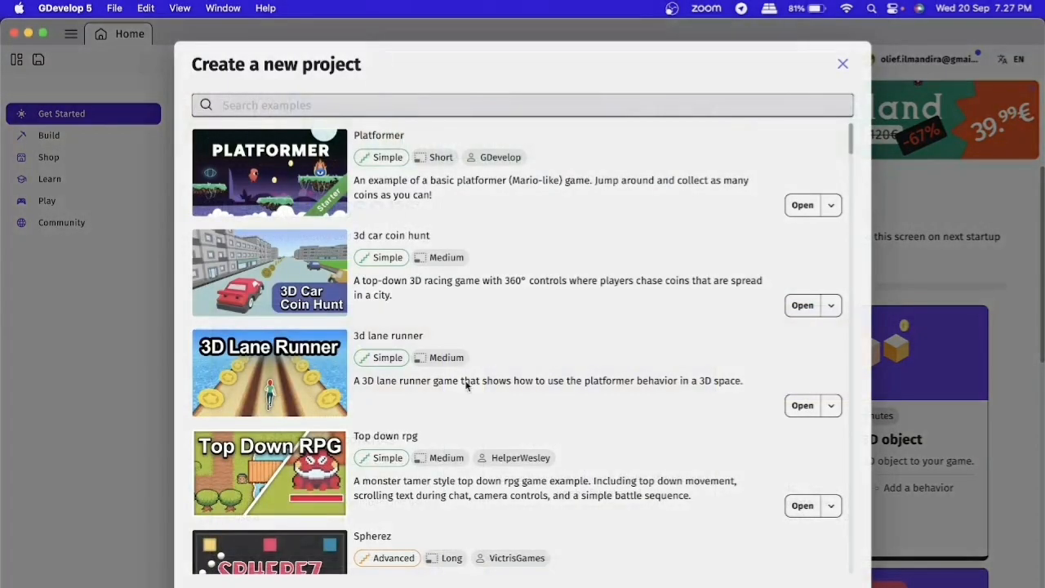
scroll(470, 322, "down", 1)
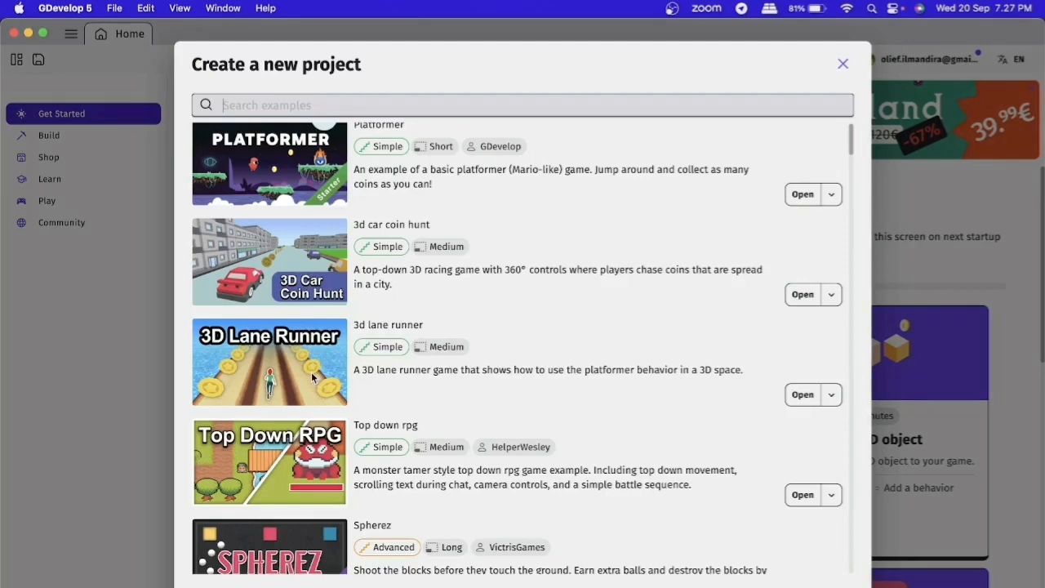
scroll(311, 377, "down", 3)
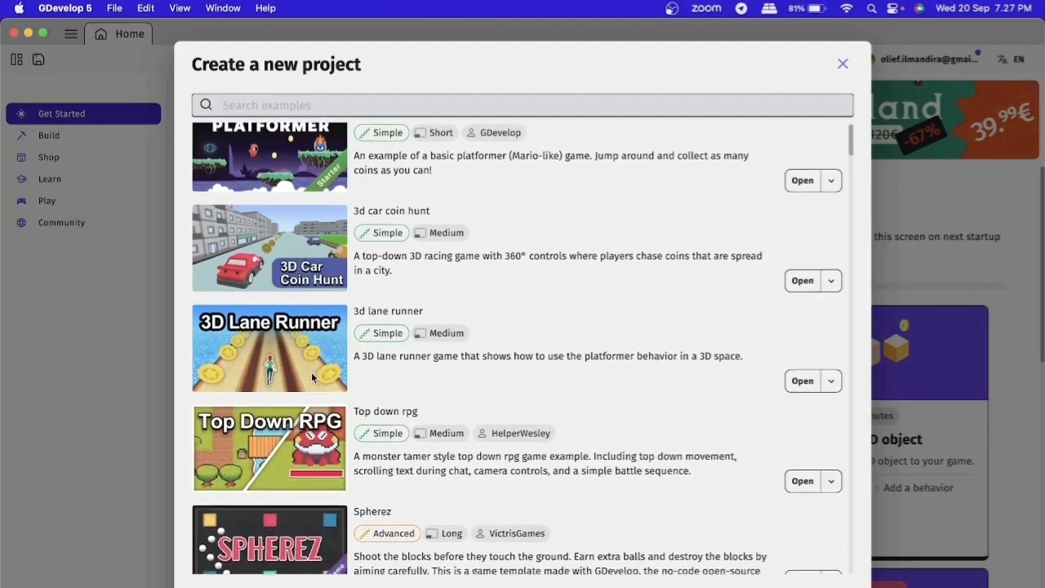
scroll(311, 376, "down", 1)
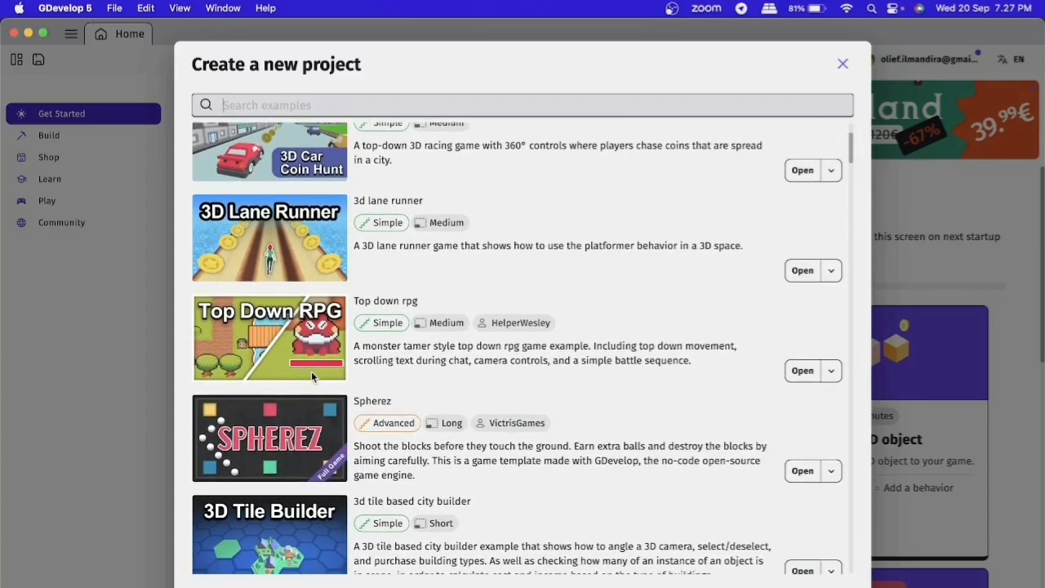
scroll(311, 377, "down", 8)
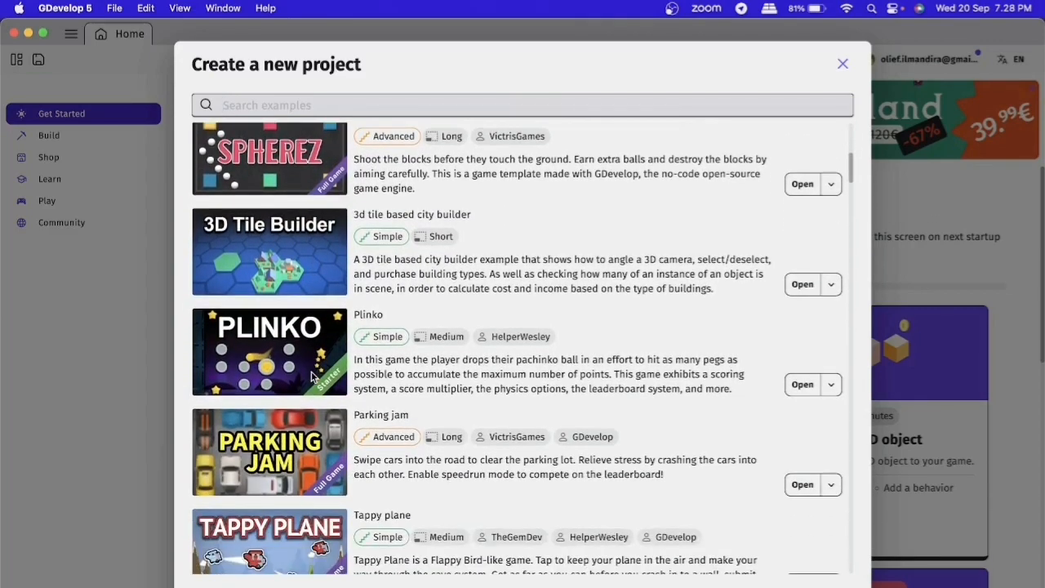
scroll(311, 376, "down", 13)
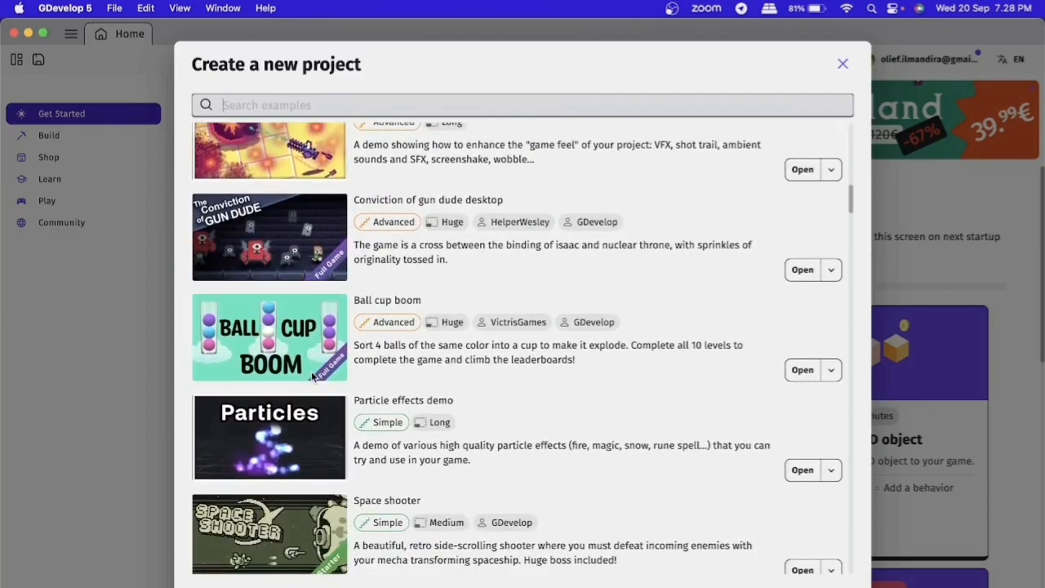
scroll(311, 376, "down", 15)
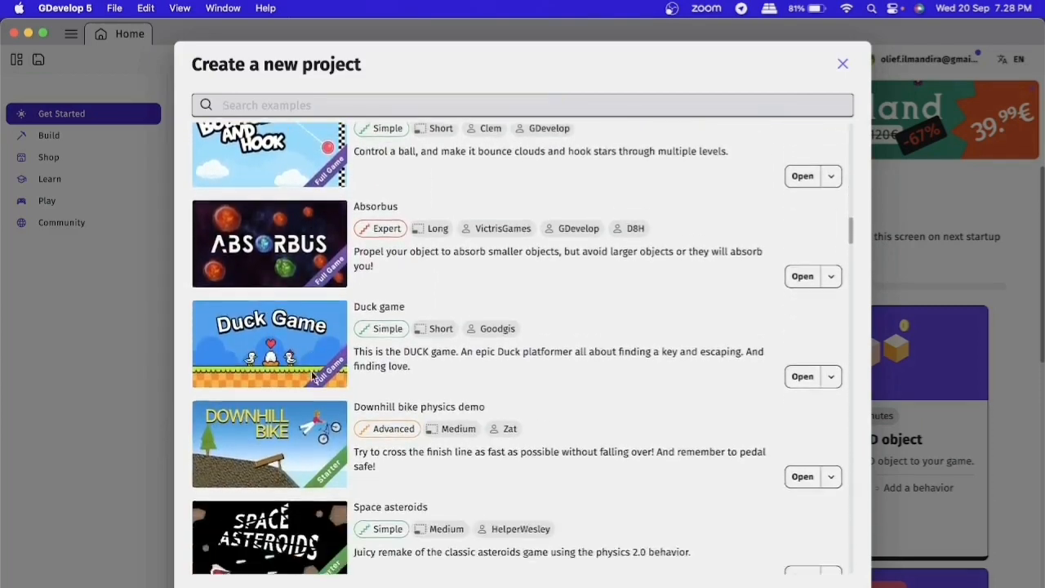
scroll(313, 376, "down", 12)
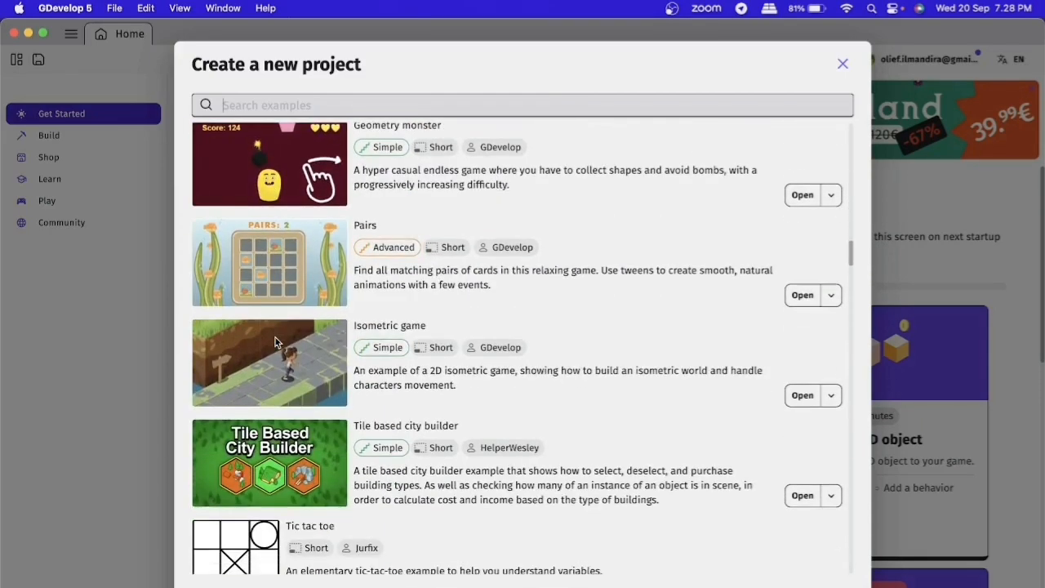
scroll(276, 342, "down", 12)
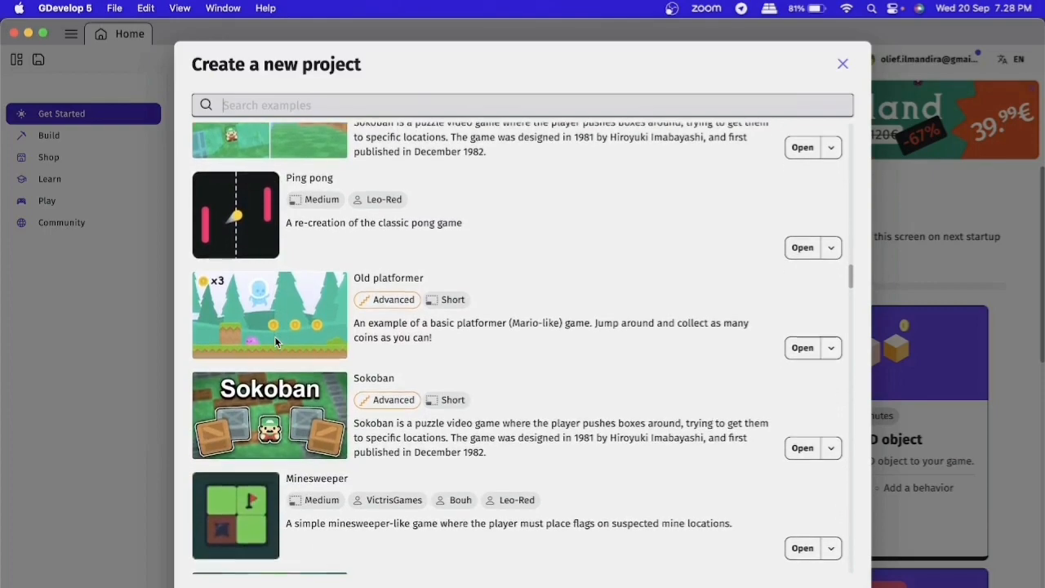
scroll(276, 343, "down", 15)
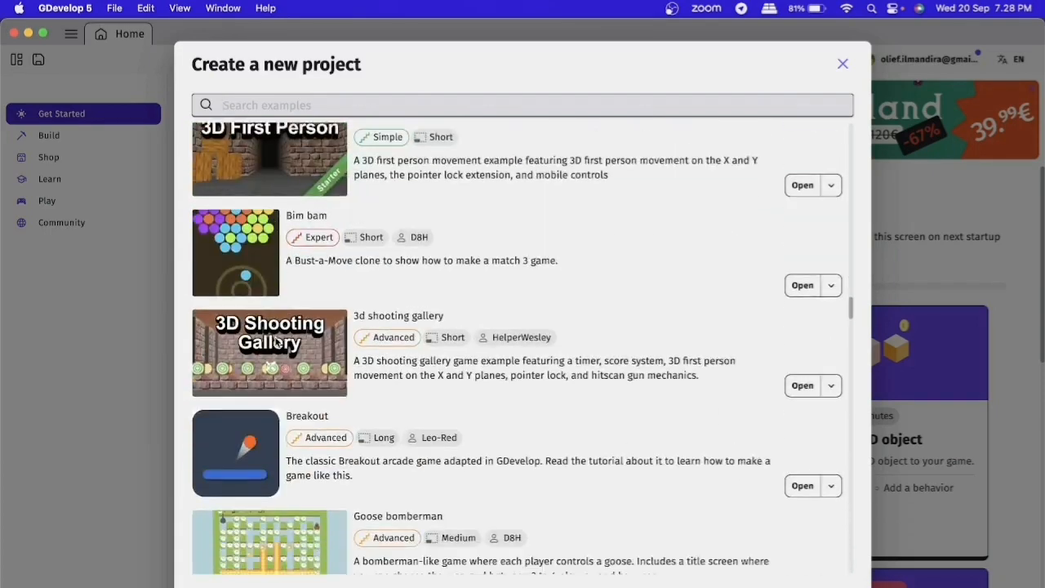
scroll(276, 343, "down", 15)
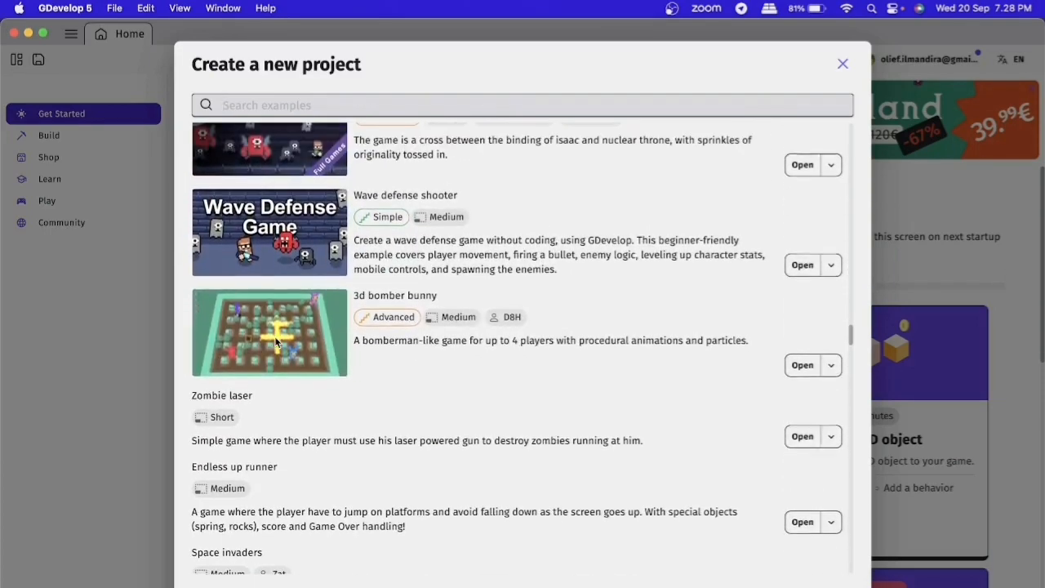
scroll(276, 343, "down", 20)
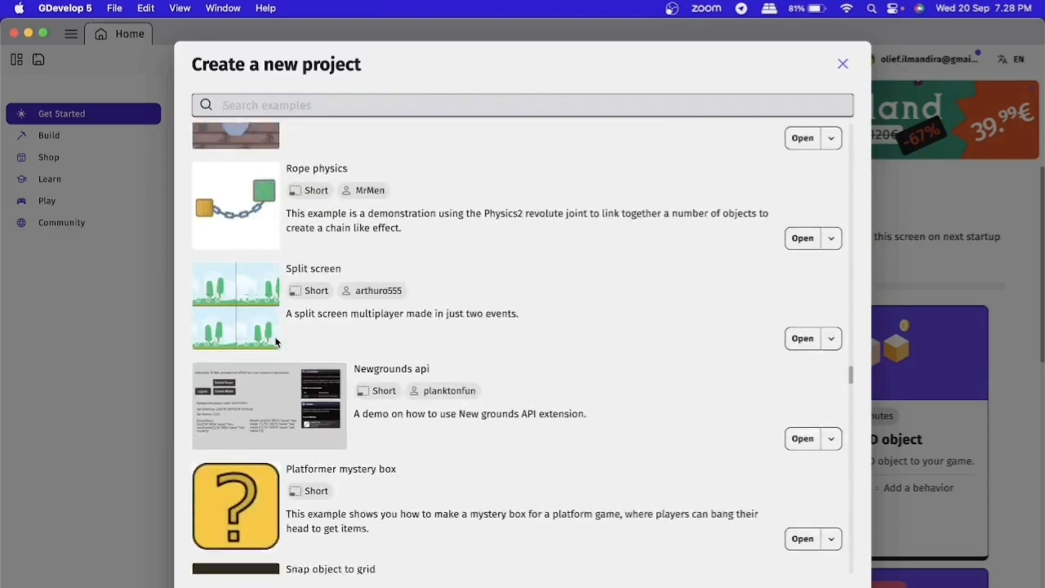
scroll(275, 343, "down", 15)
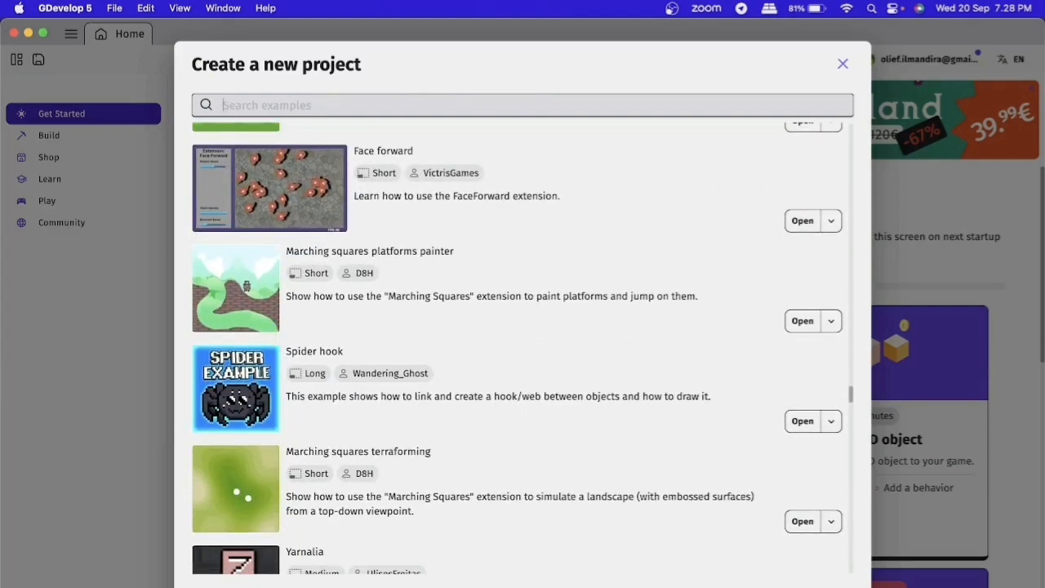
key("Escape")
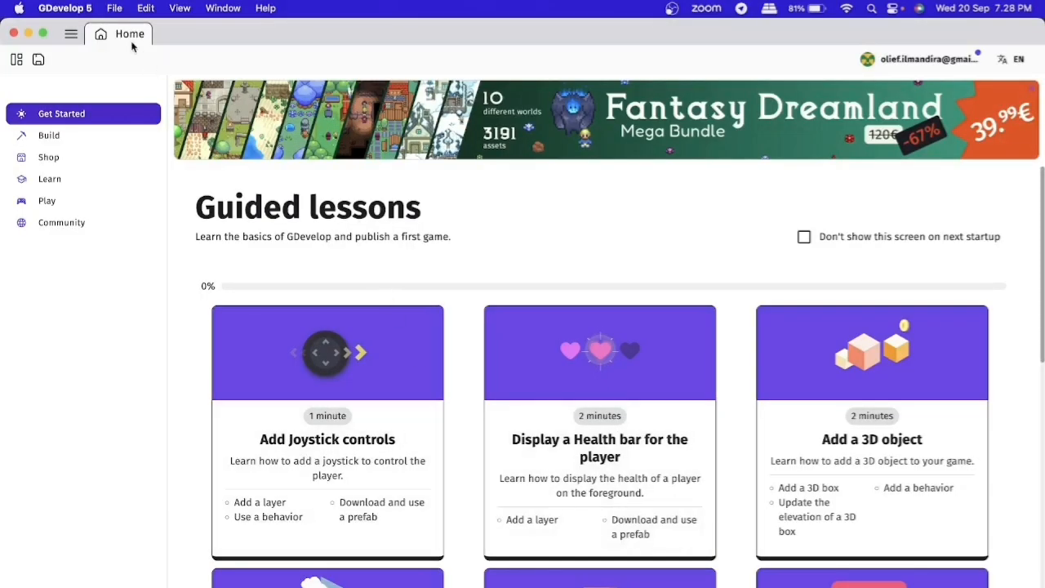
Start a new empty project with the Desktop & Mobile landscape 1280x720 size and name it TP1 2023
left_click(117, 10)
mouse_move(151, 35)
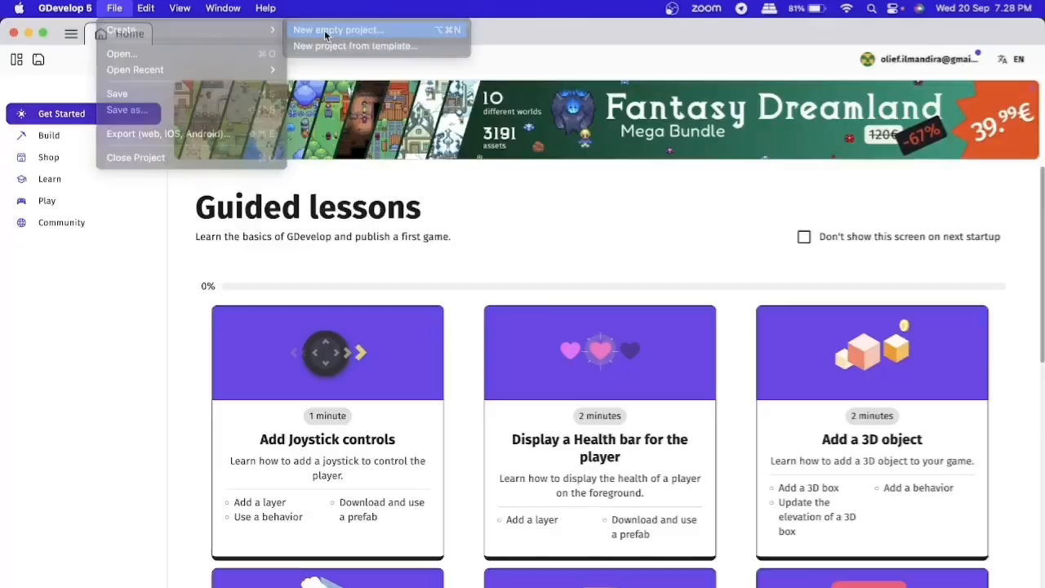
left_click(445, 47)
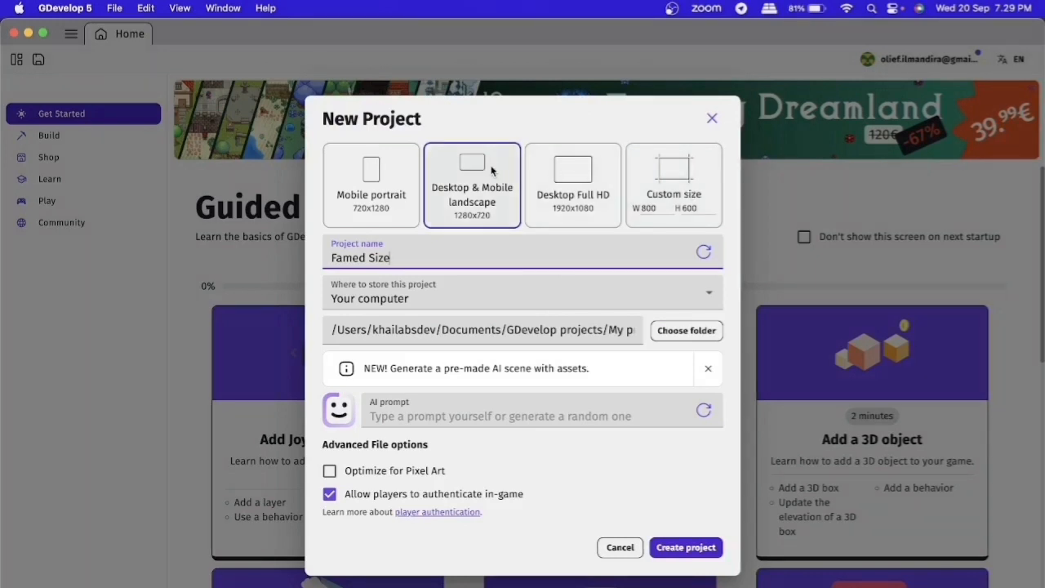
left_click(462, 209)
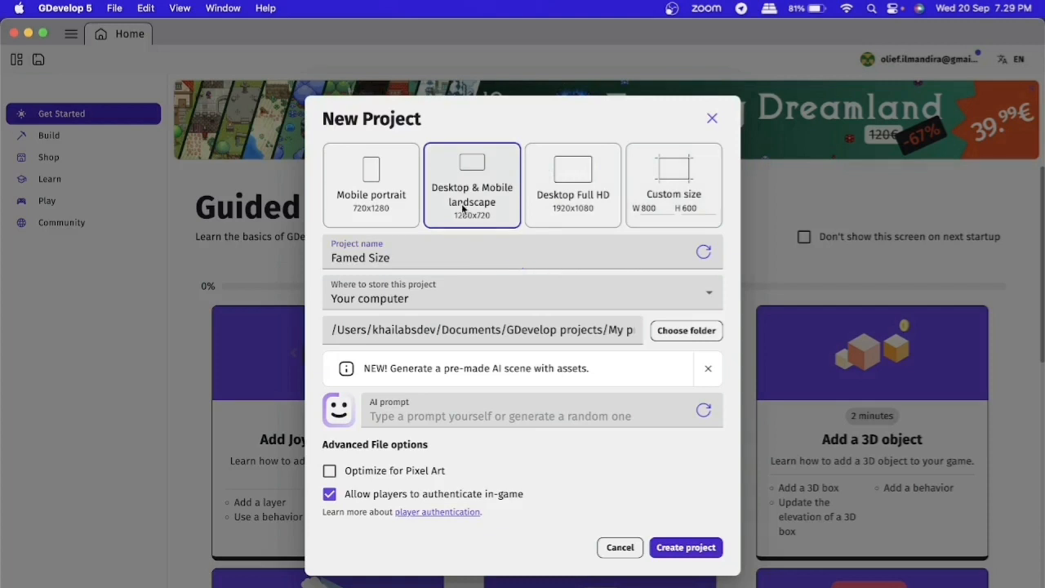
triple_click(410, 262)
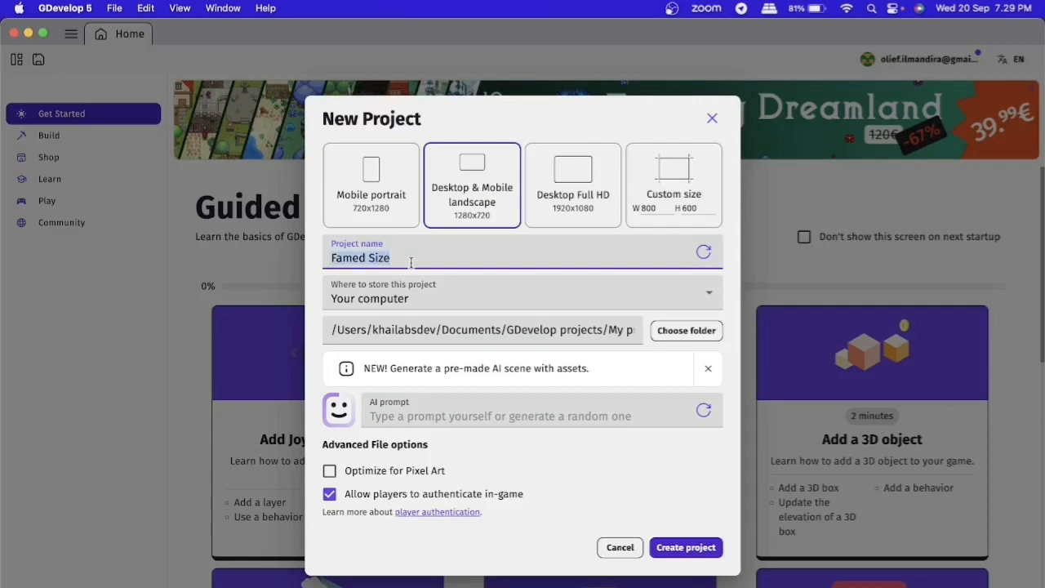
type("TP")
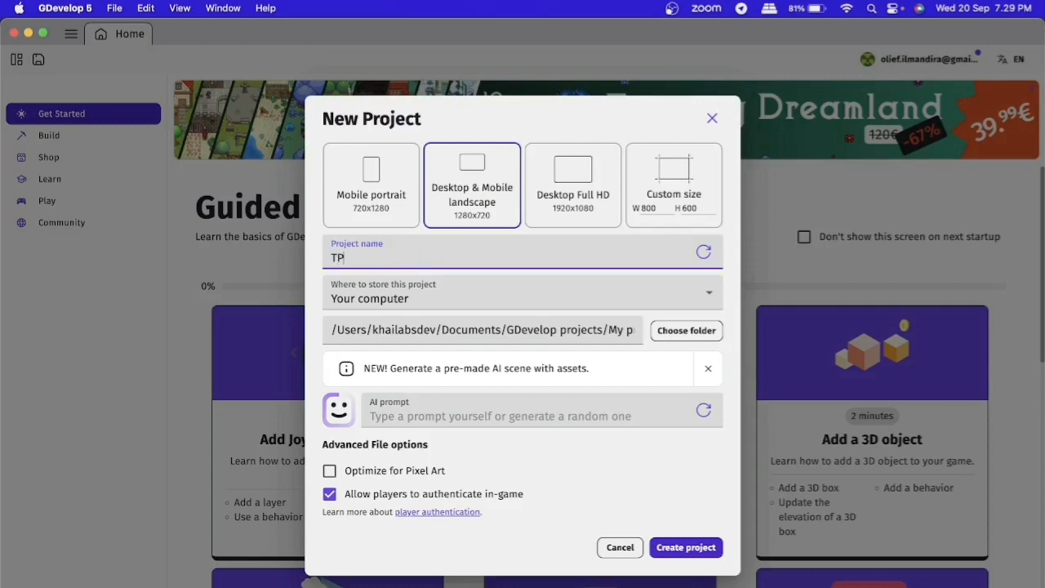
type("1 2023")
Store the project in a new folder named GDevelop inside Documents and create the project
left_click(683, 331)
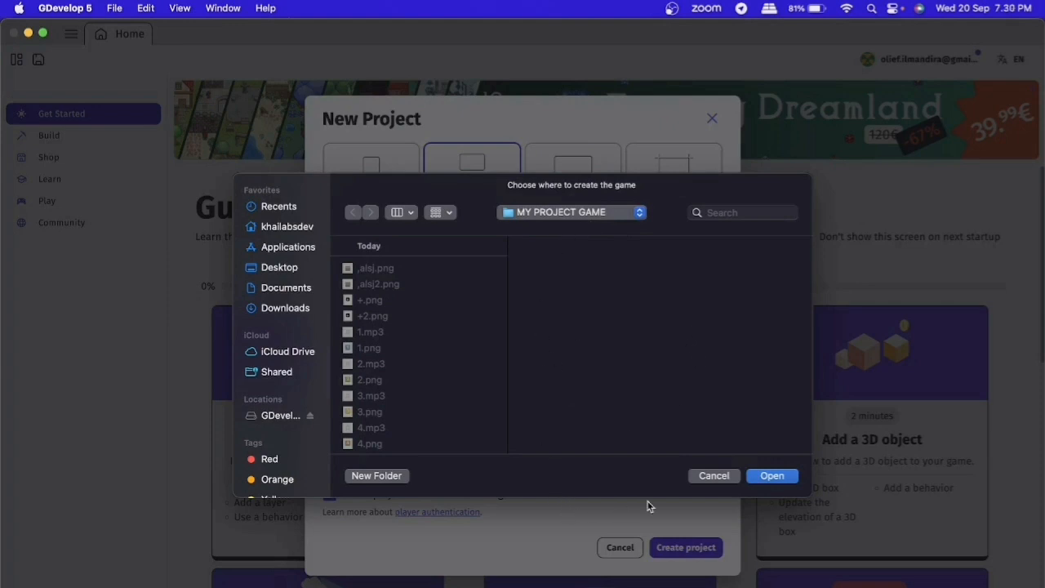
left_click(286, 288)
left_click(376, 475)
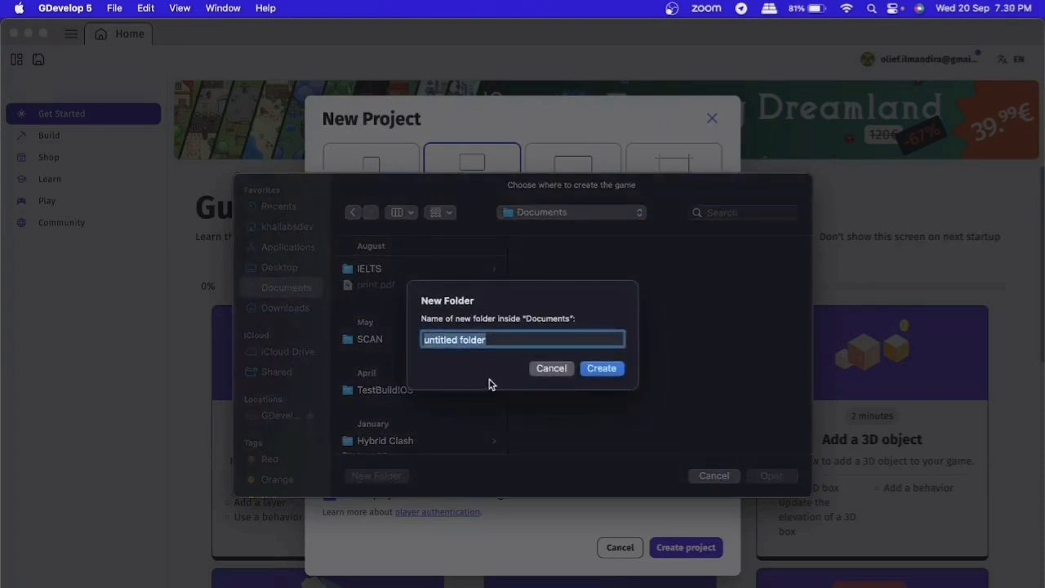
type("GDevel")
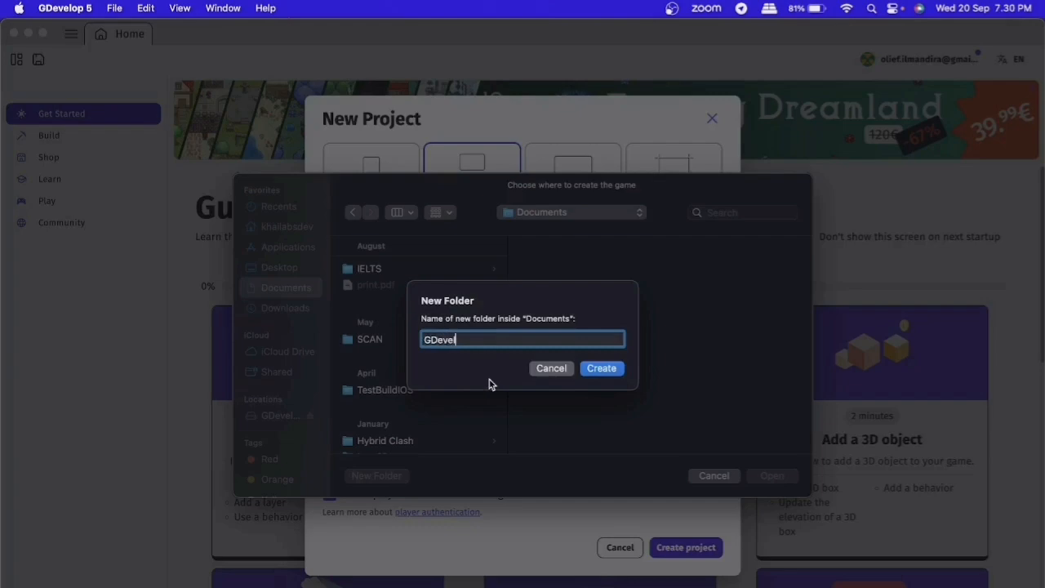
type("op")
key("Return")
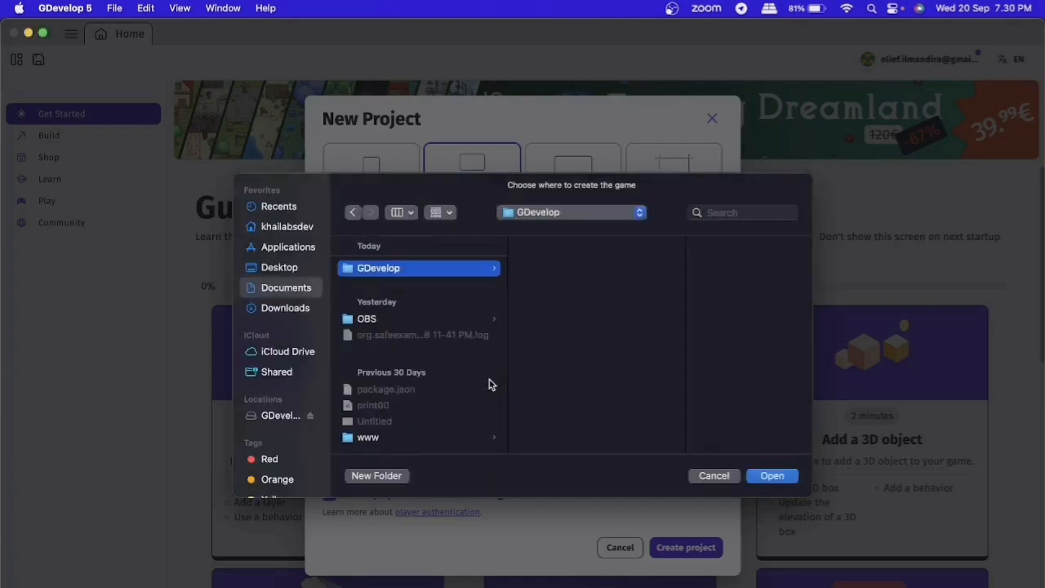
left_click(782, 475)
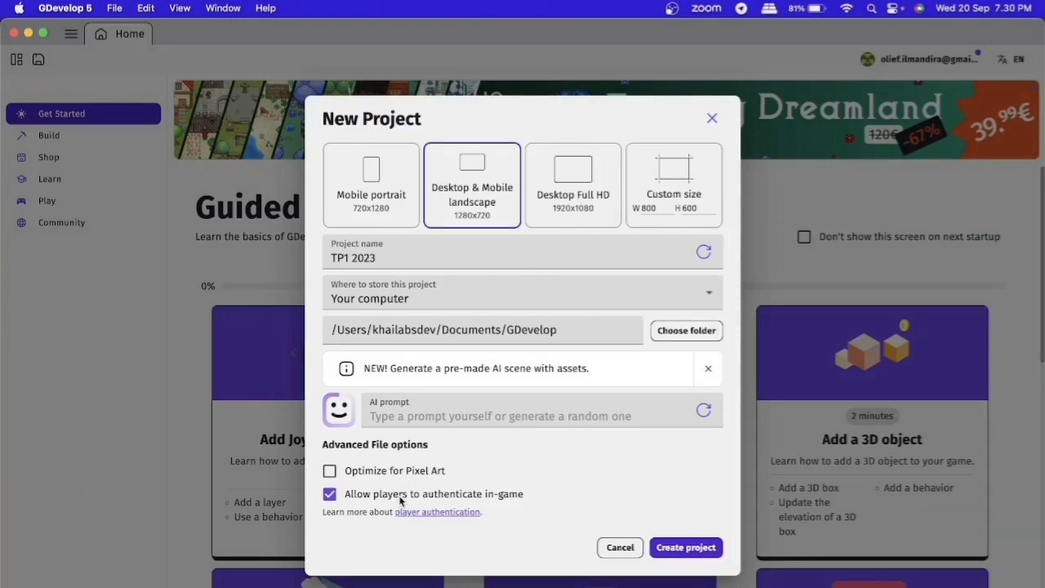
left_click(698, 555)
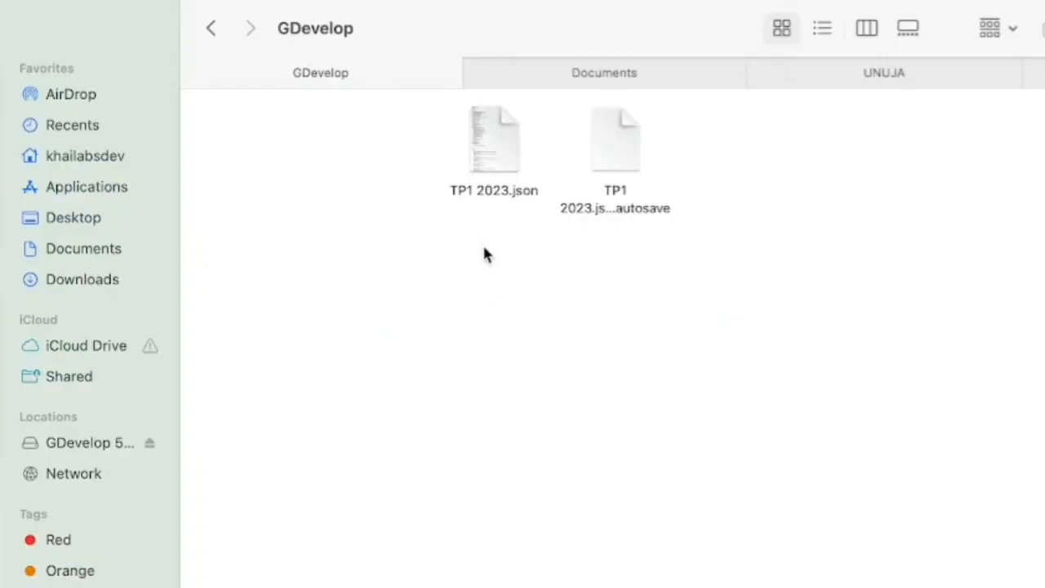
Open TP1 2023.json from the GDevelop folder in Xcode and examine the project's properties, resources and layouts
left_click(497, 148)
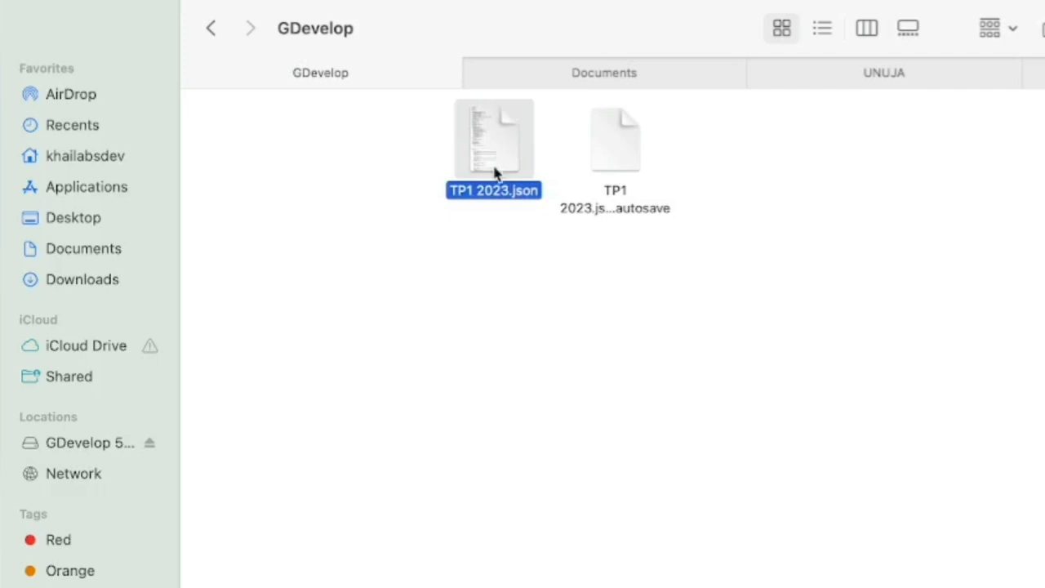
left_click(519, 286)
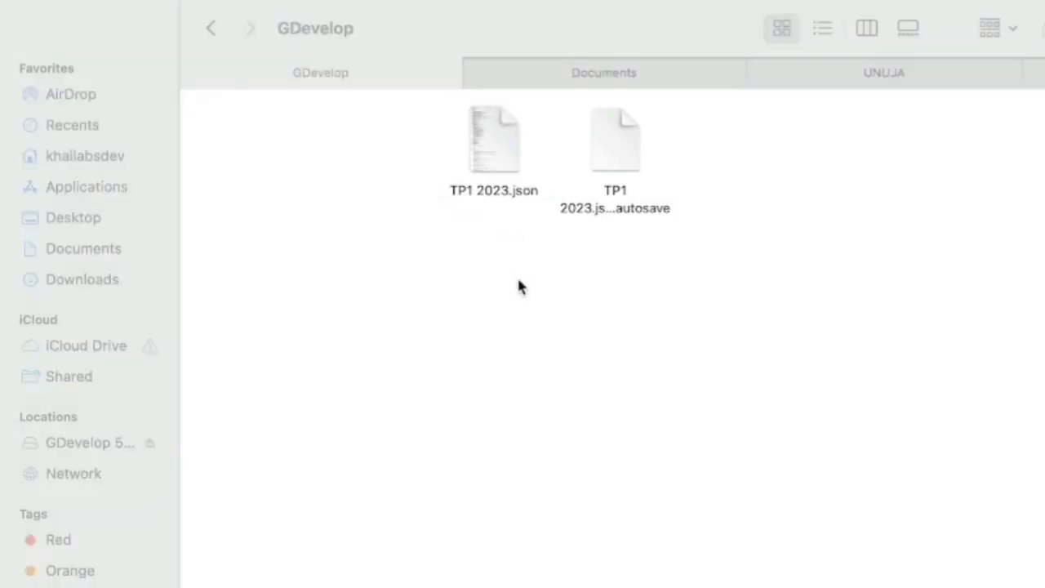
double_click(500, 152)
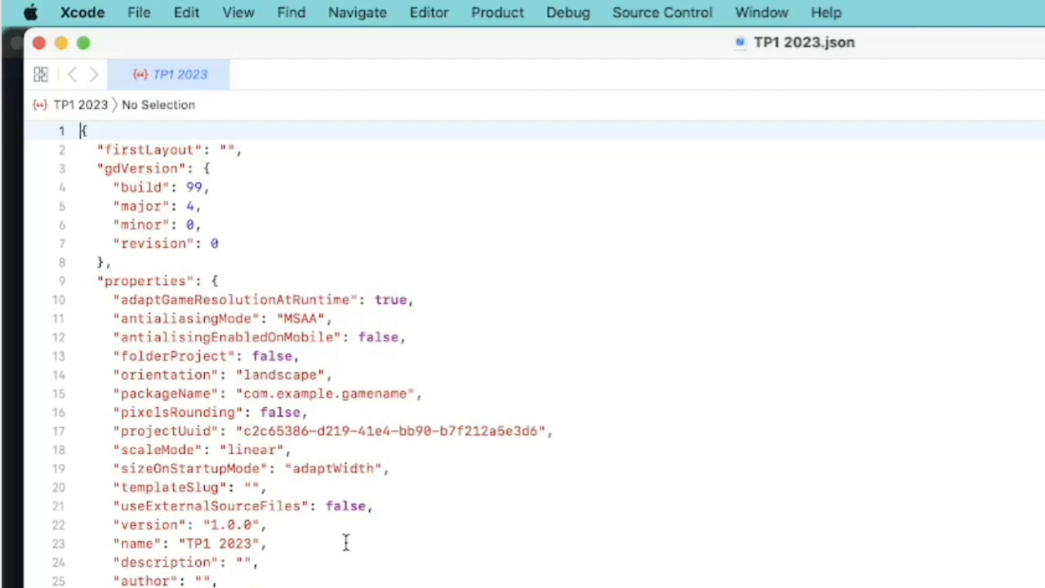
scroll(345, 542, "down", 10)
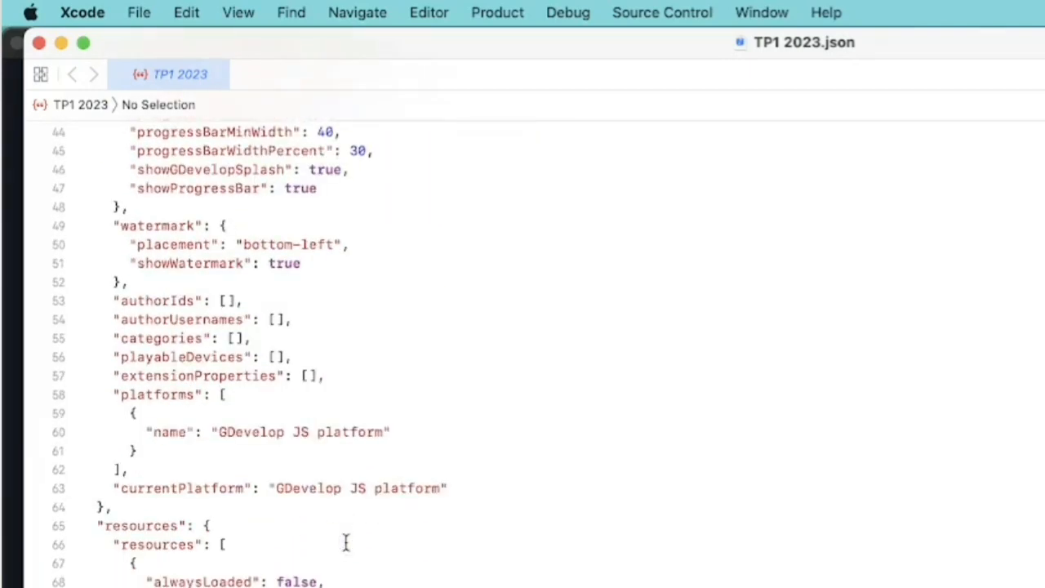
scroll(345, 542, "down", 15)
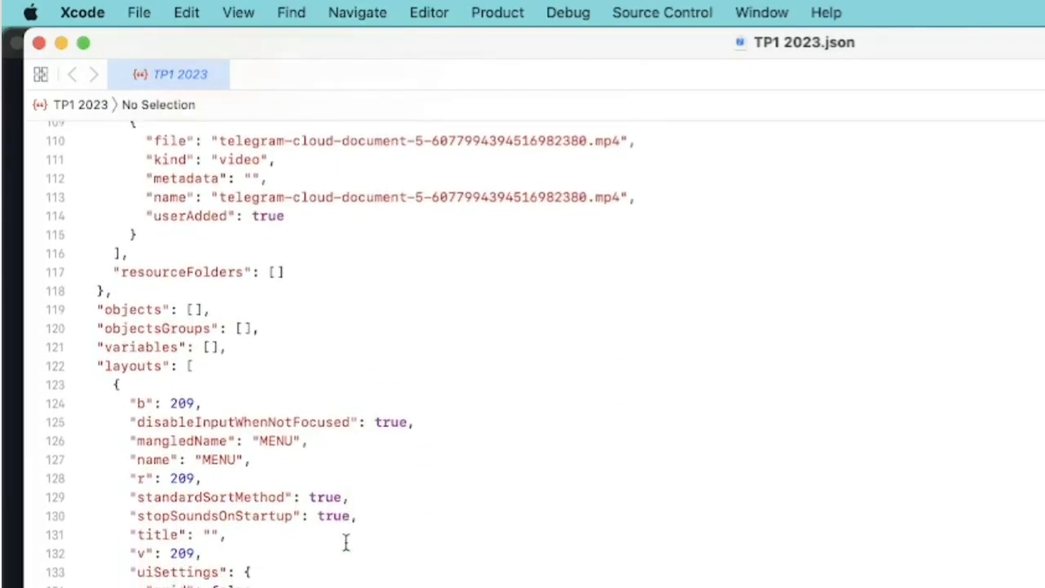
scroll(345, 542, "down", 17)
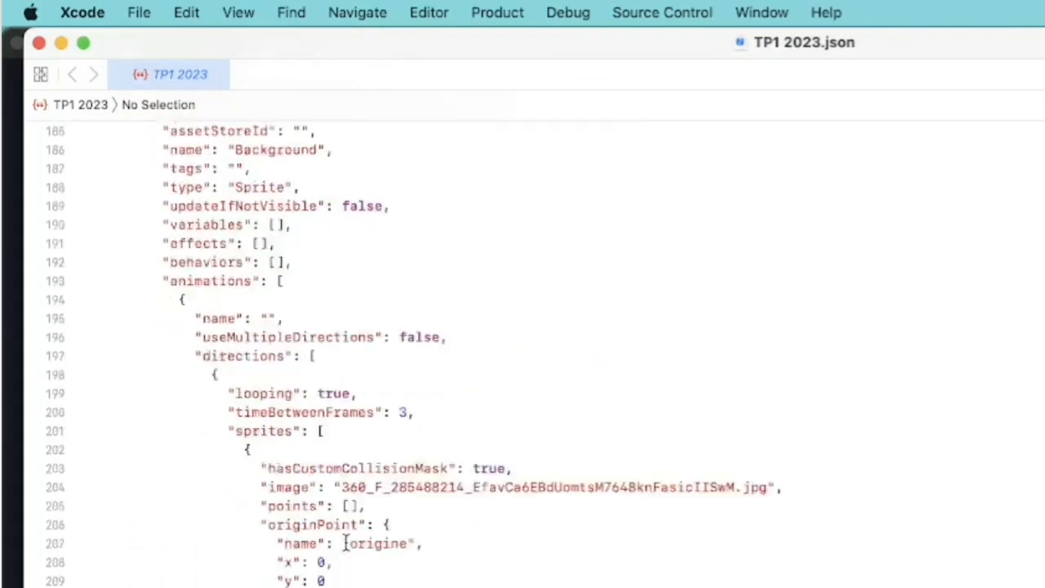
scroll(345, 543, "down", 20)
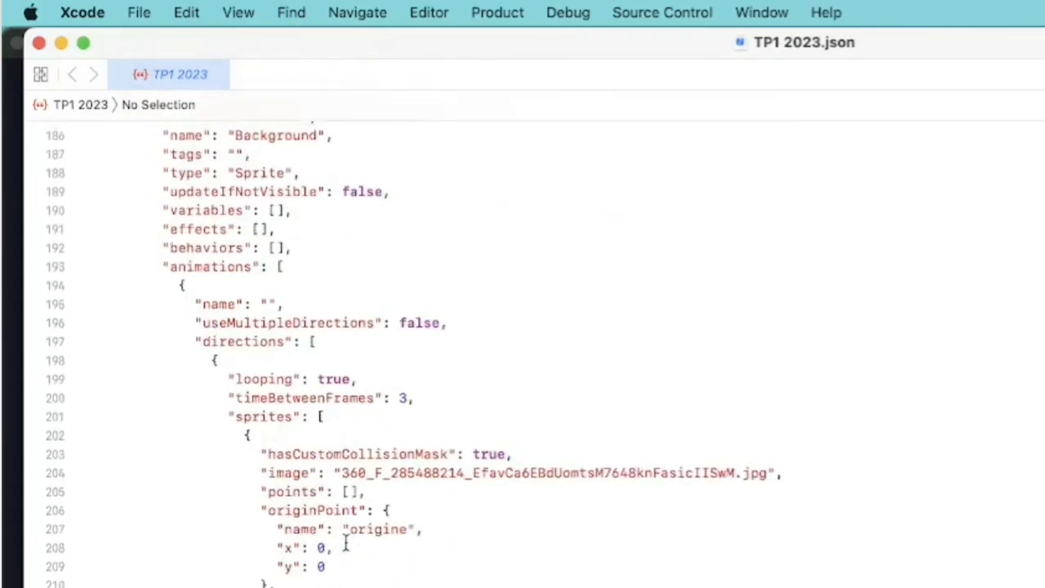
scroll(345, 543, "up", 20)
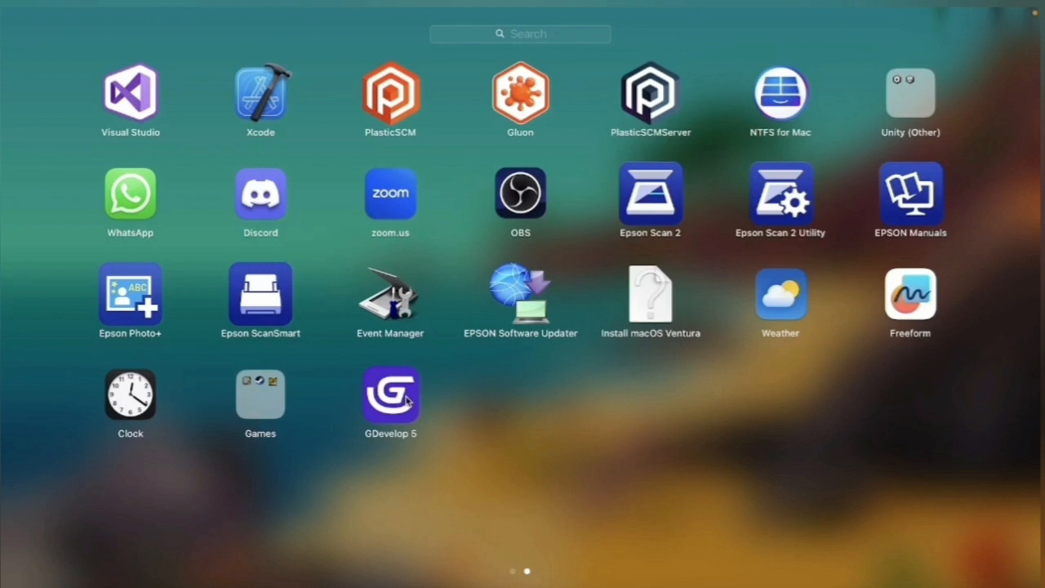
Launch GDevelop 5 and postpone the e-mail confirmation
left_click(406, 400)
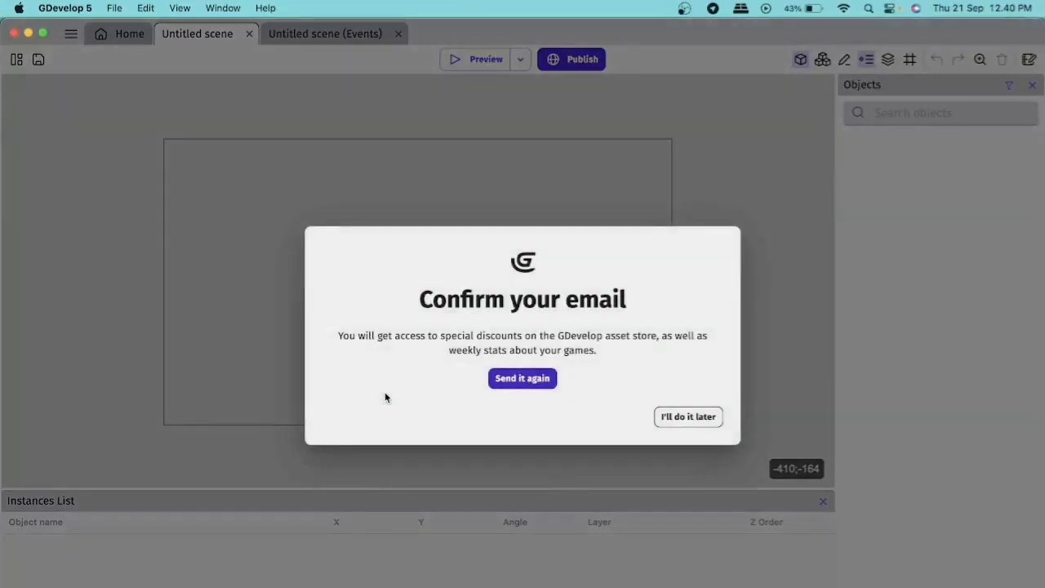
left_click(694, 421)
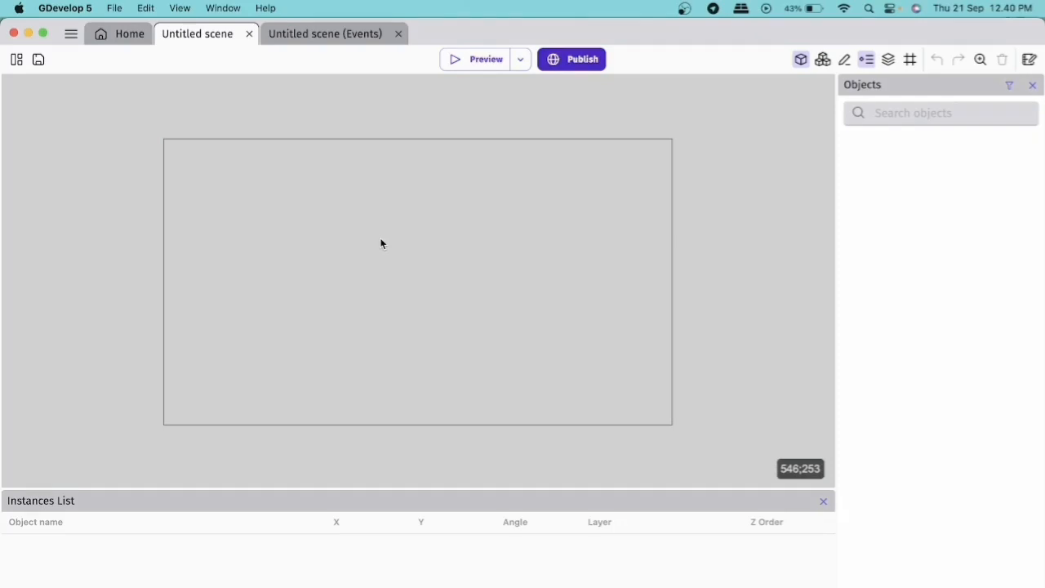
Open the TP1 2023.json project from the GDevelop folder on the computer
left_click(114, 8)
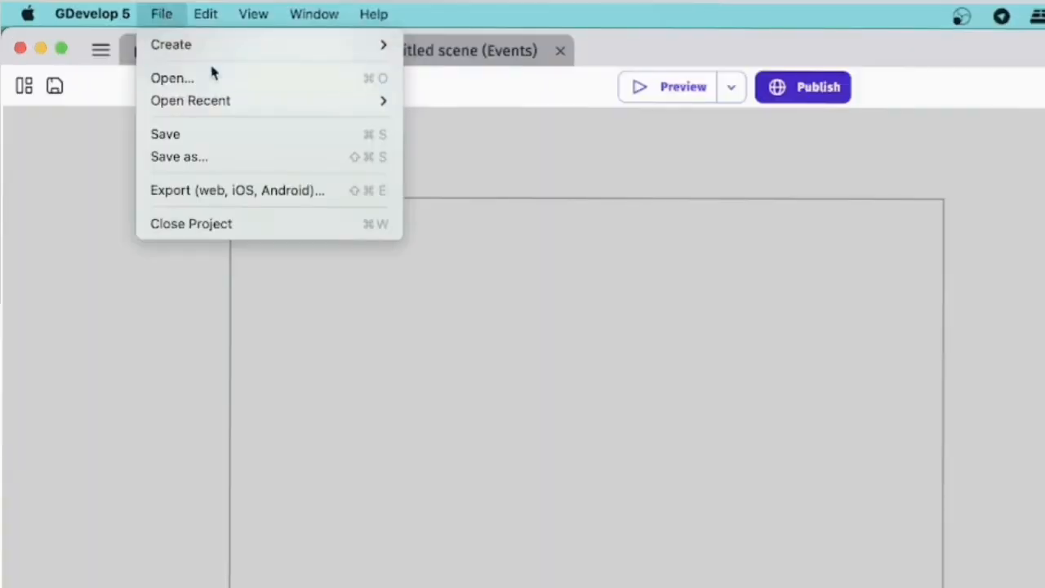
mouse_move(187, 69)
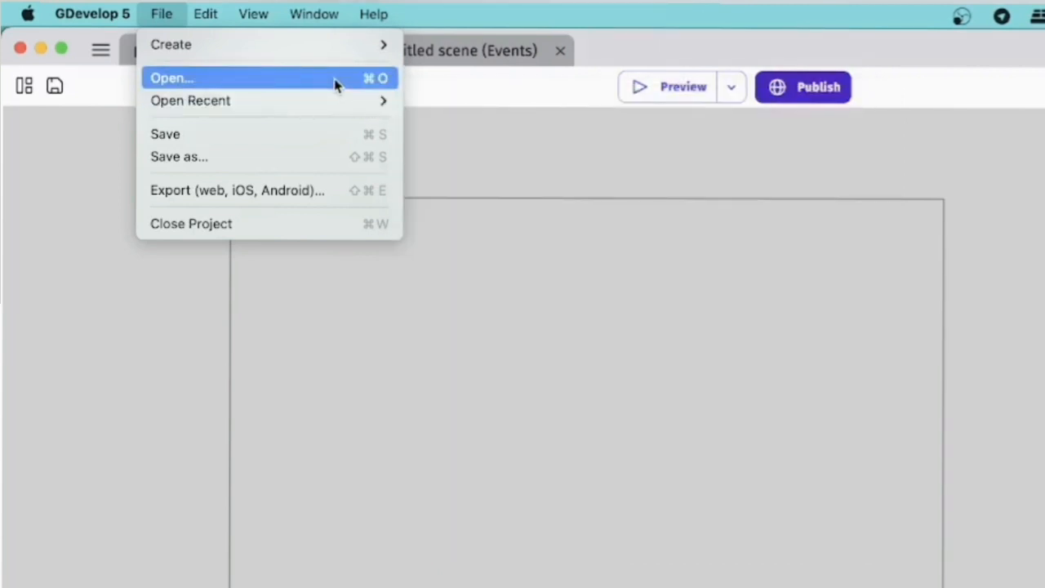
left_click(335, 82)
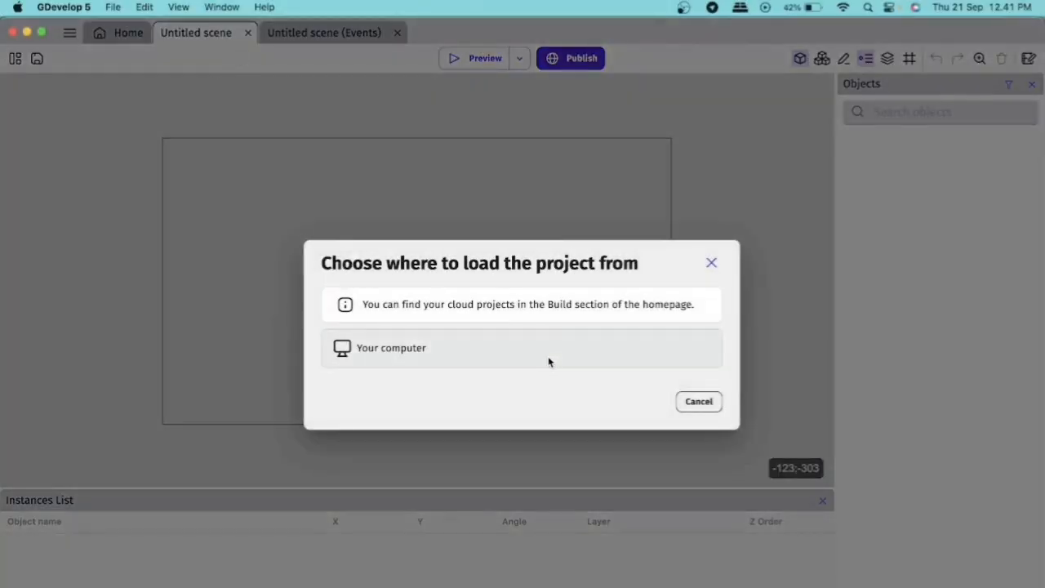
left_click(604, 357)
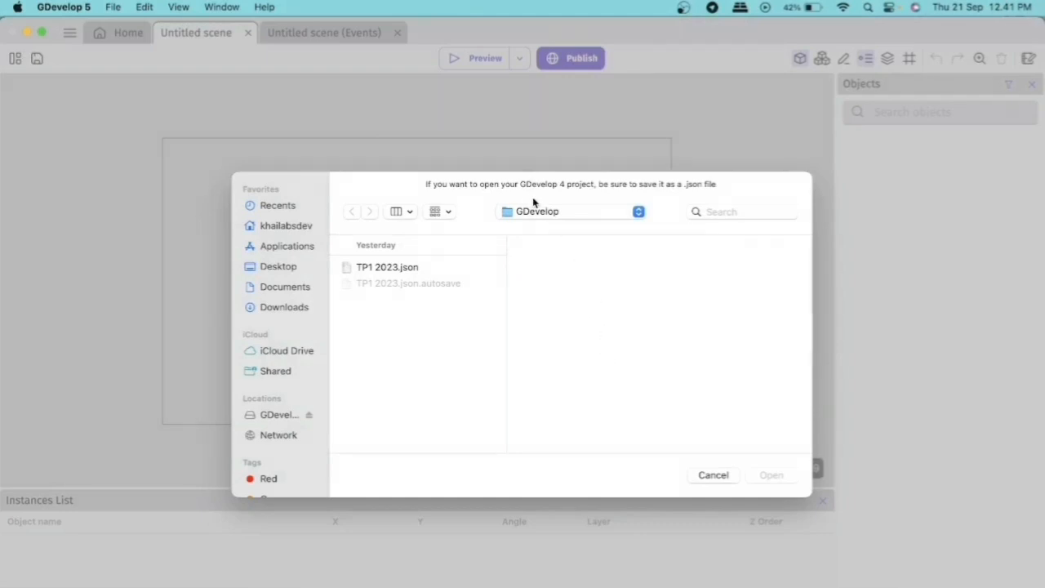
left_click(389, 267)
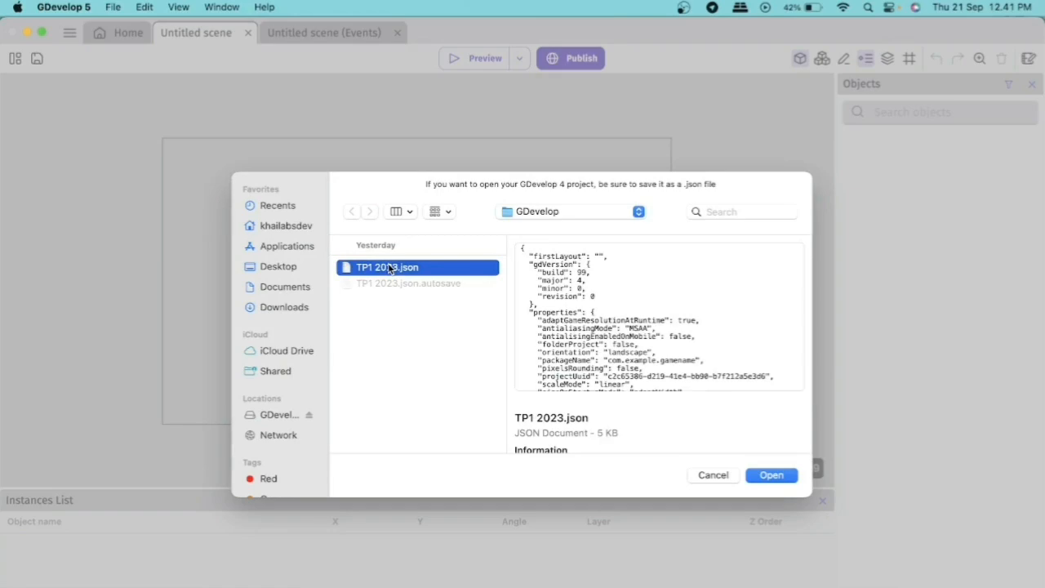
left_click(767, 476)
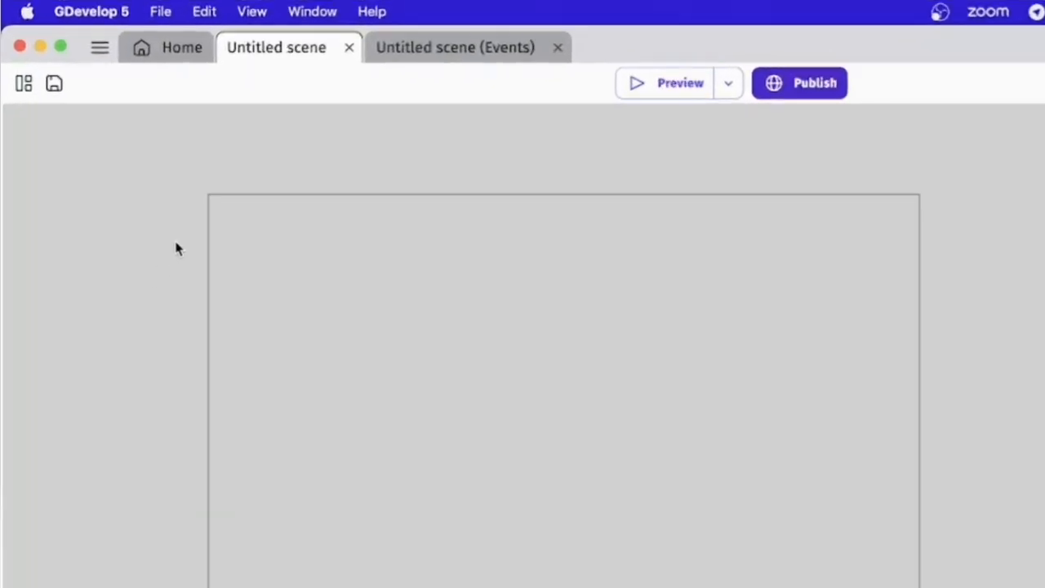
Rename the project's untitled scene as MENU and open it in the scene editor
left_click(23, 86)
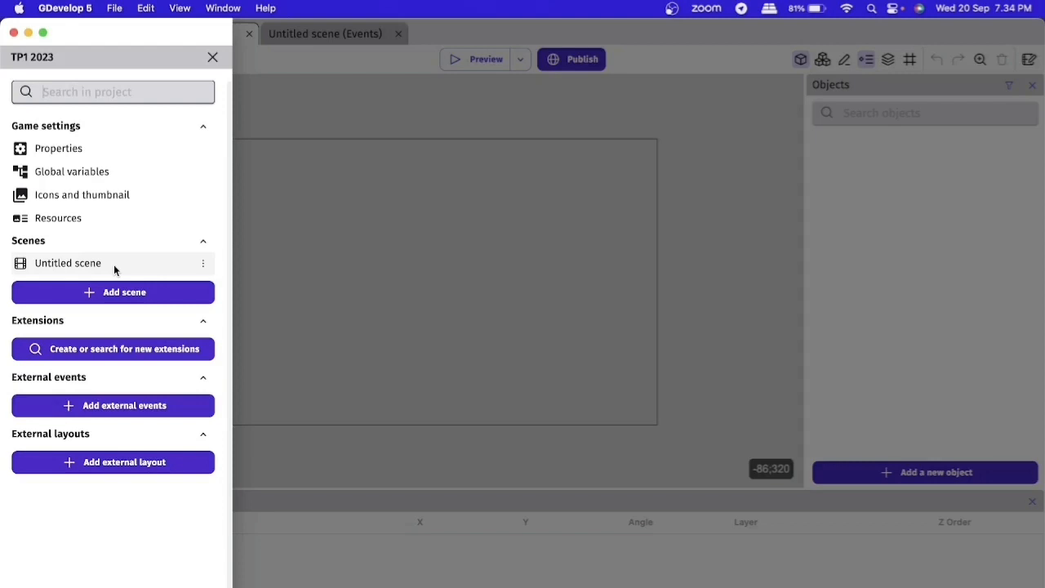
left_click(203, 263)
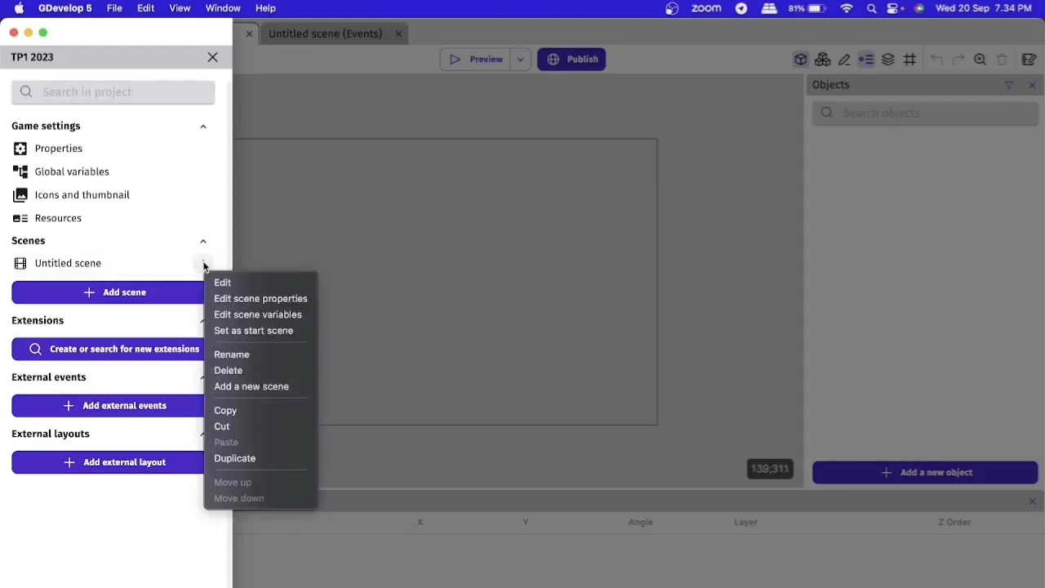
left_click(231, 354)
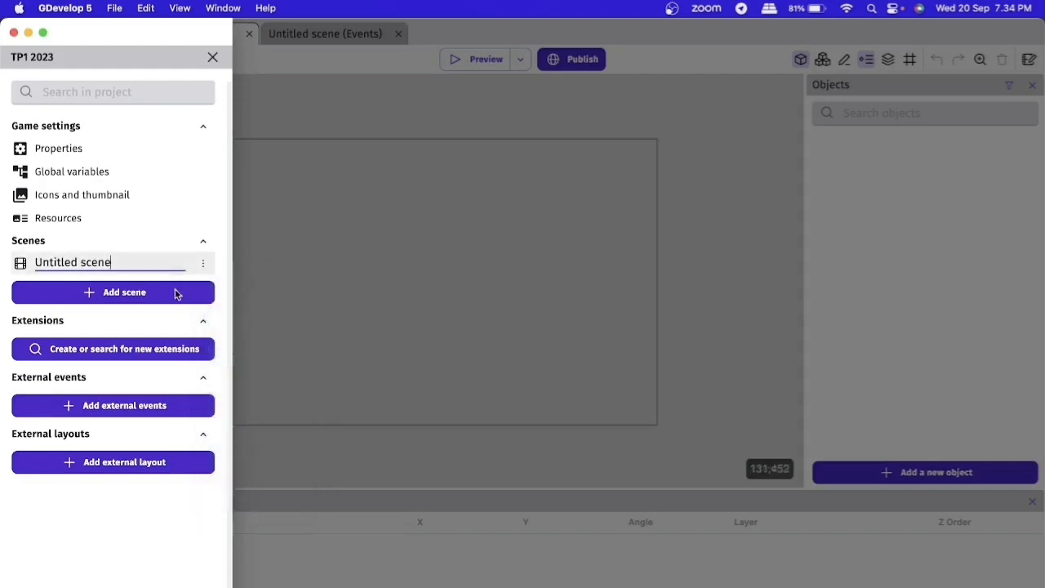
key("BackSpace")
key("BackSpace")
key("BackSpace")
key("BackSpace")
key("BackSpace")
key("BackSpace")
key("BackSpace")
key("BackSpace")
key("BackSpace")
key("BackSpace")
key("BackSpace")
key("BackSpace")
key("BackSpace")
key("BackSpace")
type("MENU")
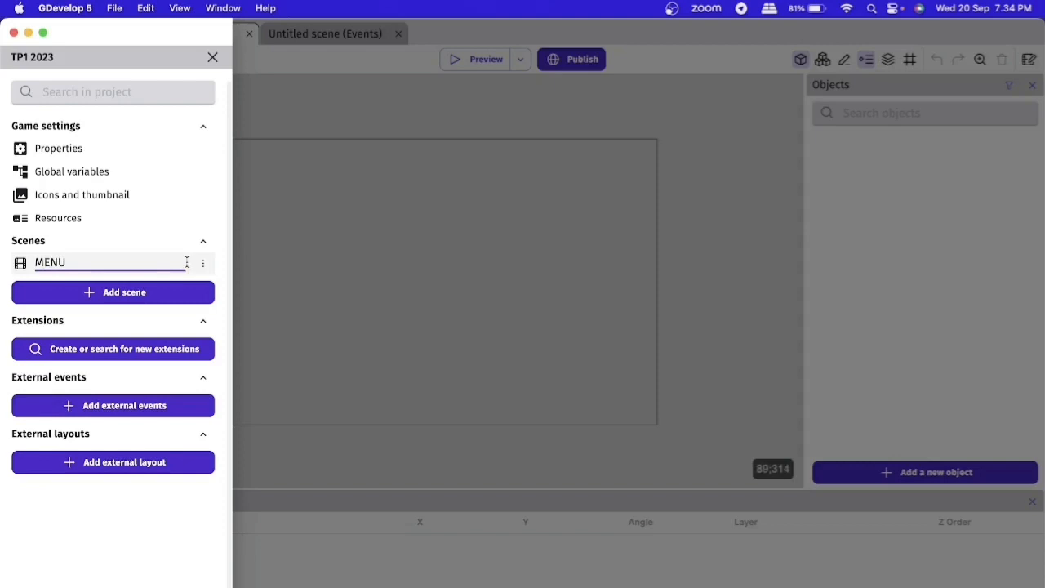
key("Return")
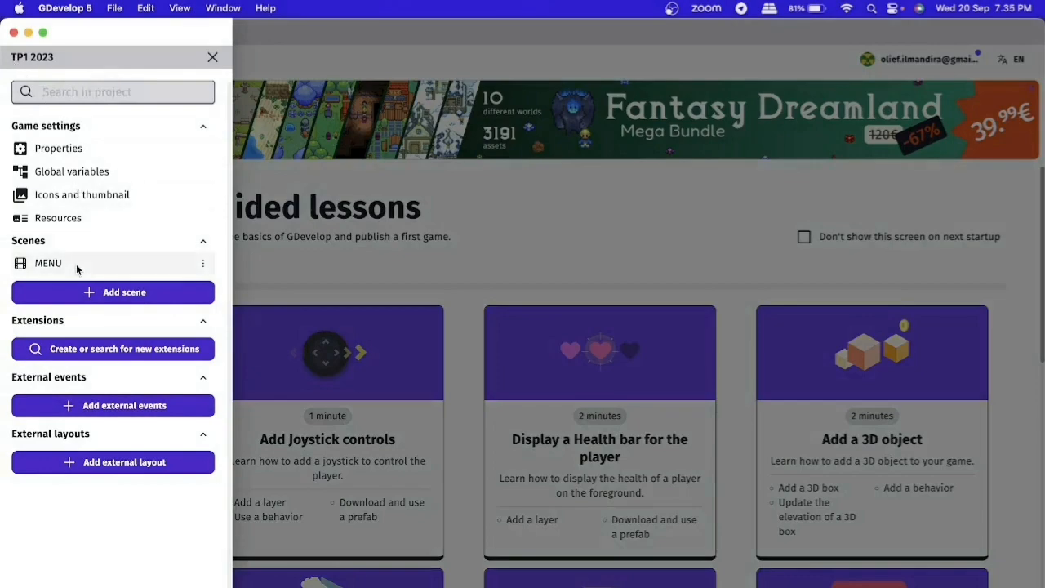
left_click(164, 272)
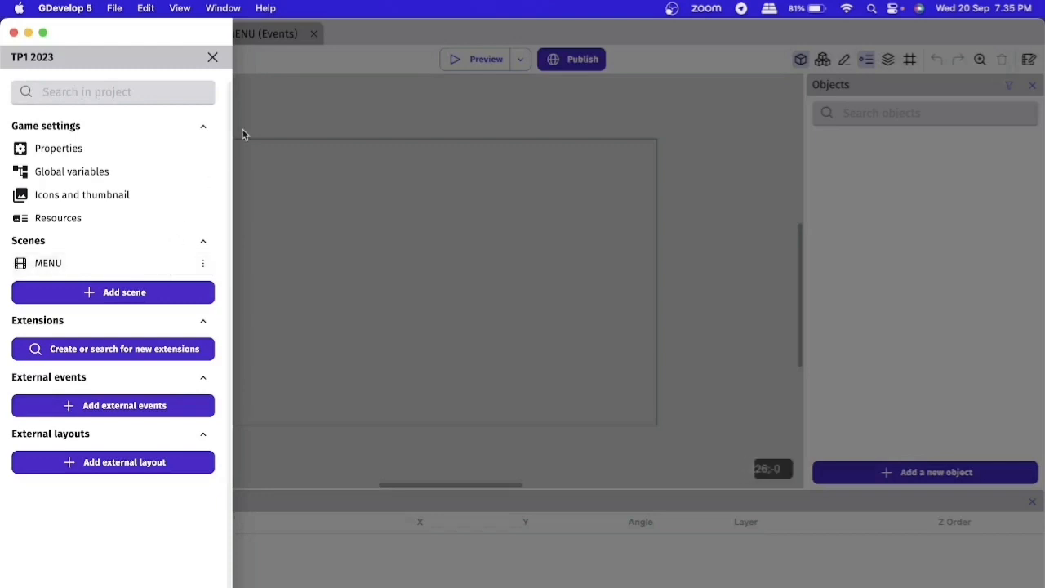
left_click(212, 58)
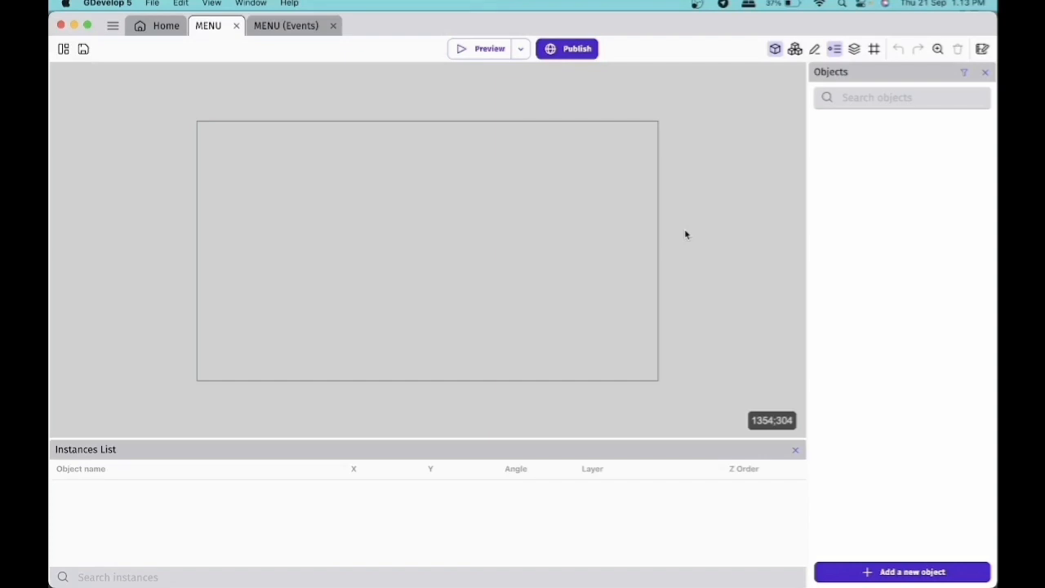
Start inserting a new object in the MENU scene and examine the object types that can be created from scratch
right_click(685, 234)
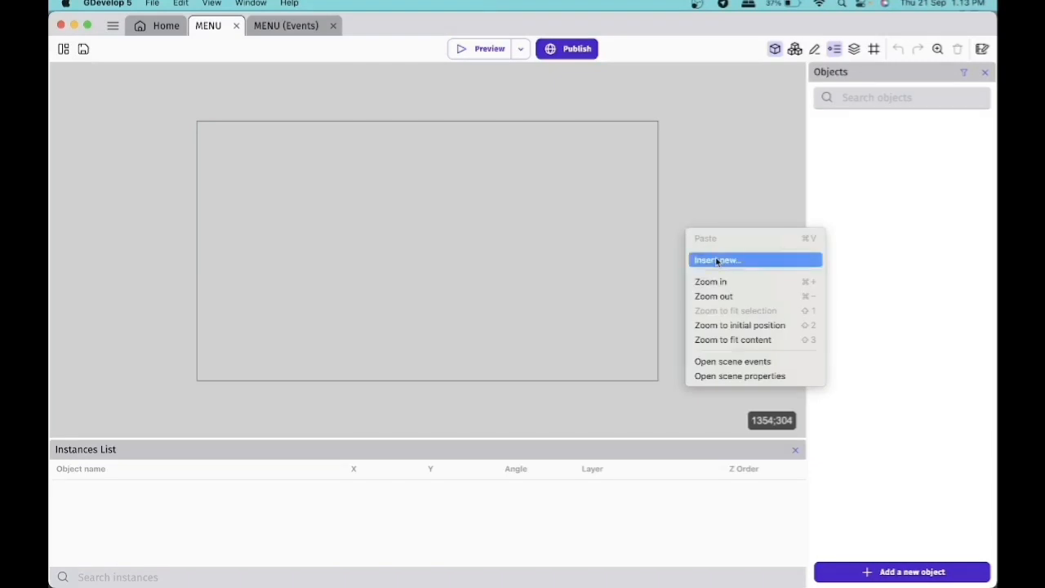
left_click(703, 198)
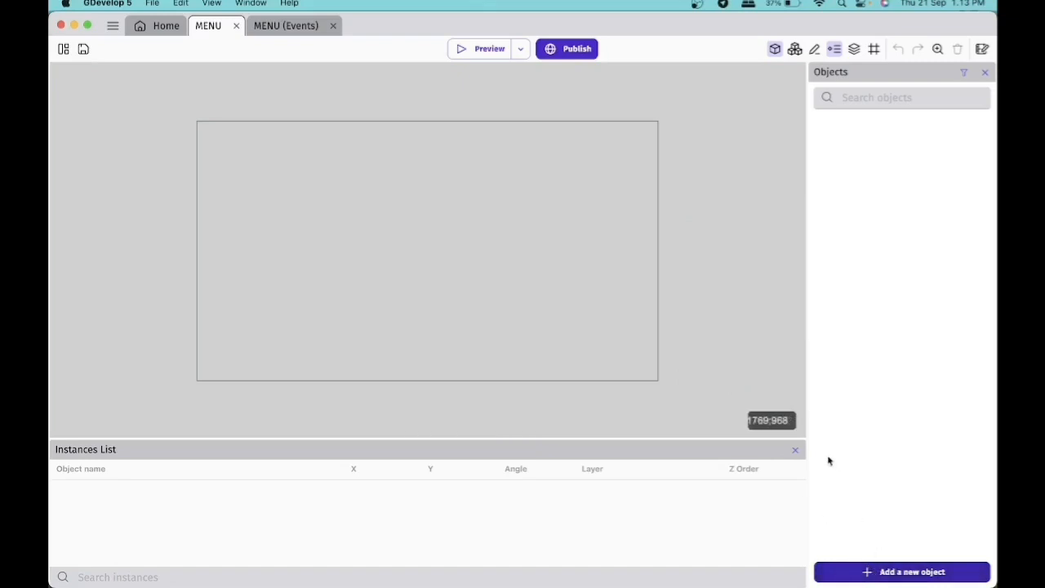
right_click(725, 309)
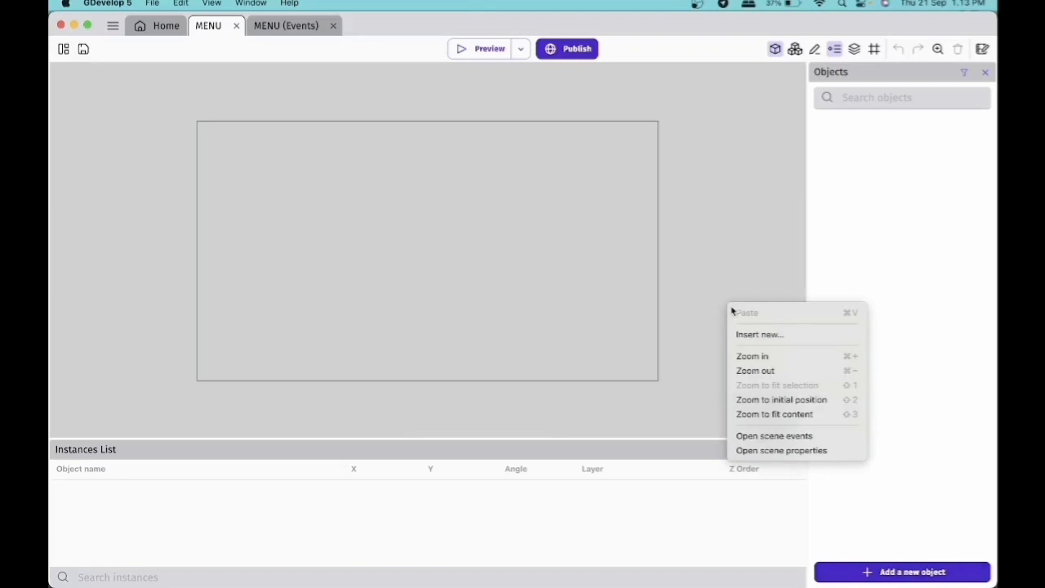
left_click(753, 333)
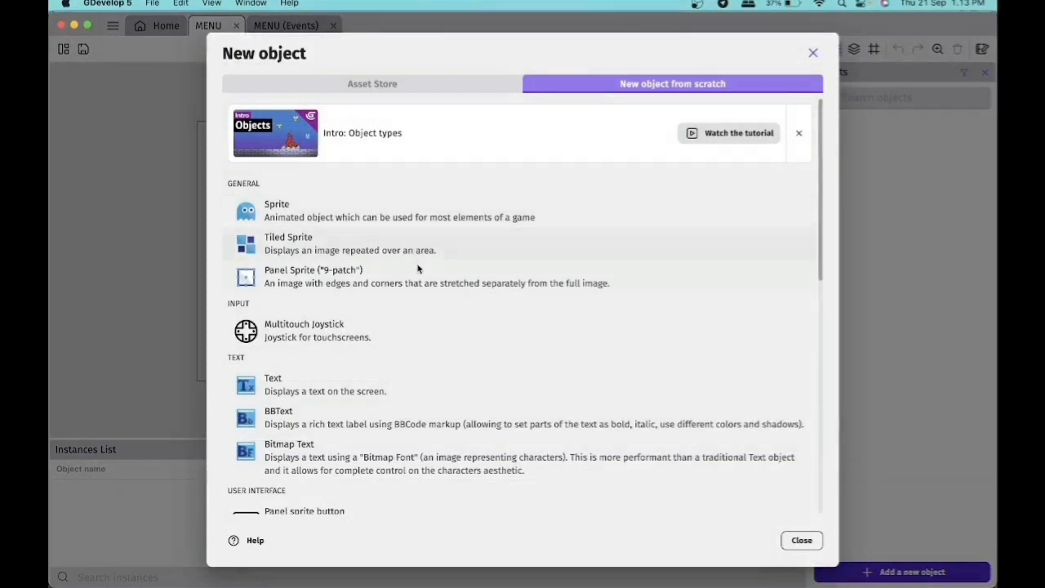
scroll(417, 344, "down", 5)
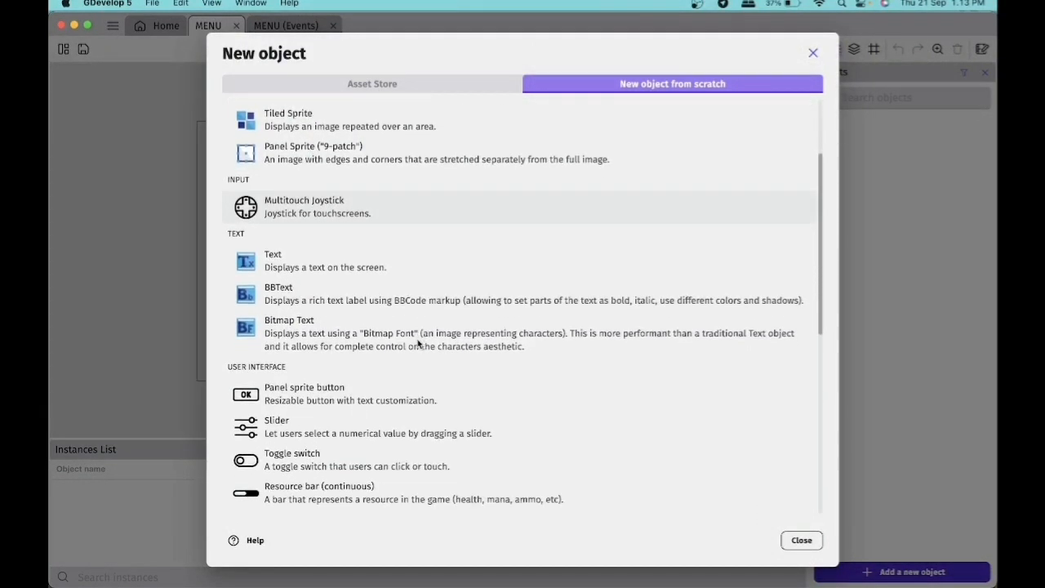
scroll(417, 343, "down", 5)
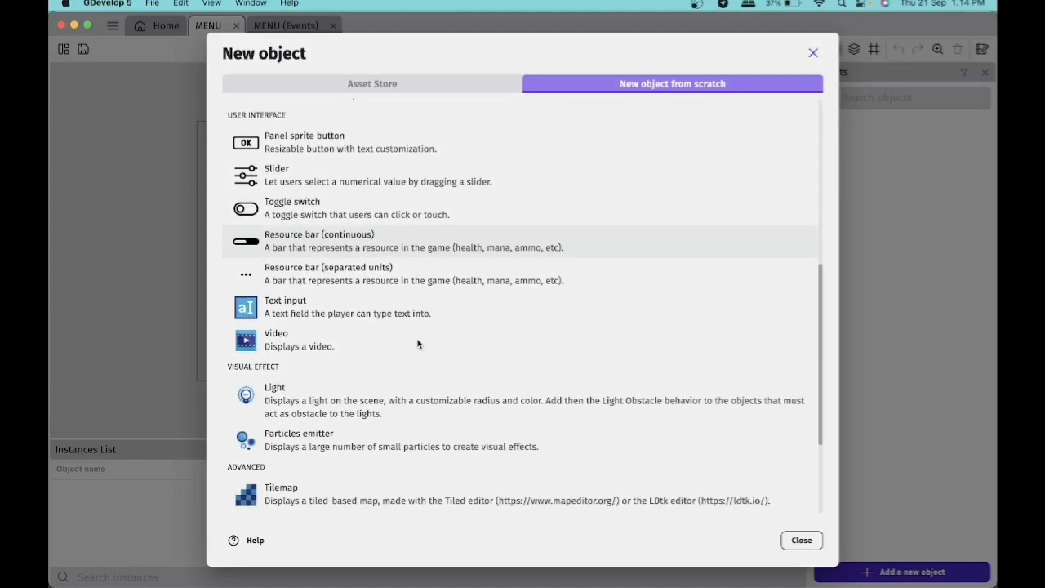
scroll(417, 344, "down", 4)
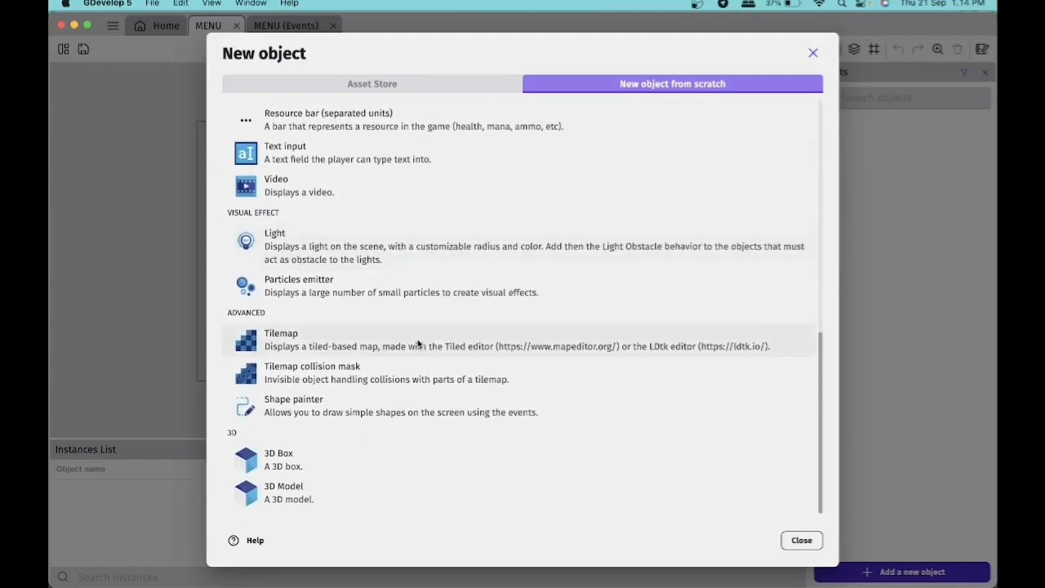
scroll(417, 344, "up", 2)
scroll(417, 344, "down", 2)
scroll(418, 344, "up", 9)
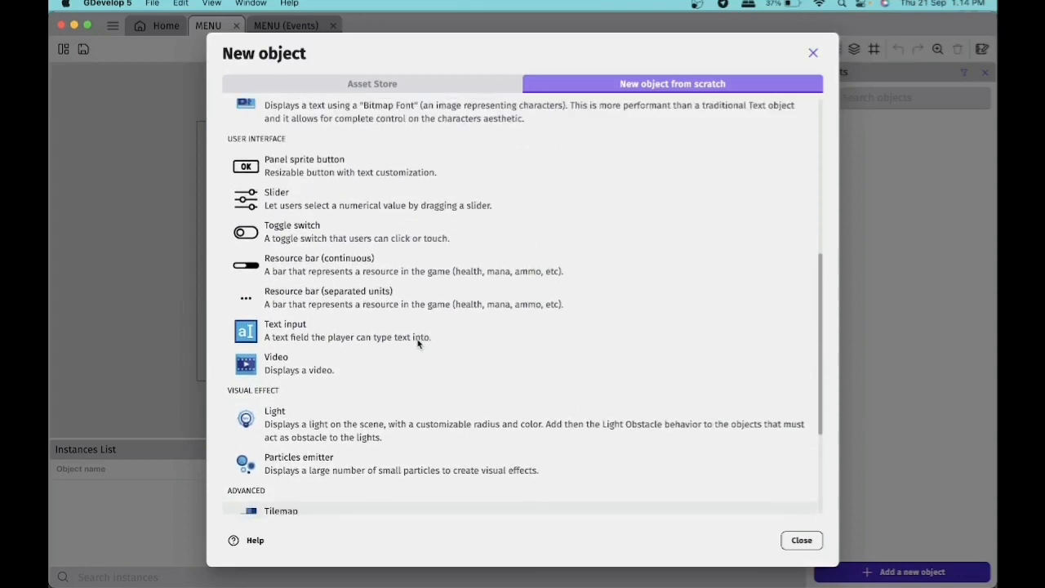
scroll(417, 343, "up", 5)
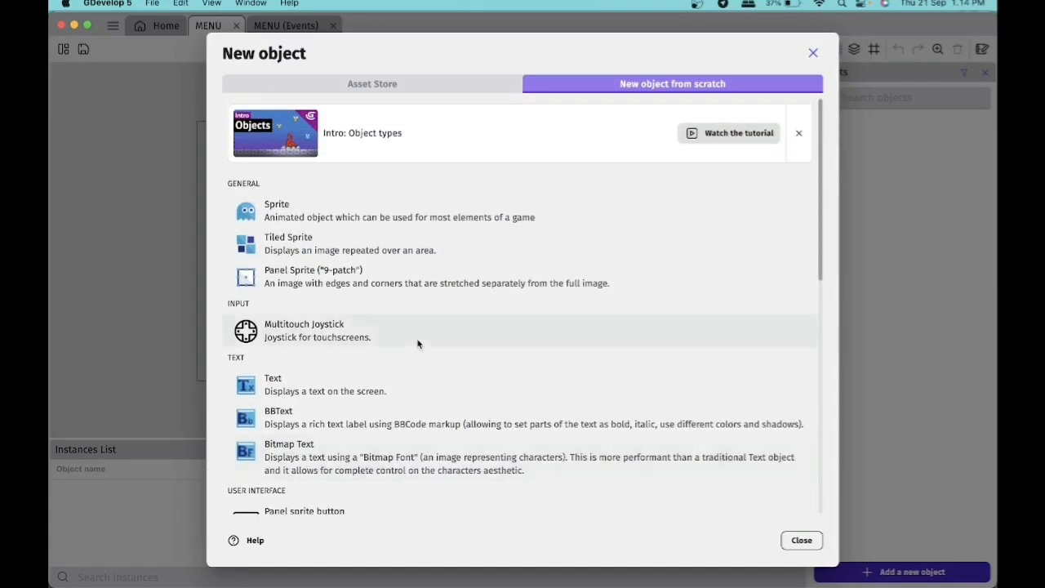
Create a Sprite object and name it Background
left_click(415, 212)
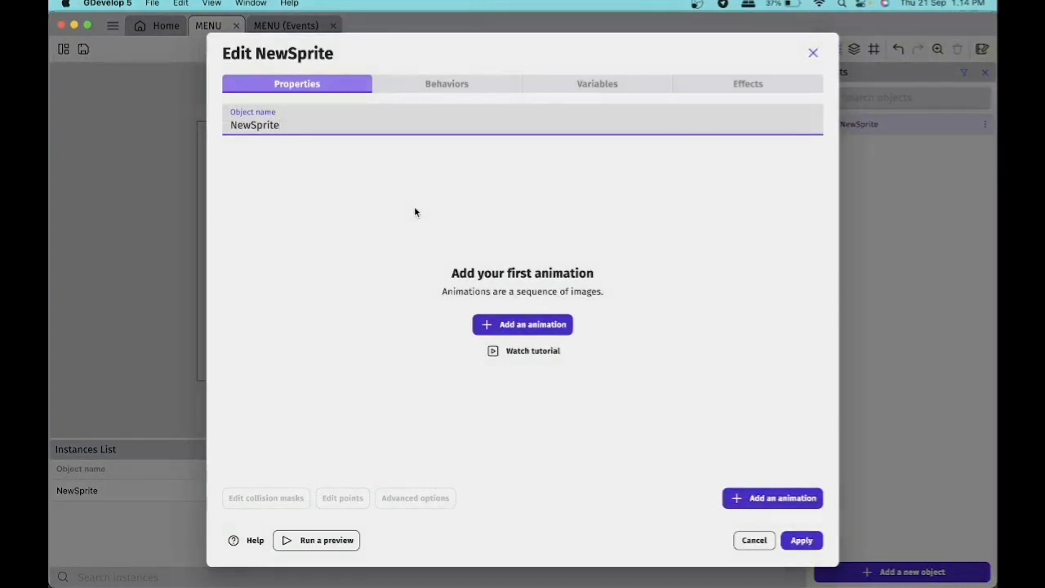
key("BackSpace")
key("BackSpace")
key("BackSpace")
key("BackSpace")
key("BackSpace")
key("BackSpace")
key("BackSpace")
key("BackSpace")
key("BackSpace")
type("Background")
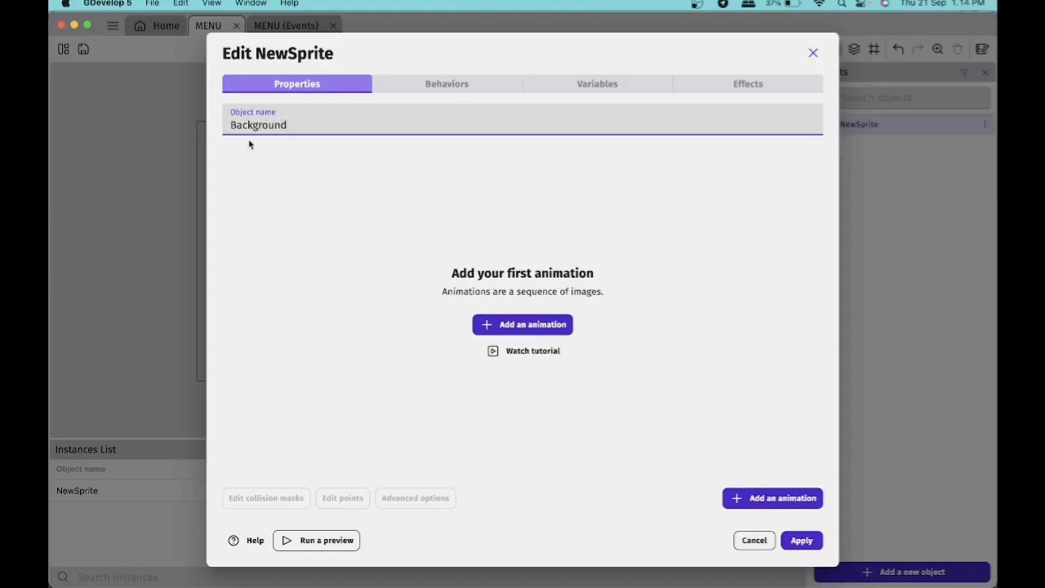
Add an animation to Background using the number-blocks JPEG 360_F_285488214 from Downloads, copying it into the project folder, and apply the object's settings
left_click(529, 328)
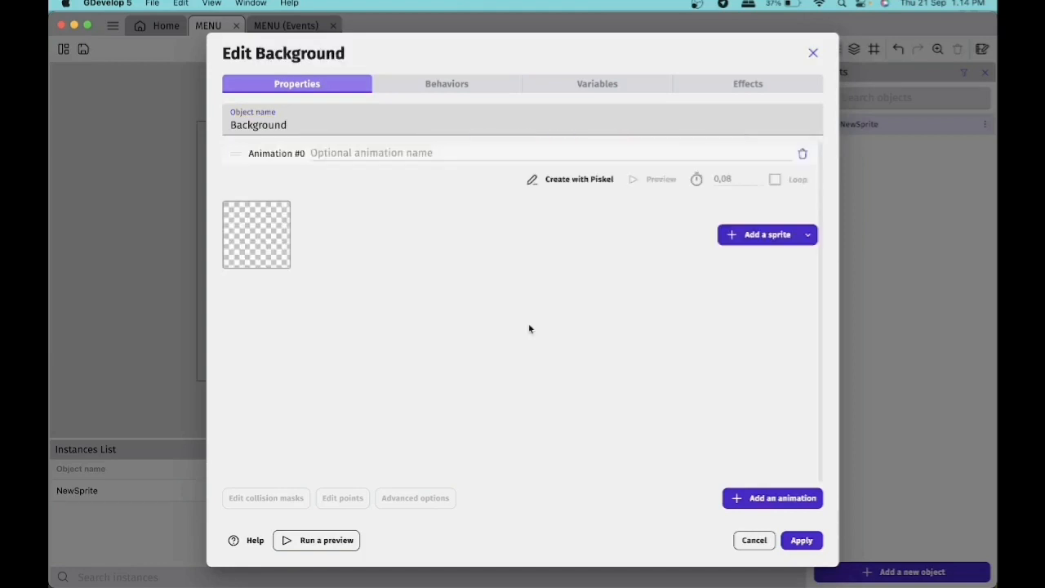
left_click(372, 152)
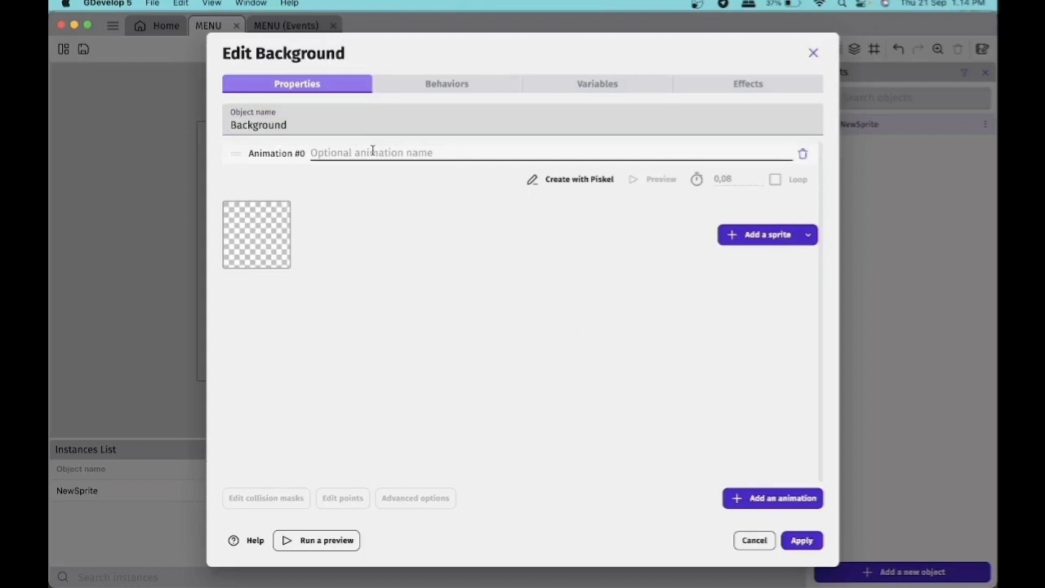
left_click(522, 260)
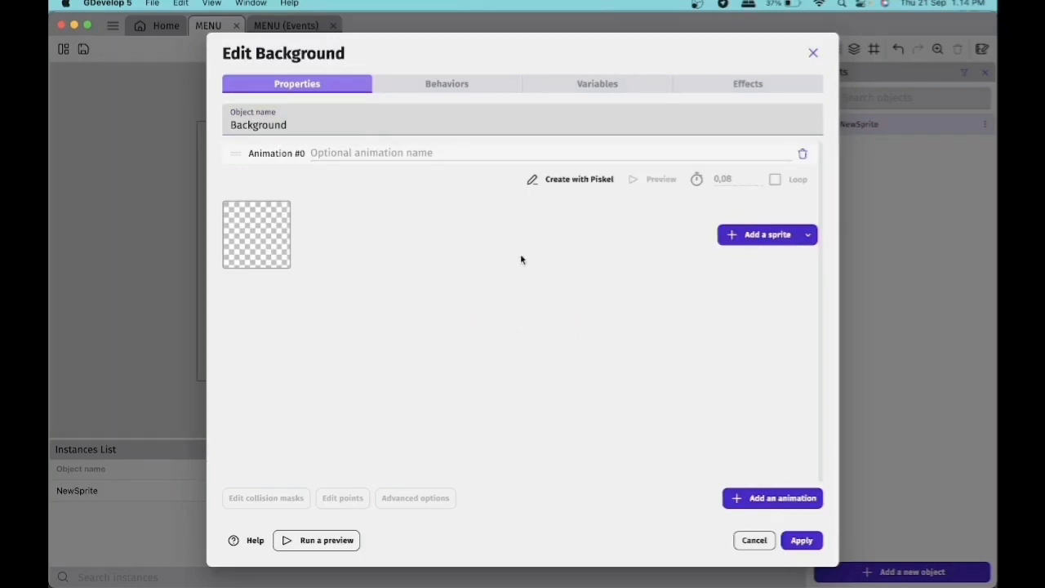
left_click(751, 236)
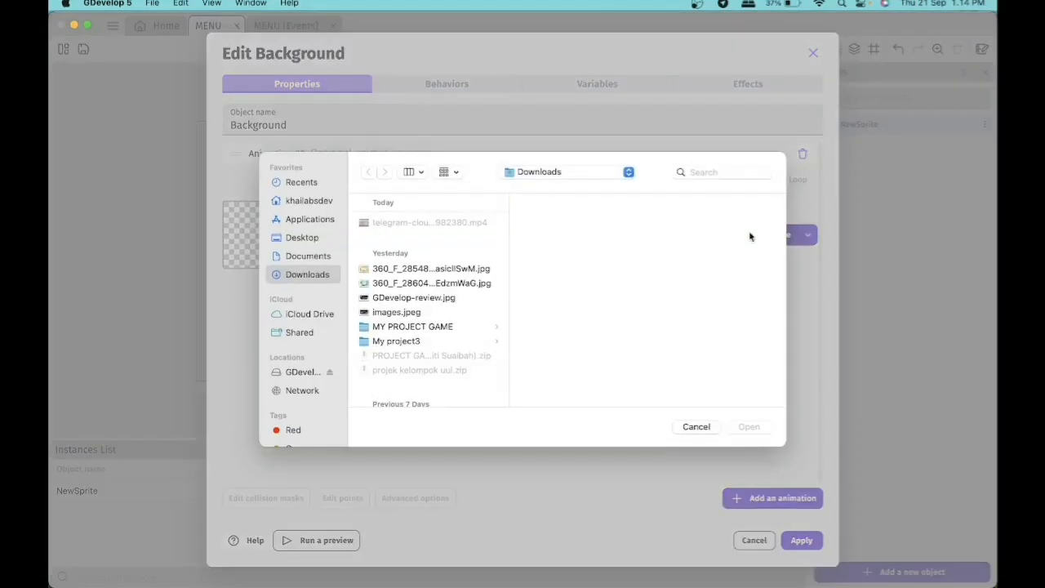
left_click(439, 271)
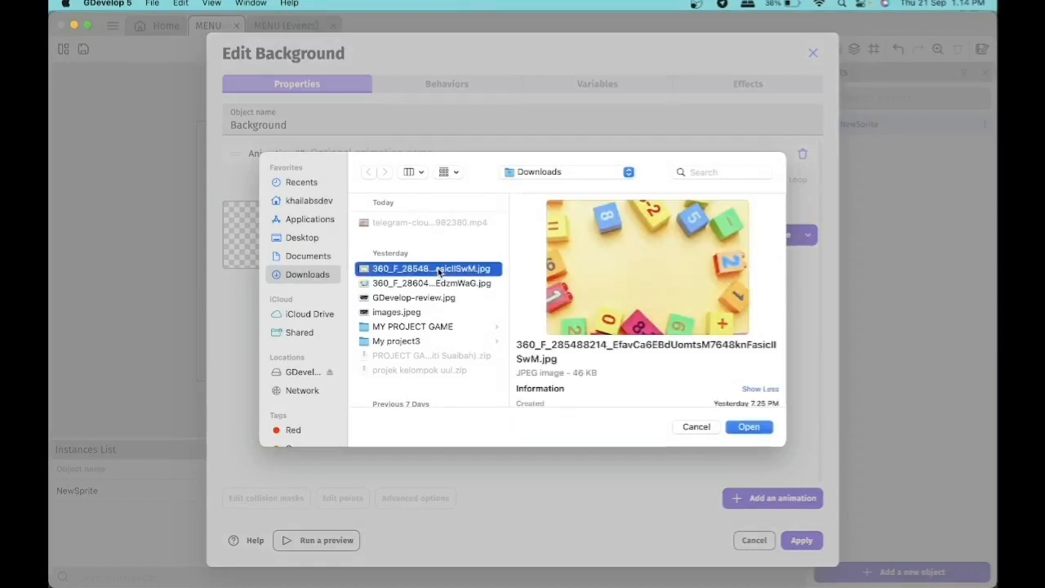
left_click(747, 427)
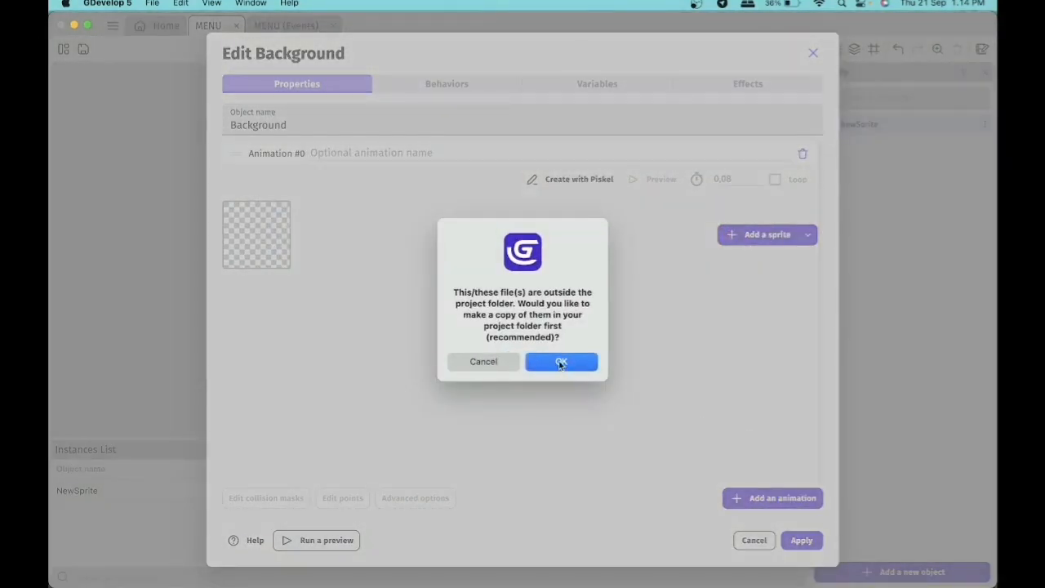
left_click(561, 361)
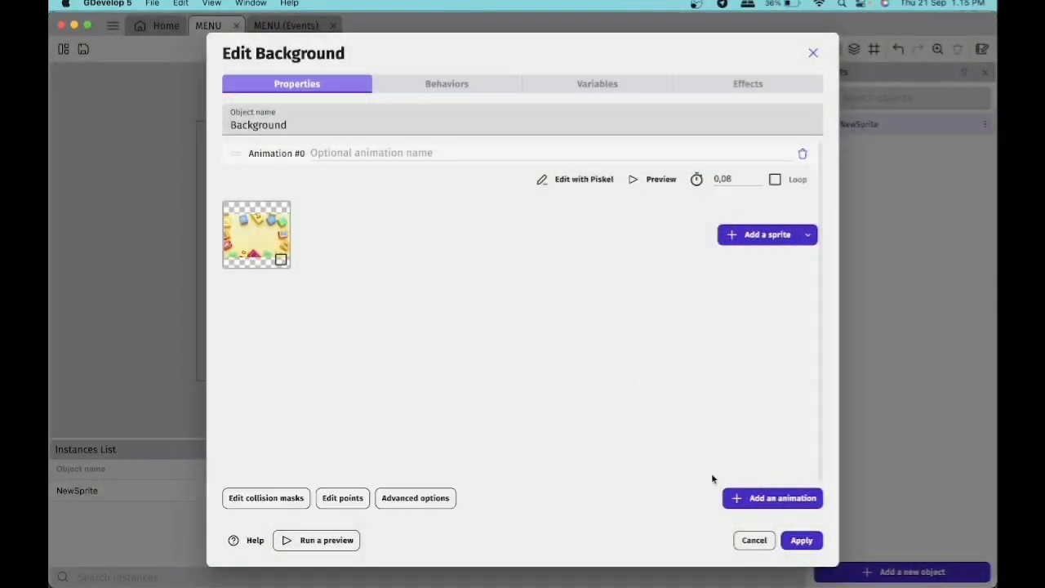
left_click(800, 542)
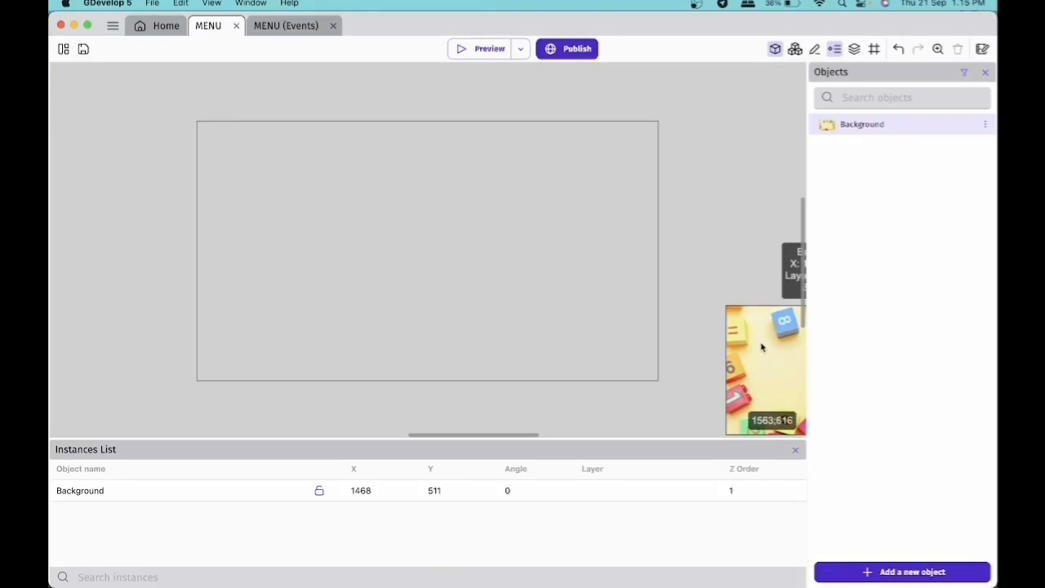
Place the Background instance at X 0, Y 0, stretched to fill the whole scene frame, and preview the game
left_click_drag(761, 347, 226, 160)
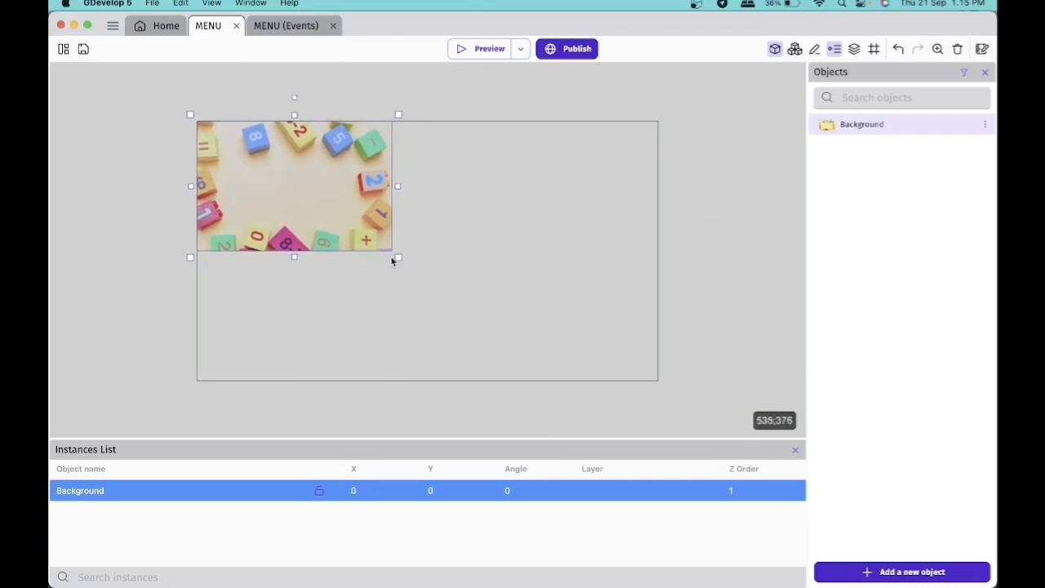
left_click_drag(397, 257, 666, 389)
left_click(759, 262)
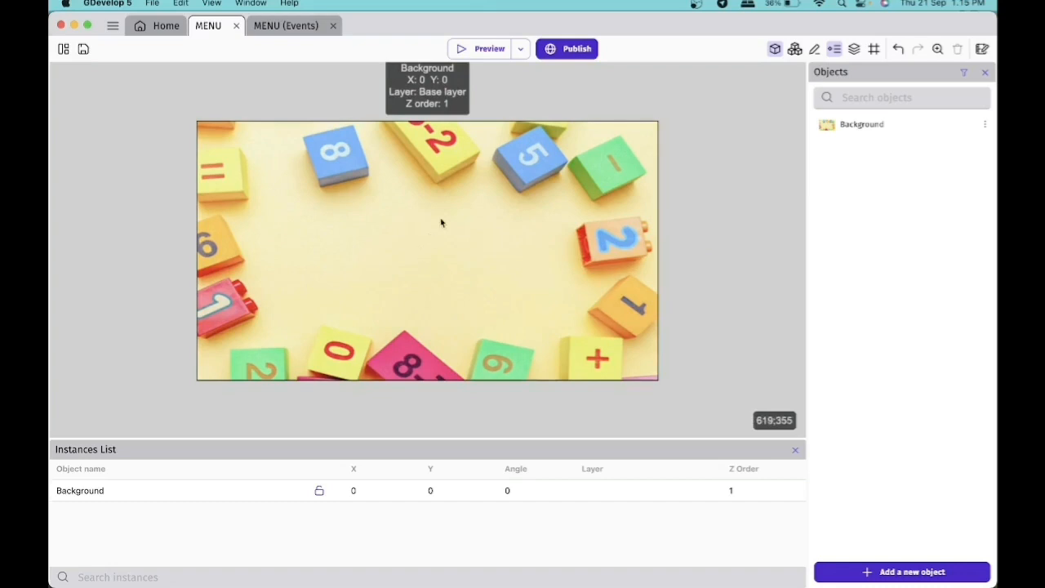
left_click(475, 51)
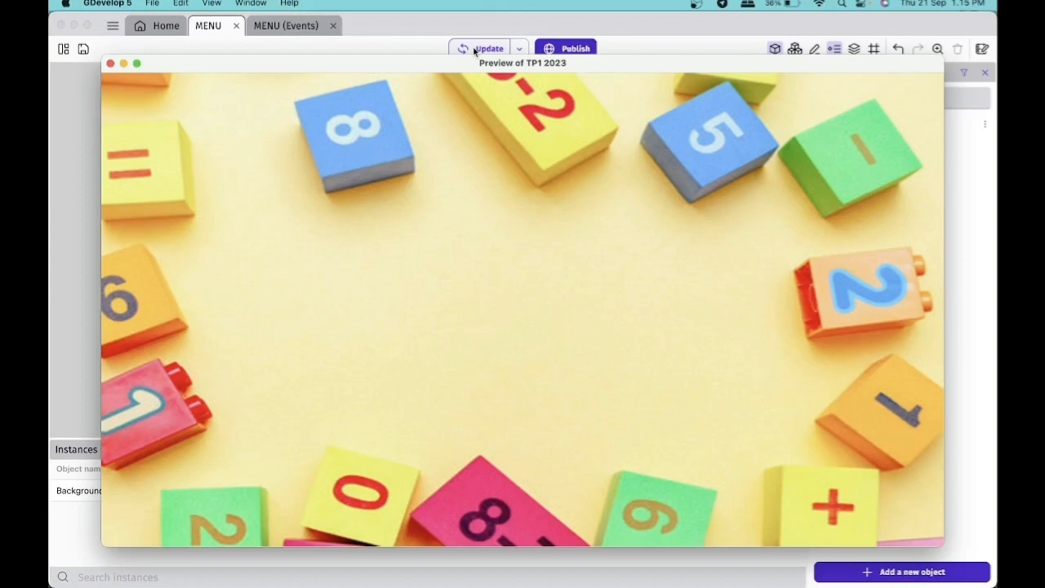
Close the preview and add the JPEG 360_F_286043002 from Downloads as Background's second animation frame, copying it into the project folder
left_click(110, 64)
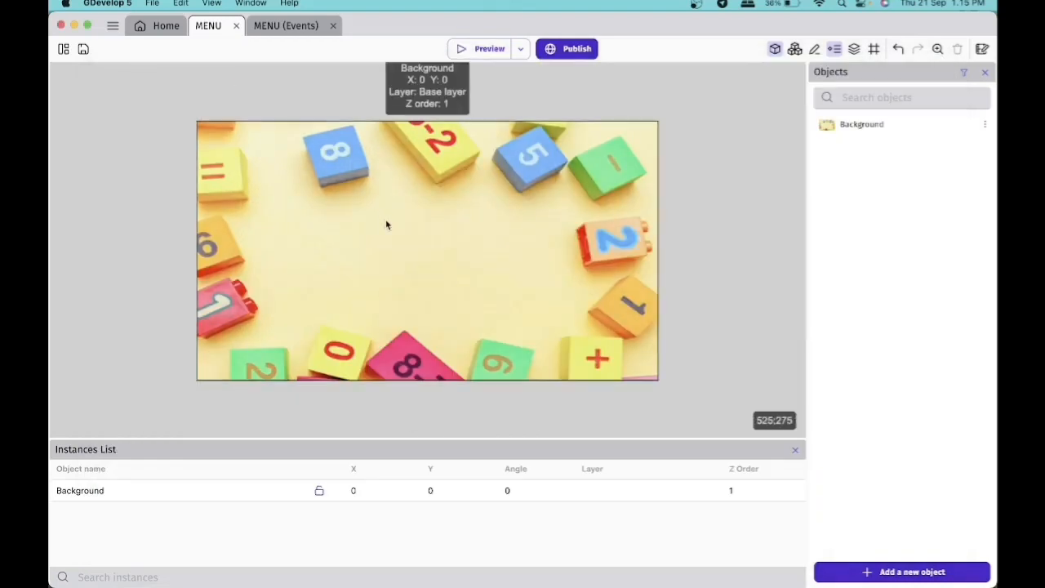
double_click(853, 130)
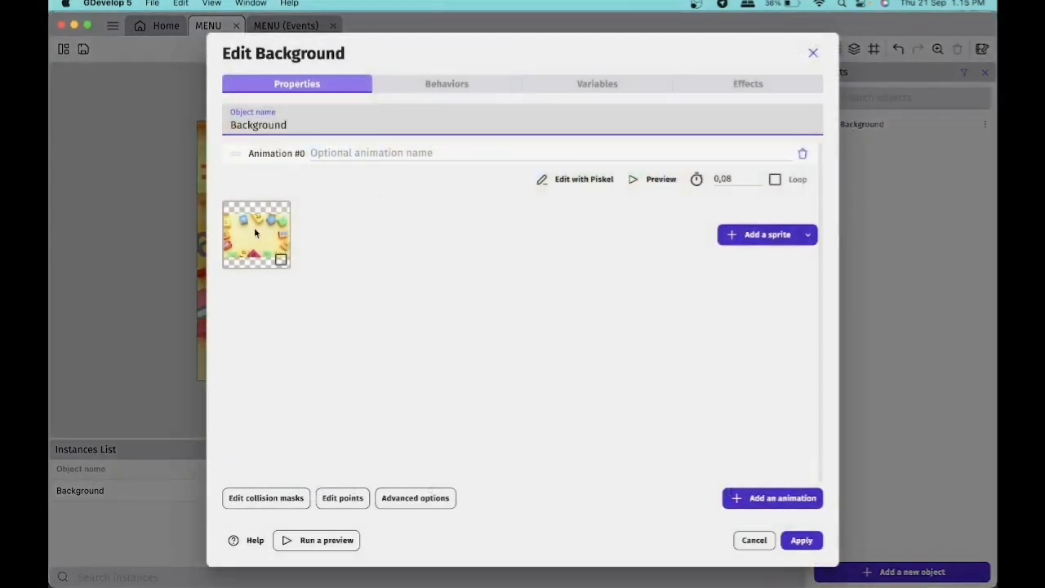
left_click(746, 236)
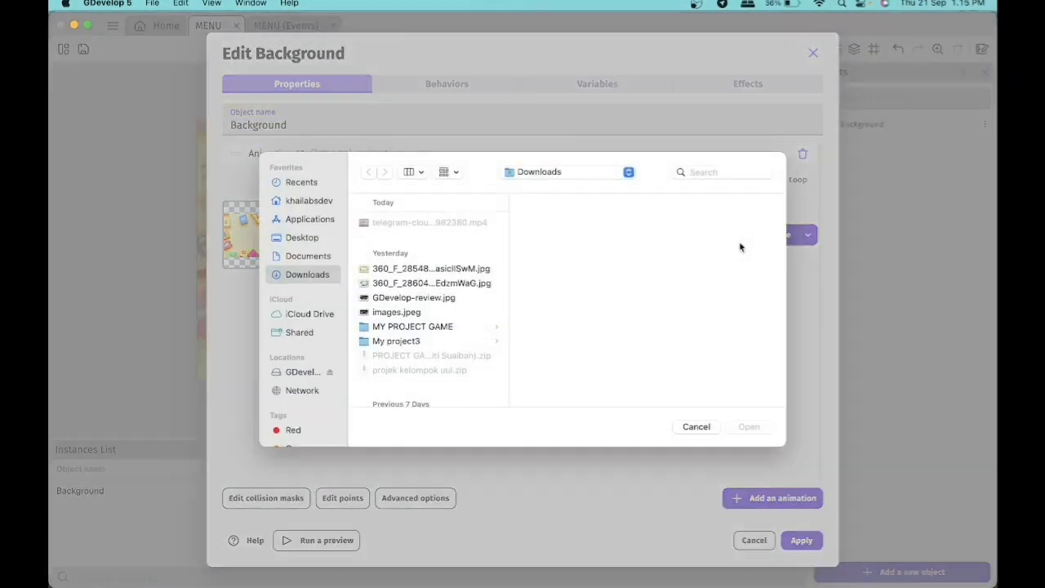
left_click(415, 285)
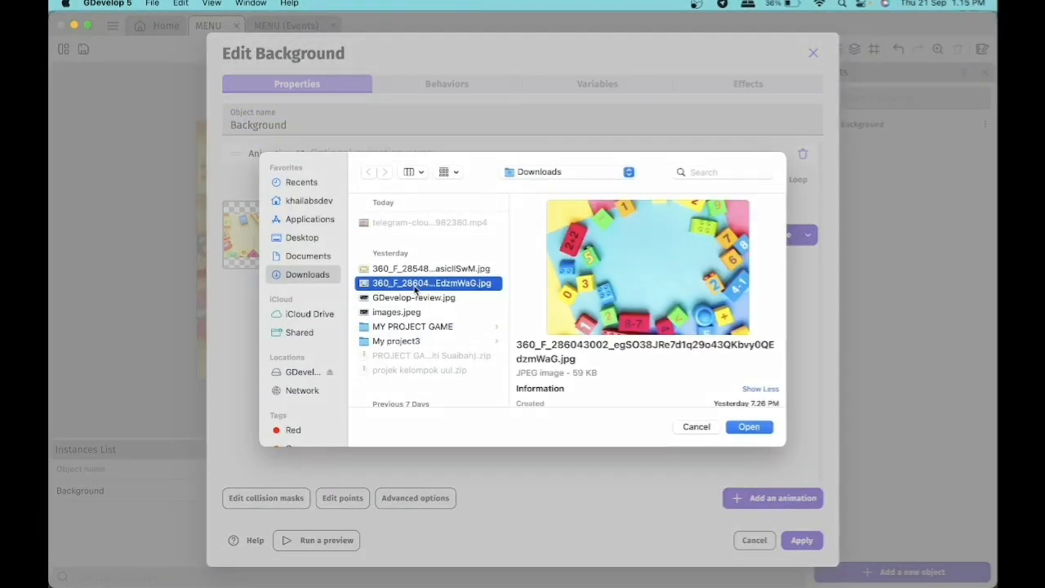
left_click(740, 430)
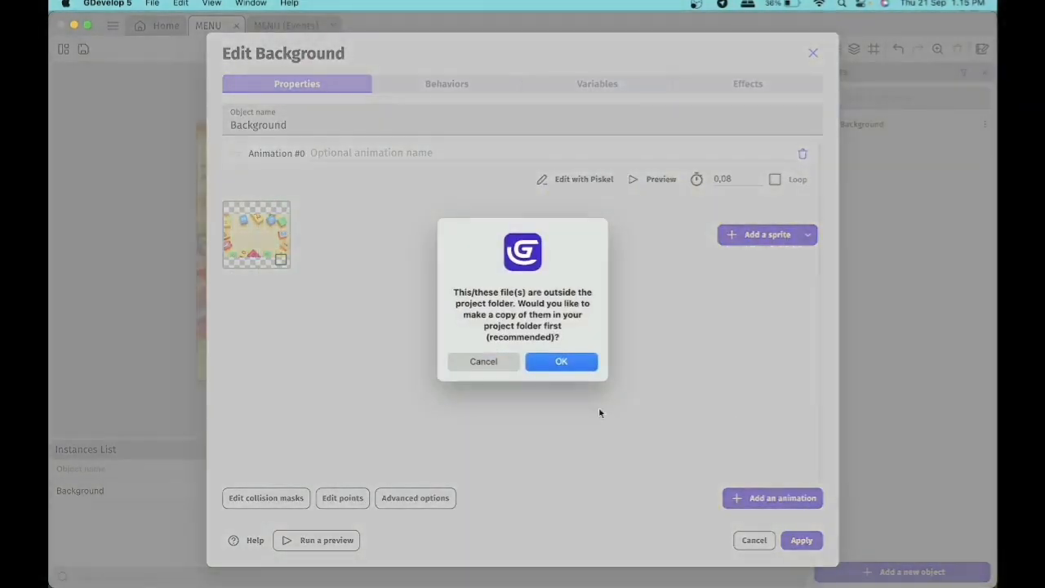
left_click(551, 362)
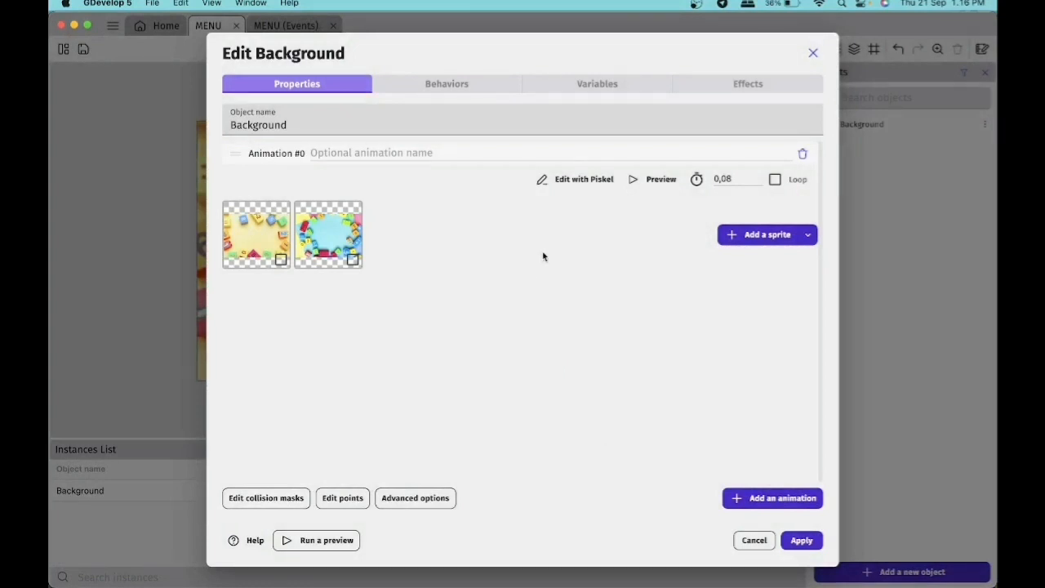
Set the Background animation's time between frames to 2 seconds, apply it, and preview the game
left_click(743, 177)
type("2")
left_click(647, 342)
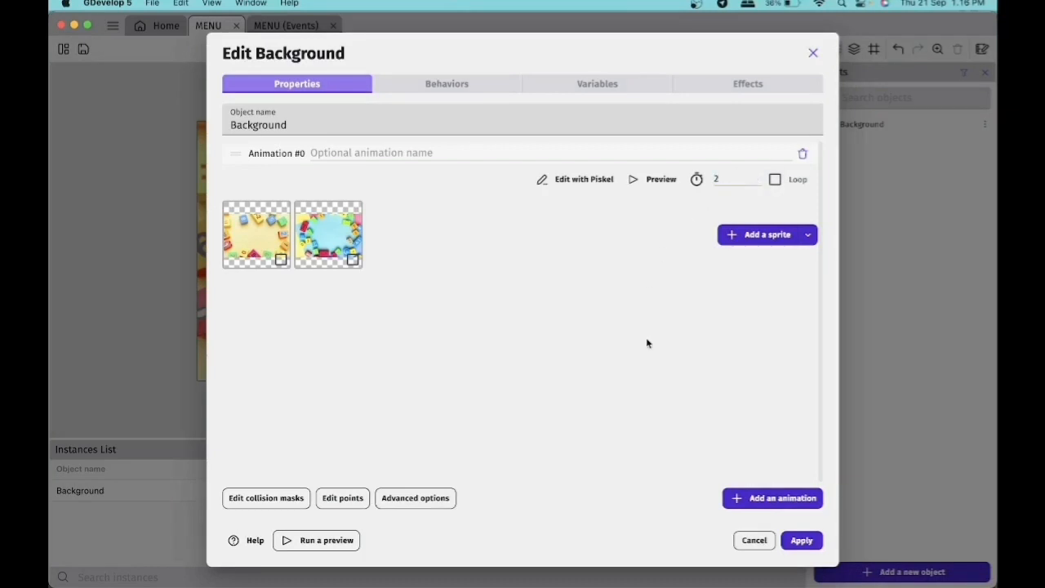
left_click(800, 540)
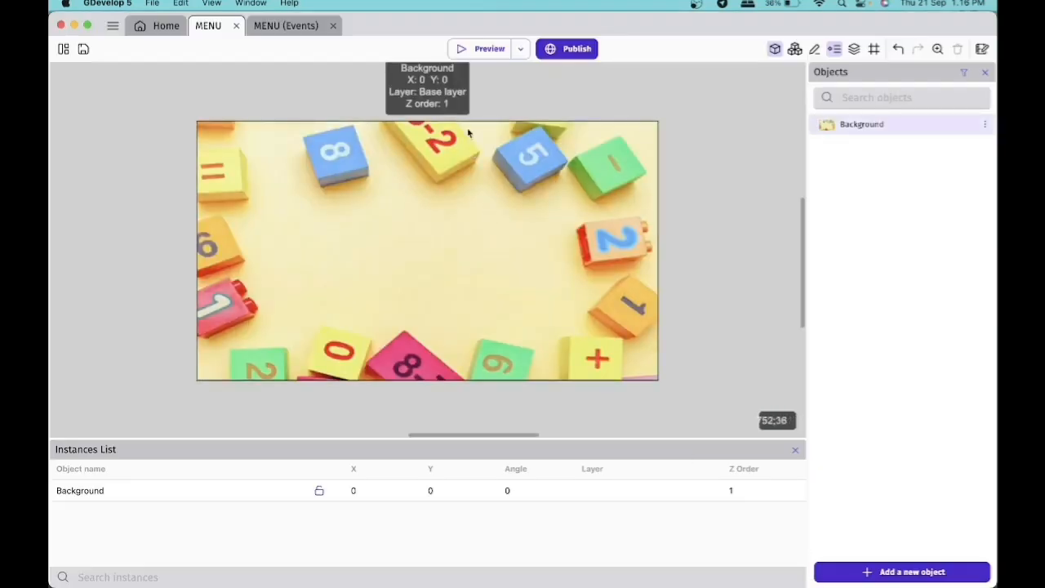
left_click(480, 49)
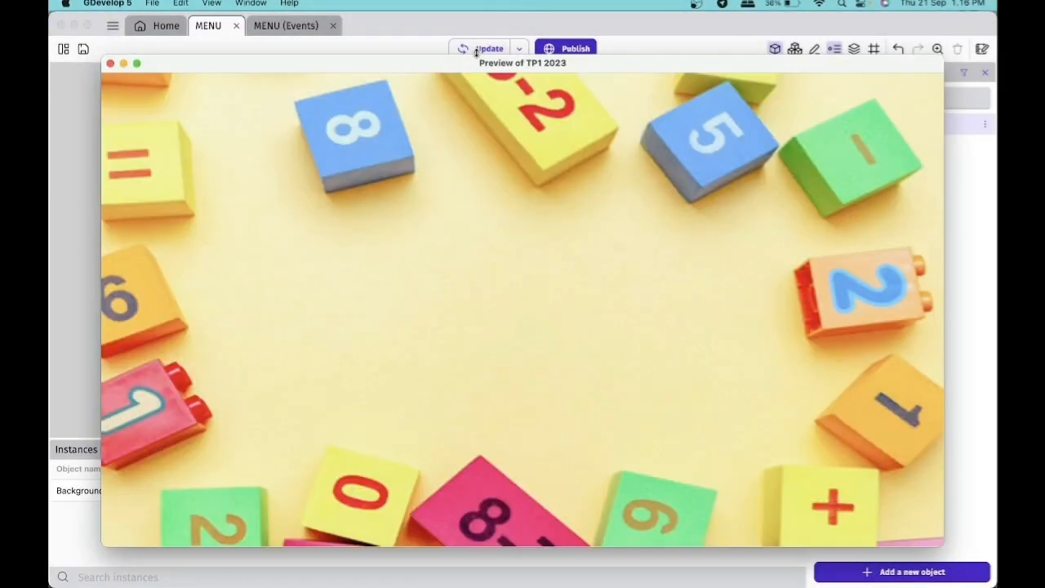
left_click(566, 400)
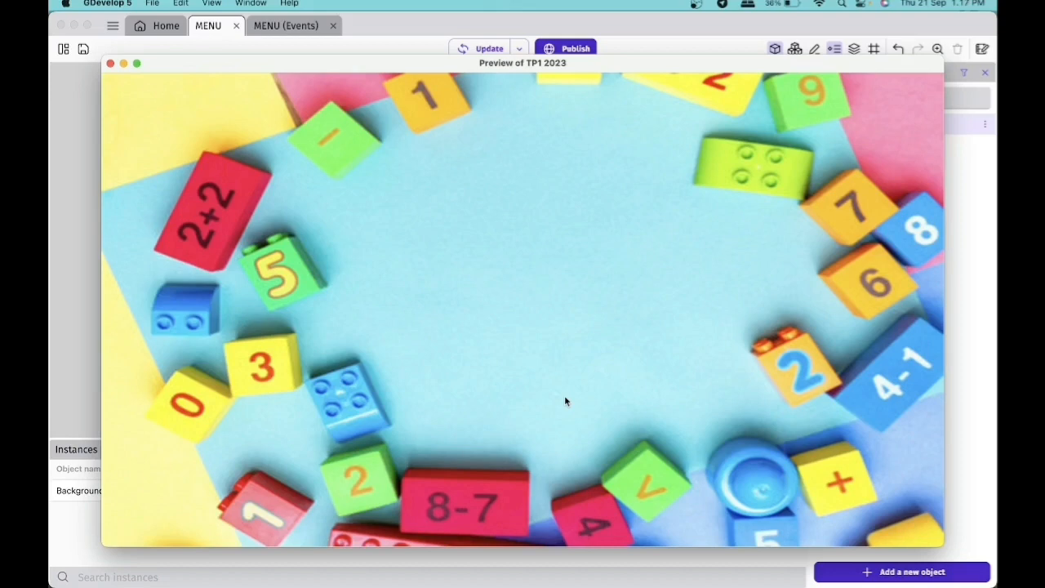
left_click(110, 62)
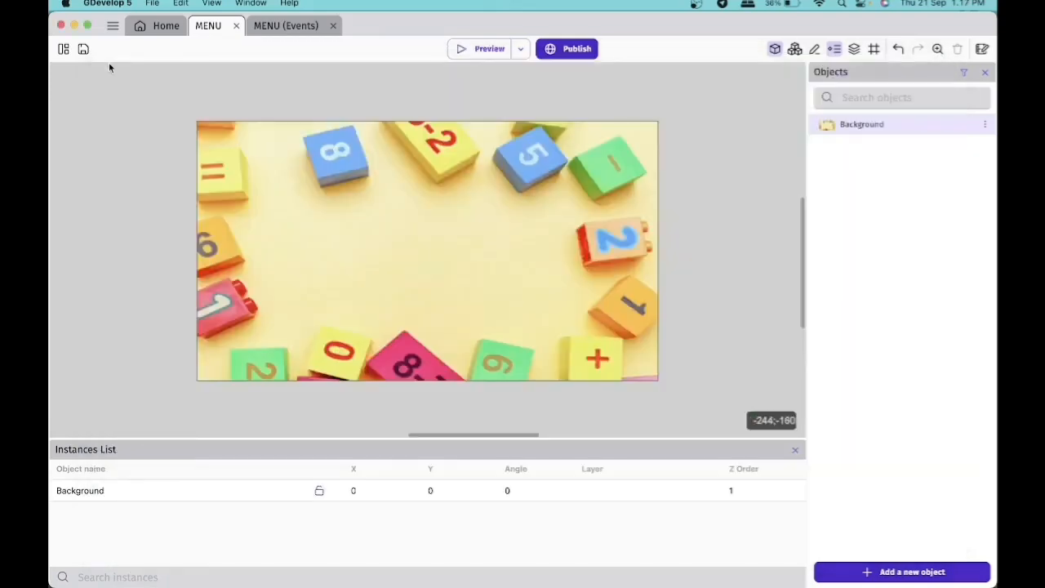
Enable looping for the Background animation, apply it, and preview the game
double_click(863, 126)
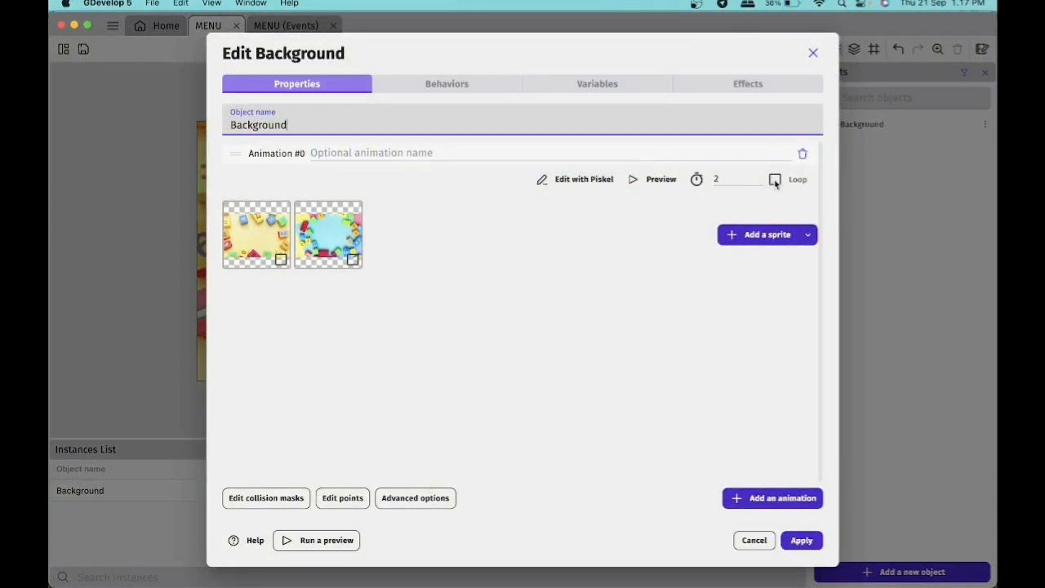
left_click(774, 179)
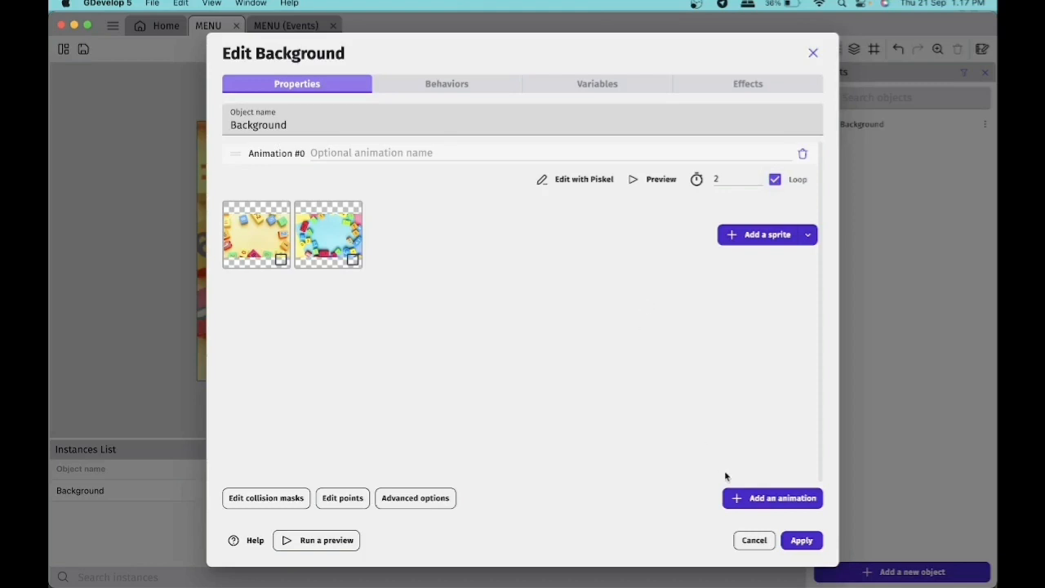
left_click(799, 540)
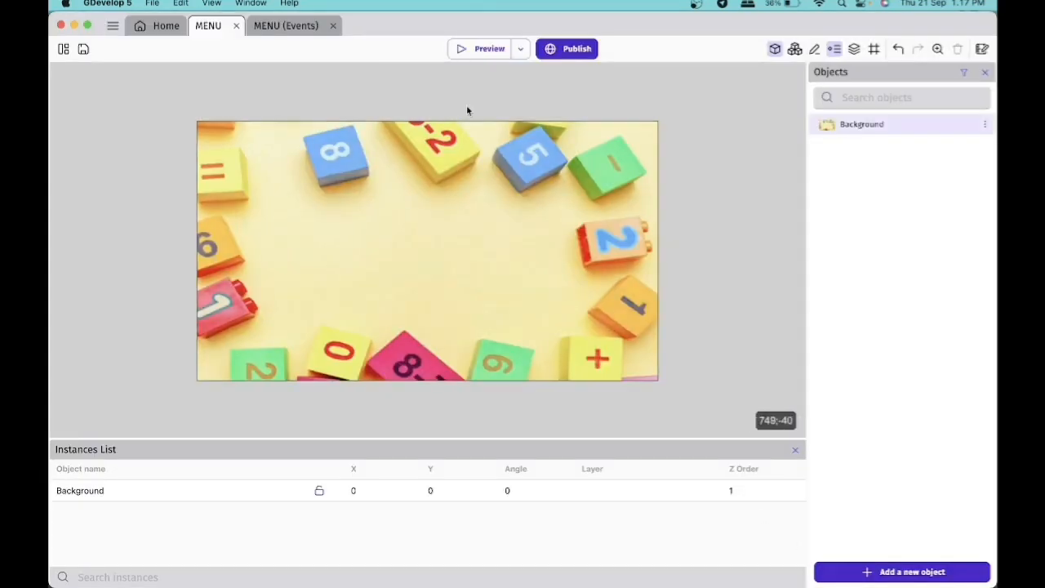
left_click(490, 51)
Create a new Text object from scratch in the MENU scene and name it Title
right_click(711, 194)
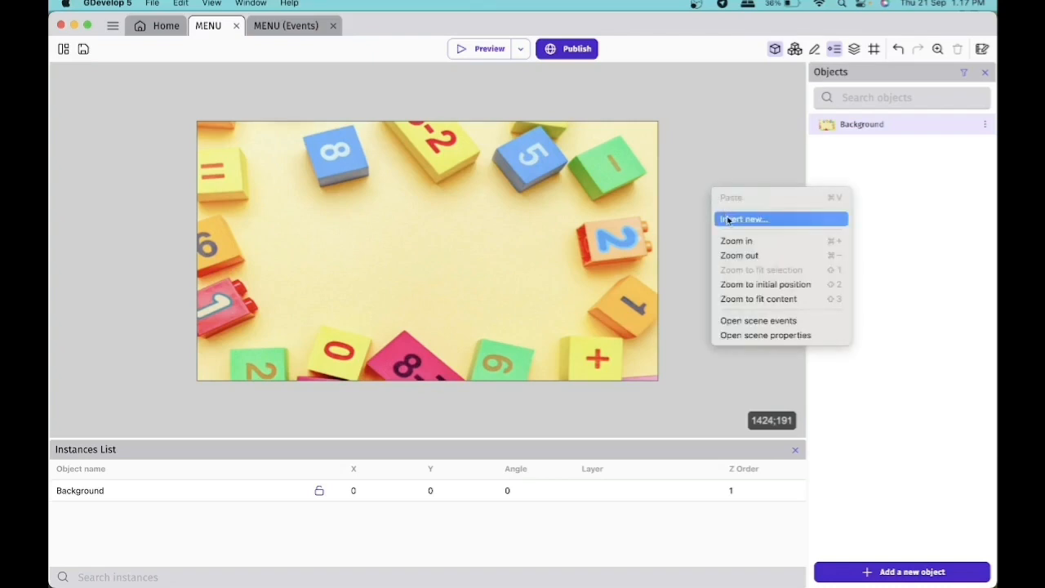
left_click(693, 155)
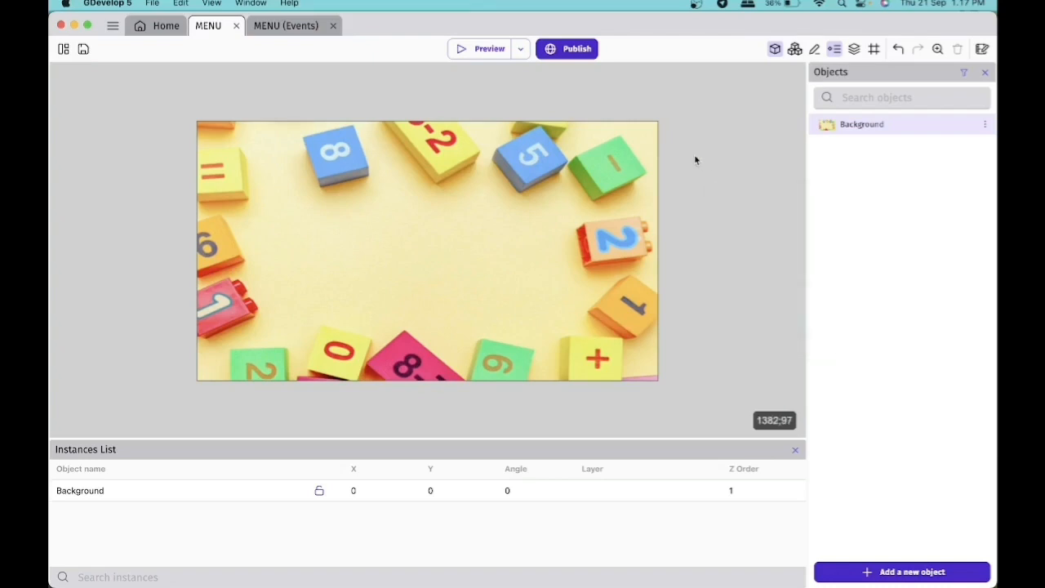
left_click(902, 573)
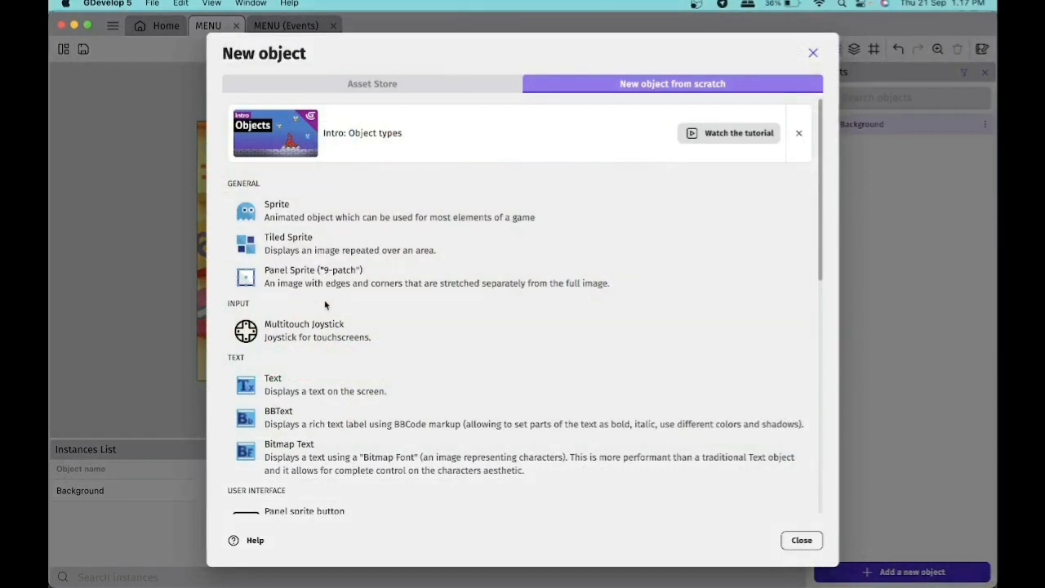
left_click(328, 387)
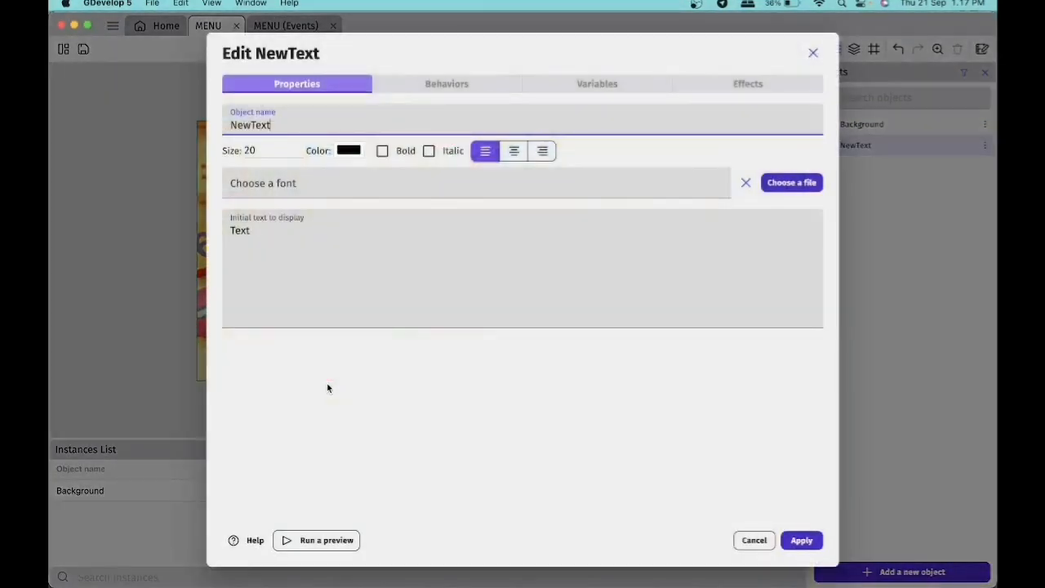
double_click(305, 125)
type("Title")
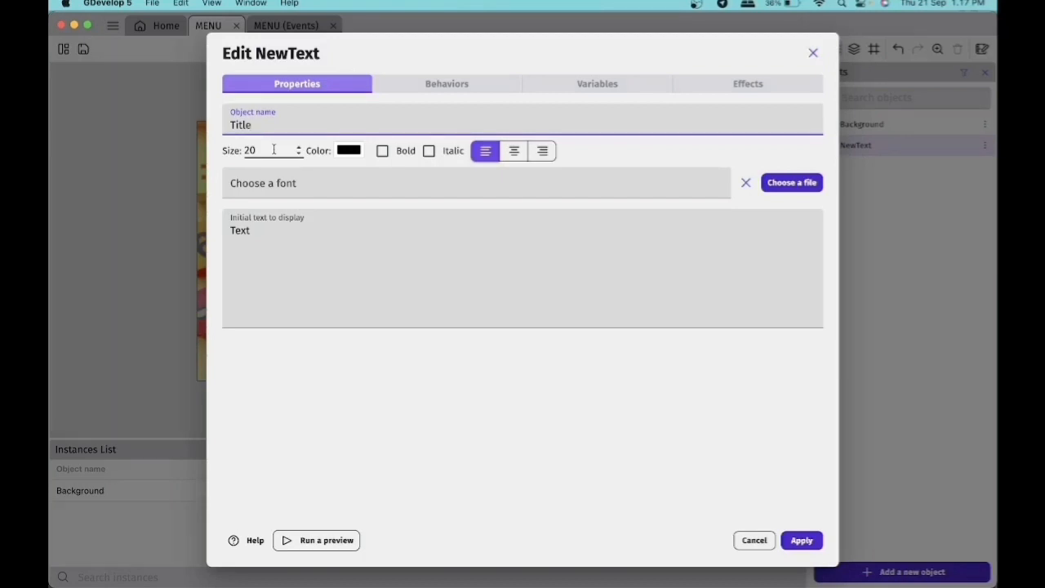
Set Title's initial text to Math Quest with centre alignment, apply it, and place an instance at about X 587, Y 215
left_click(271, 235)
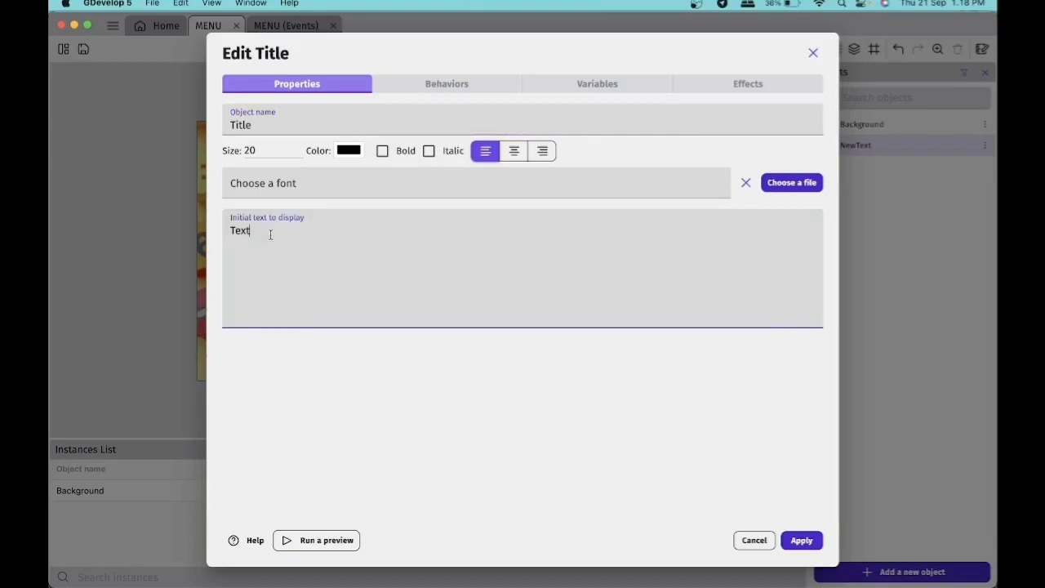
key("super+a")
type("Math Quest")
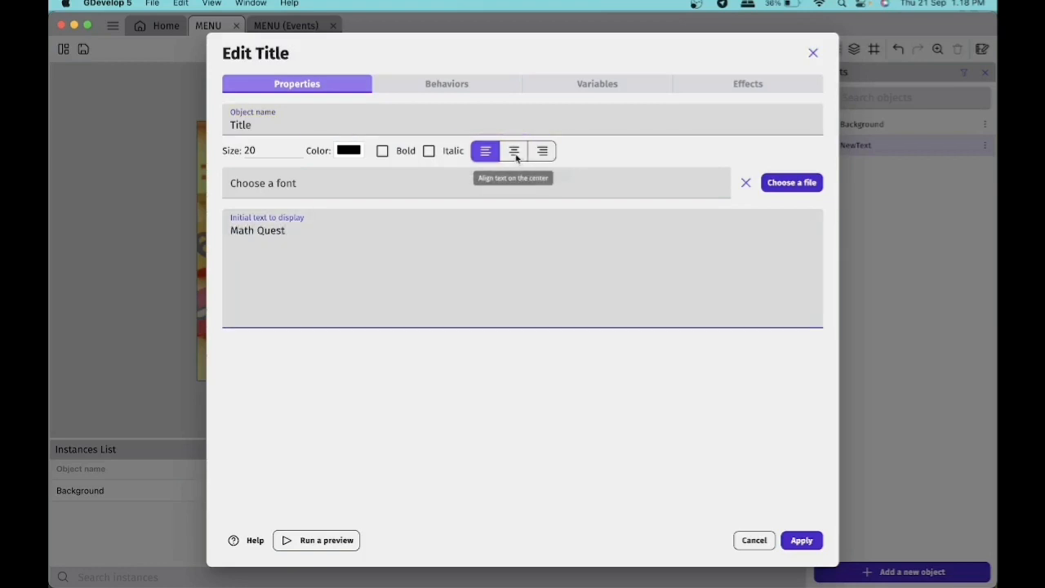
left_click(514, 152)
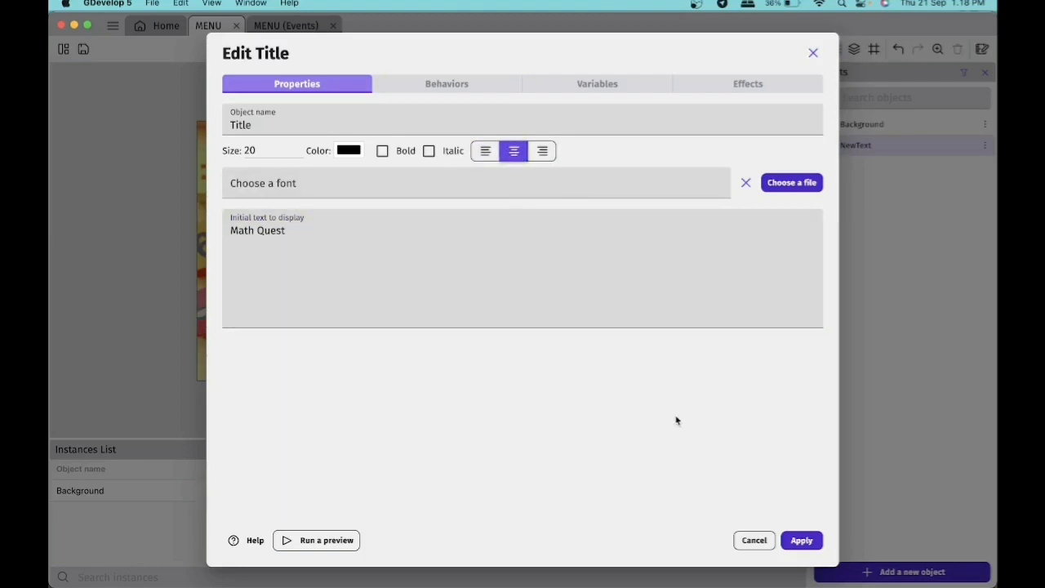
left_click(801, 540)
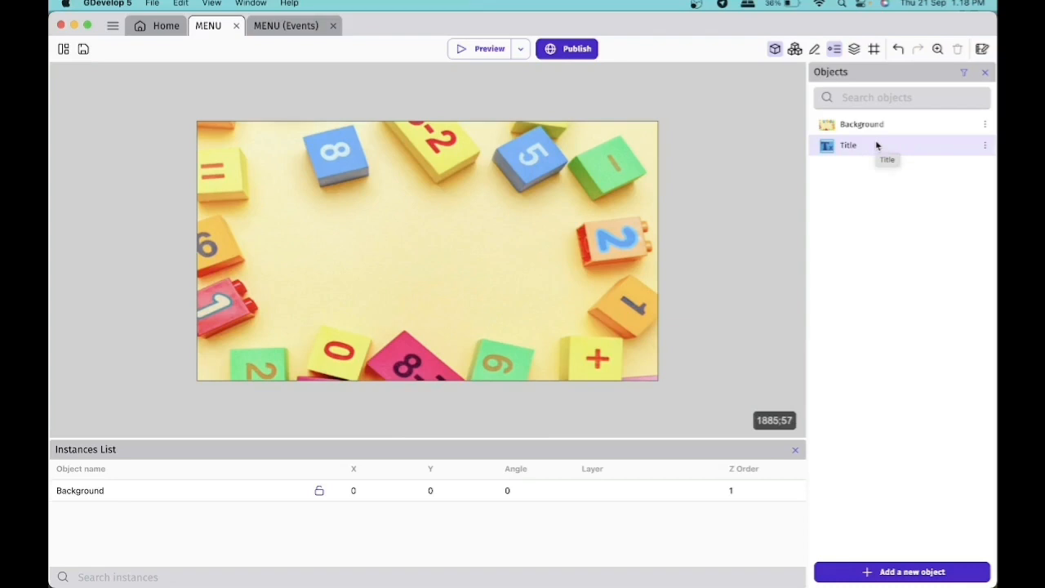
left_click_drag(876, 146, 409, 202)
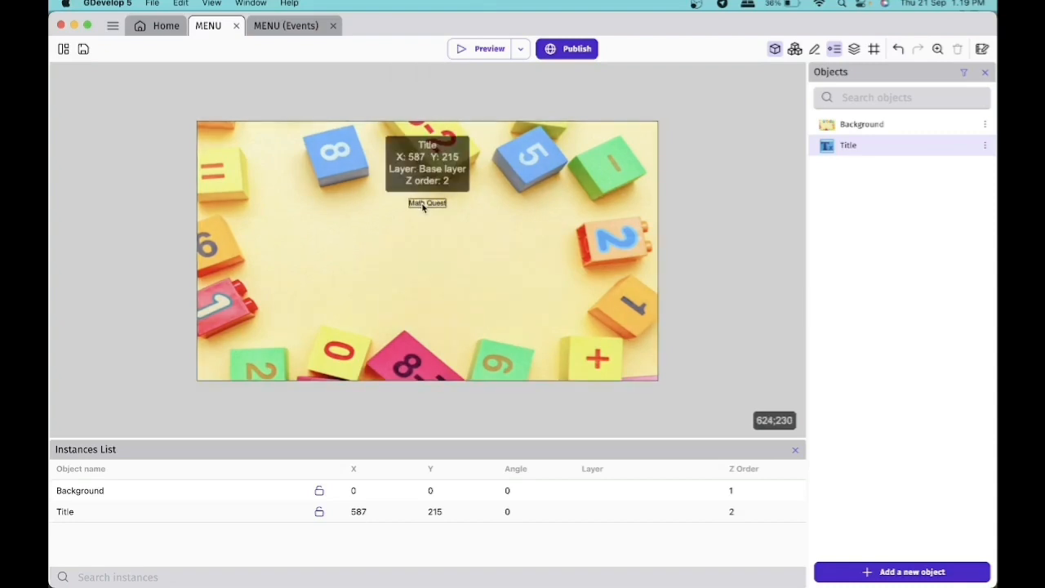
Assign the font file MochiyPopOne-Regular.ttf from the ttf folder to Title, copying it into the project folder
double_click(422, 205)
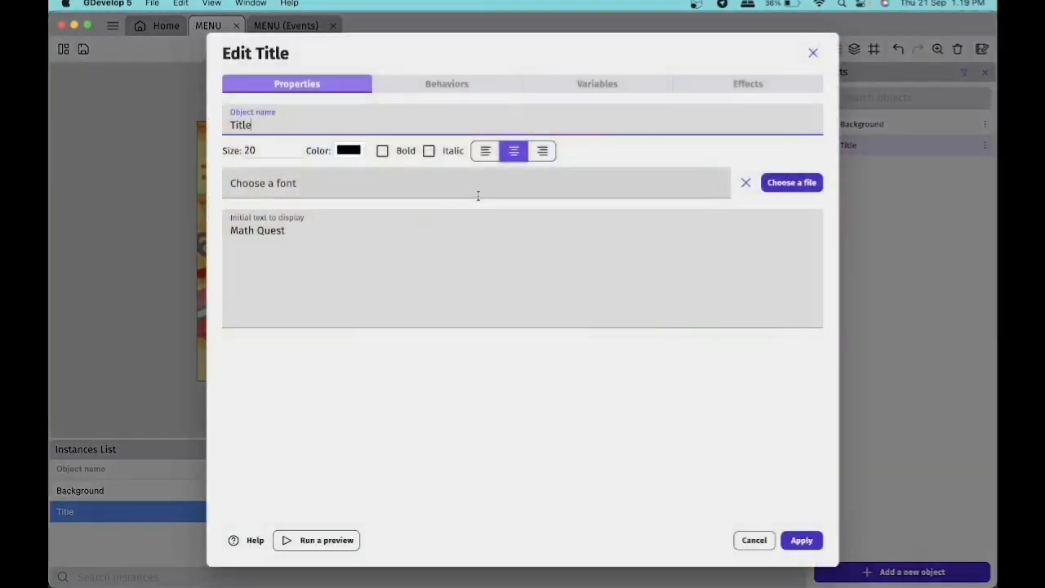
left_click(387, 187)
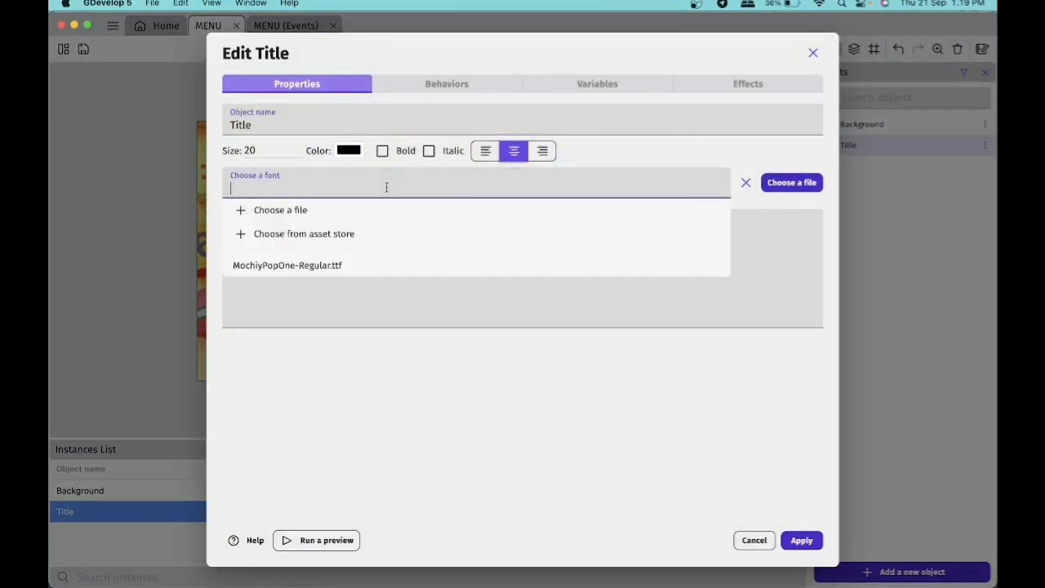
left_click(333, 213)
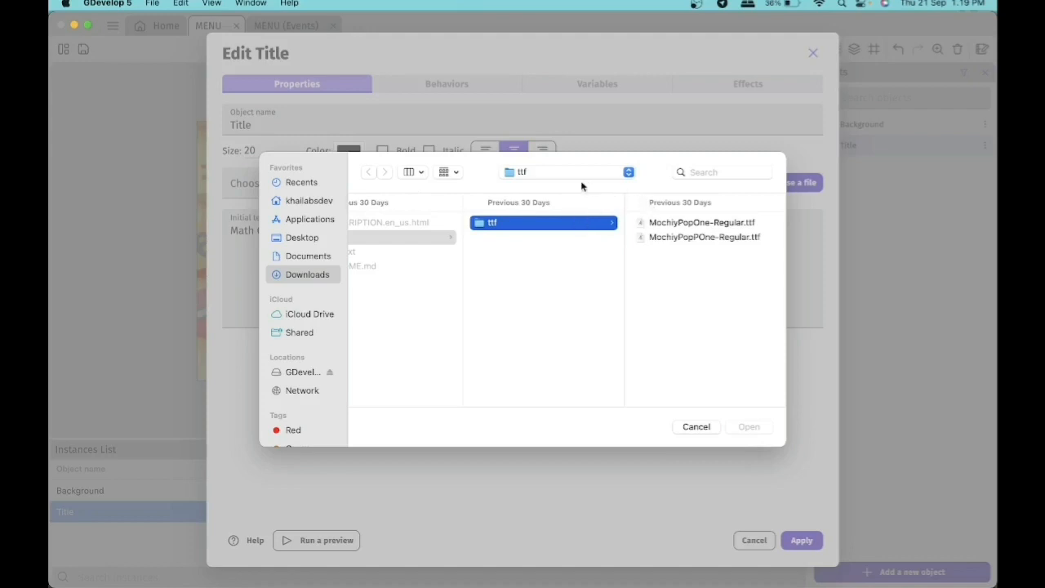
left_click(682, 223)
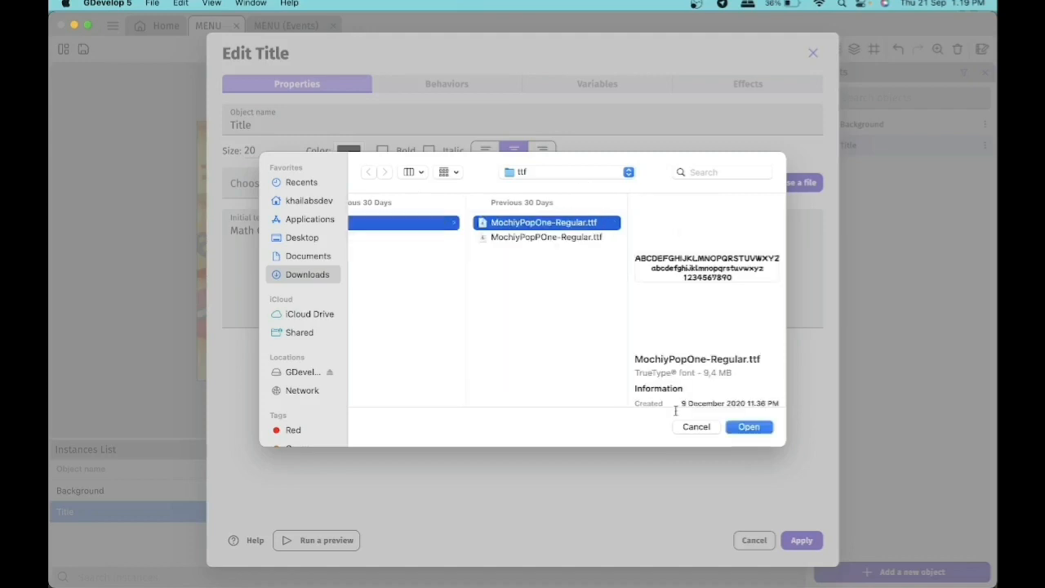
left_click(741, 425)
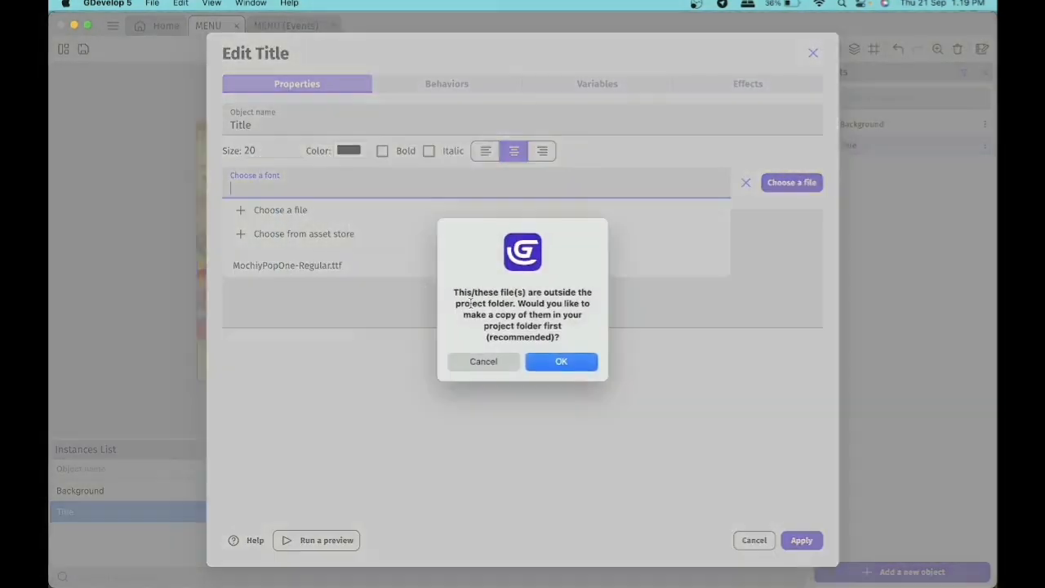
left_click(553, 361)
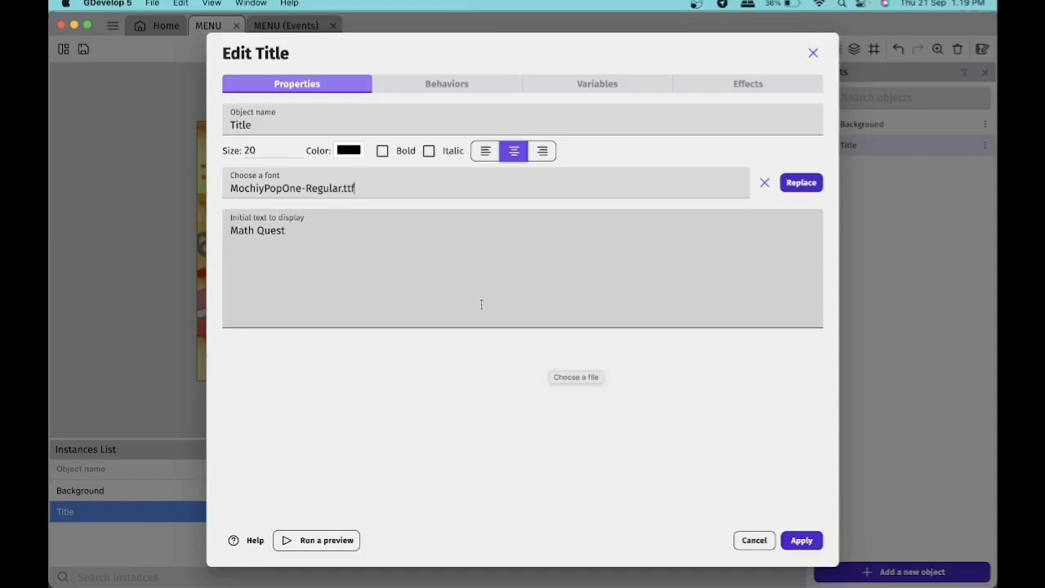
Change the Title text's colour to a bright orange-red
left_click(348, 152)
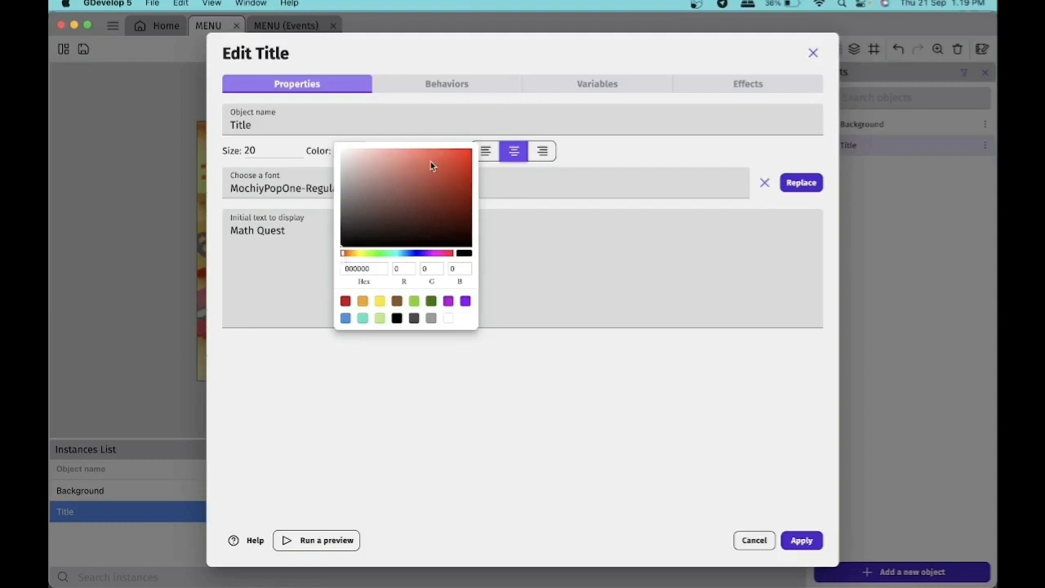
left_click_drag(430, 160, 453, 153)
left_click_drag(346, 254, 347, 253)
left_click(798, 540)
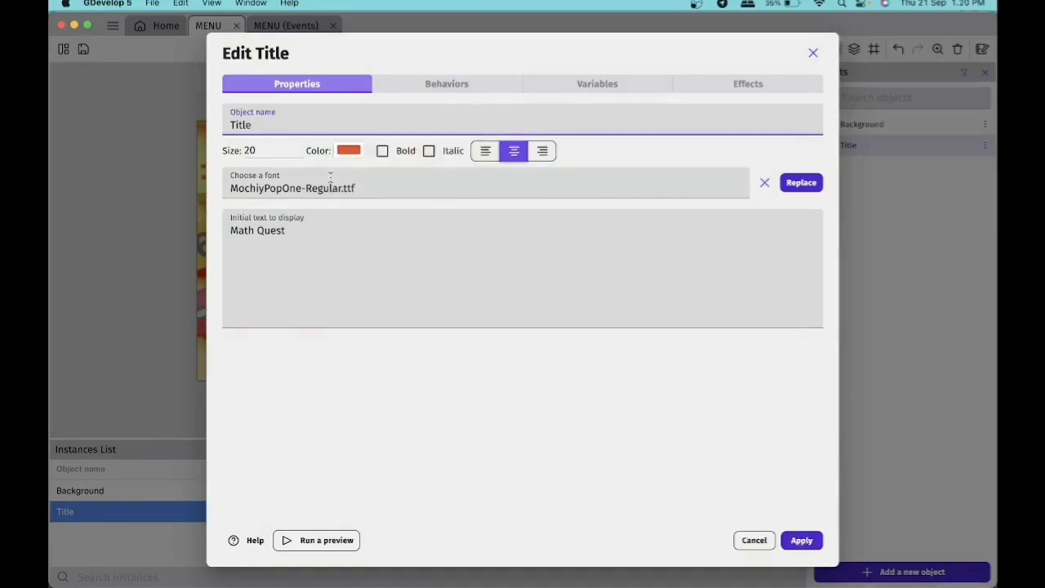
Set Title's text size to 30, apply it, and centre the instance horizontally in the scene at about X 476, Y 206
double_click(252, 150)
key("BackSpace")
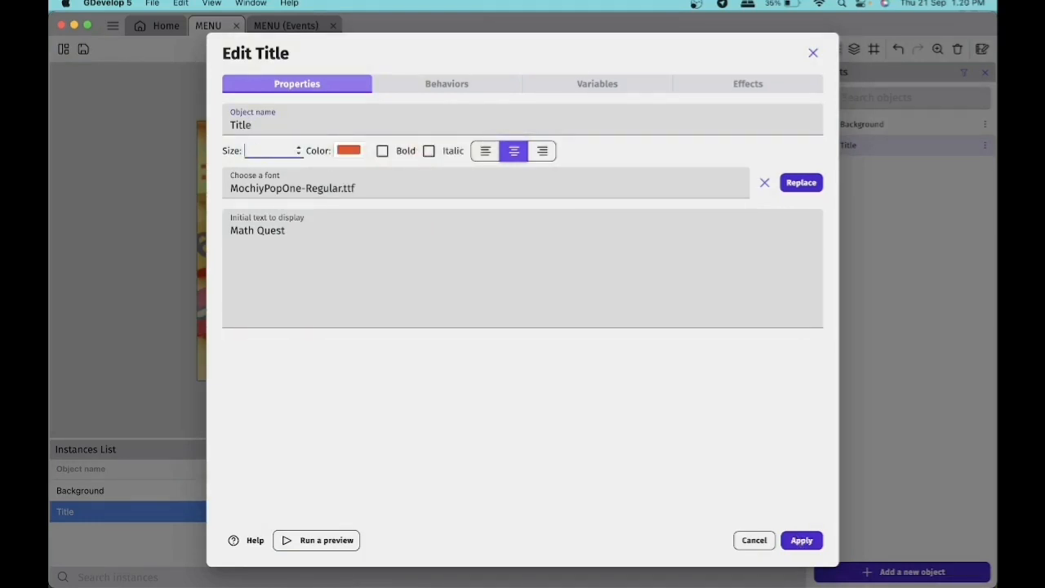
type("30")
left_click(801, 542)
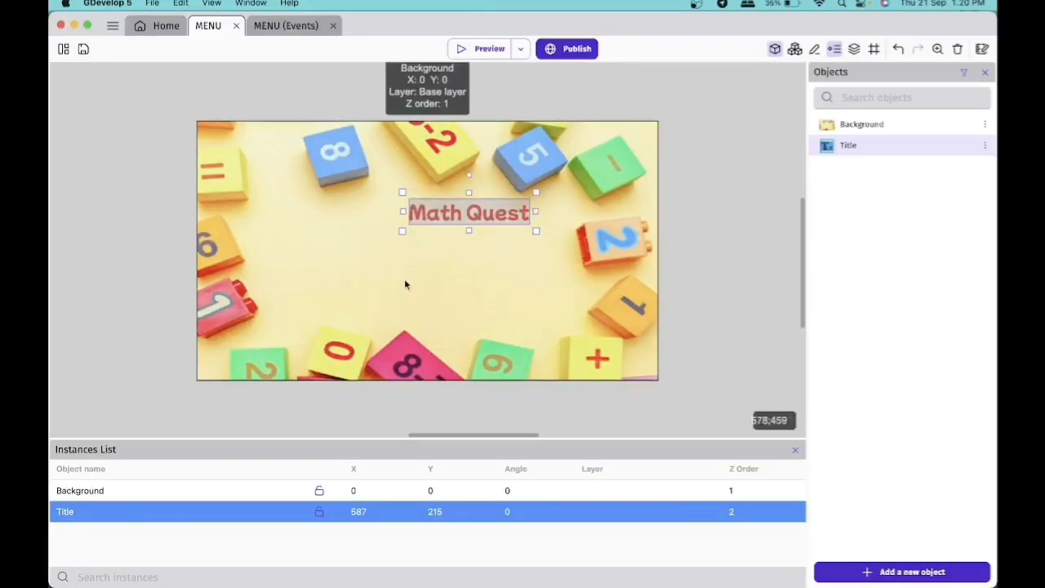
left_click_drag(487, 217, 445, 214)
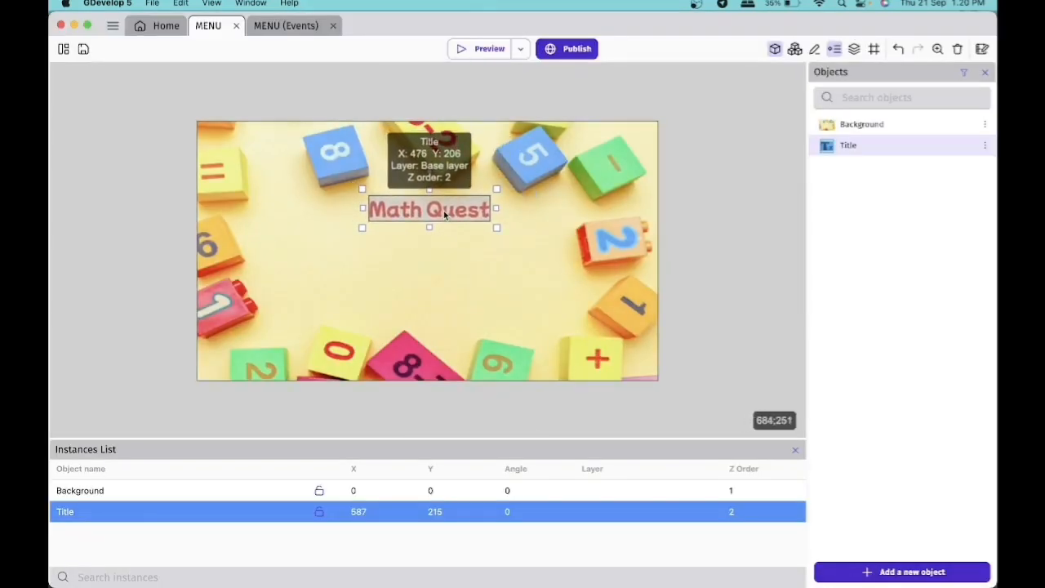
Preview the MENU scene with its new title and close the preview
left_click(493, 49)
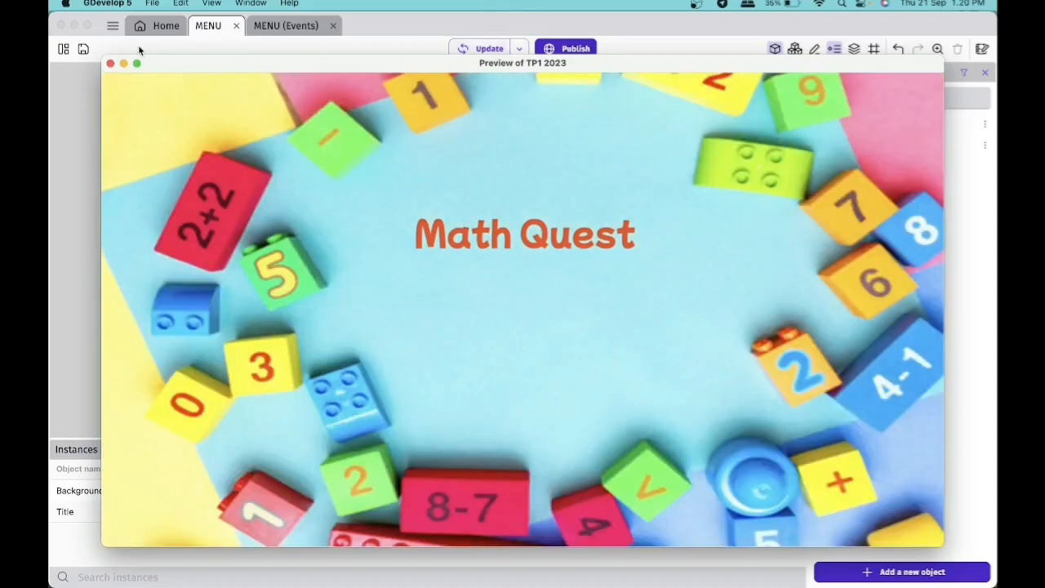
left_click(110, 63)
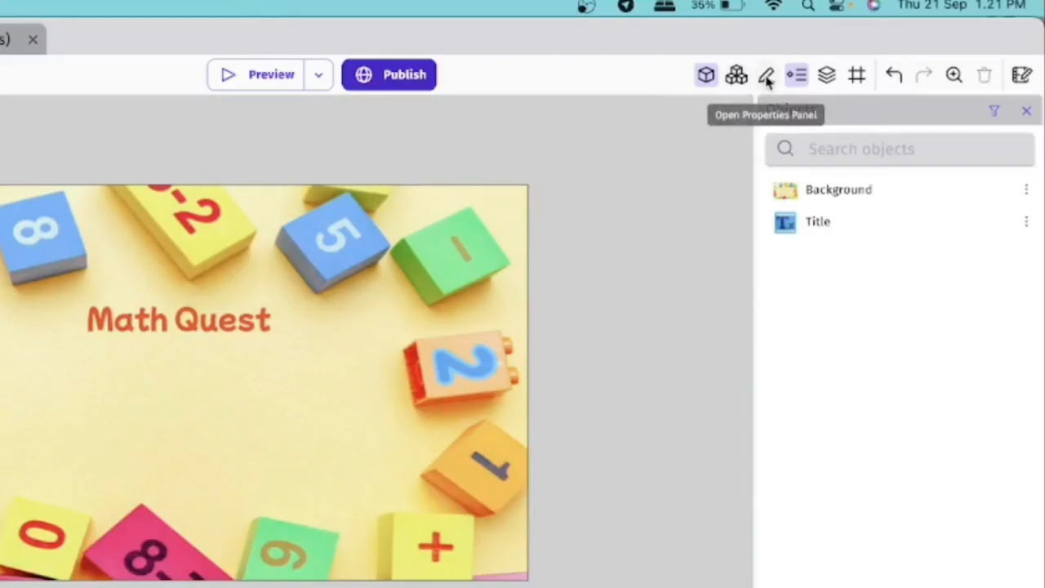
Show the instance properties and lock the Background instance's position and angle in the editor
left_click(767, 76)
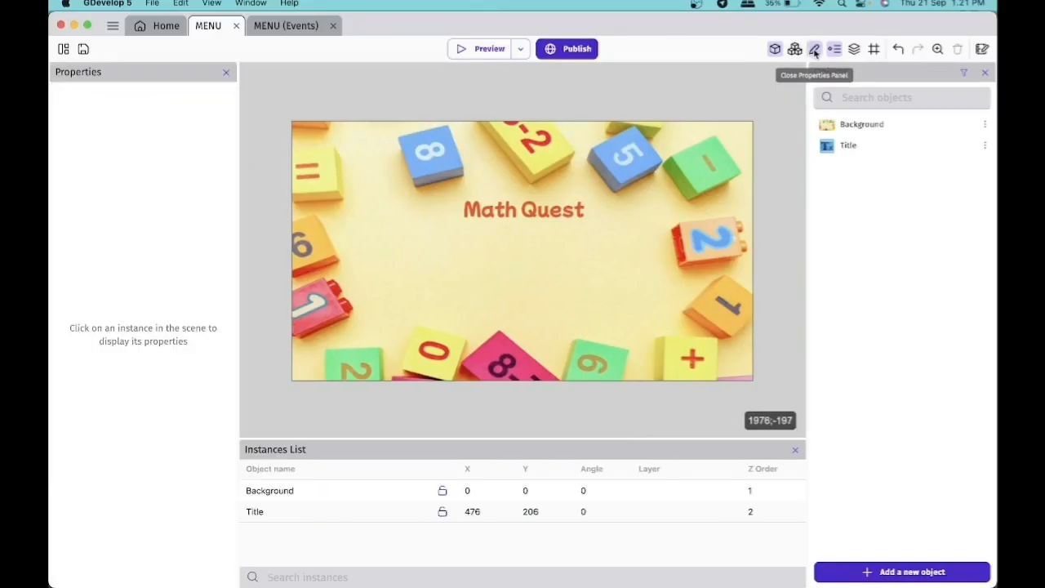
left_click(841, 125)
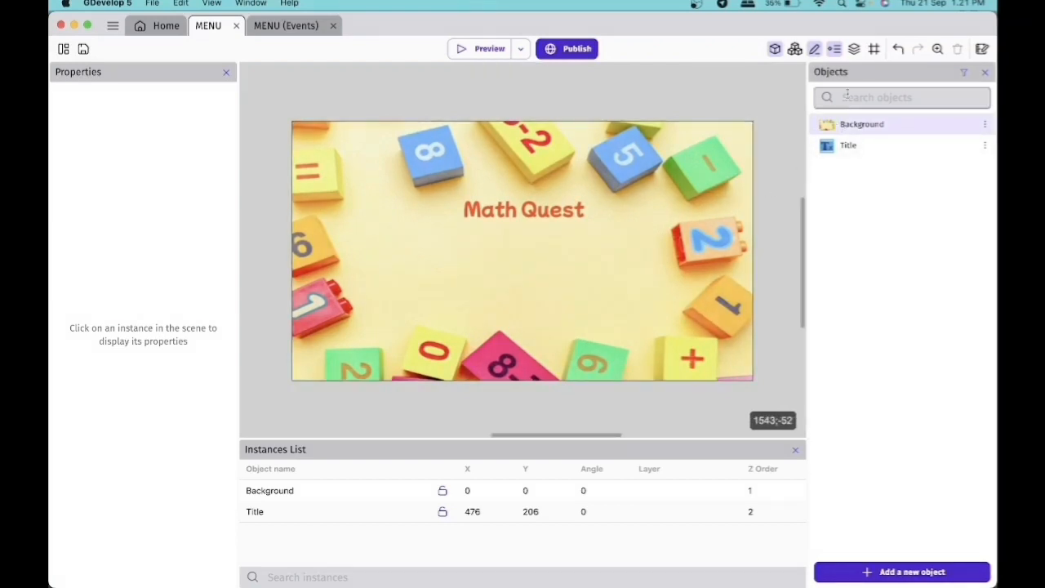
left_click(702, 181)
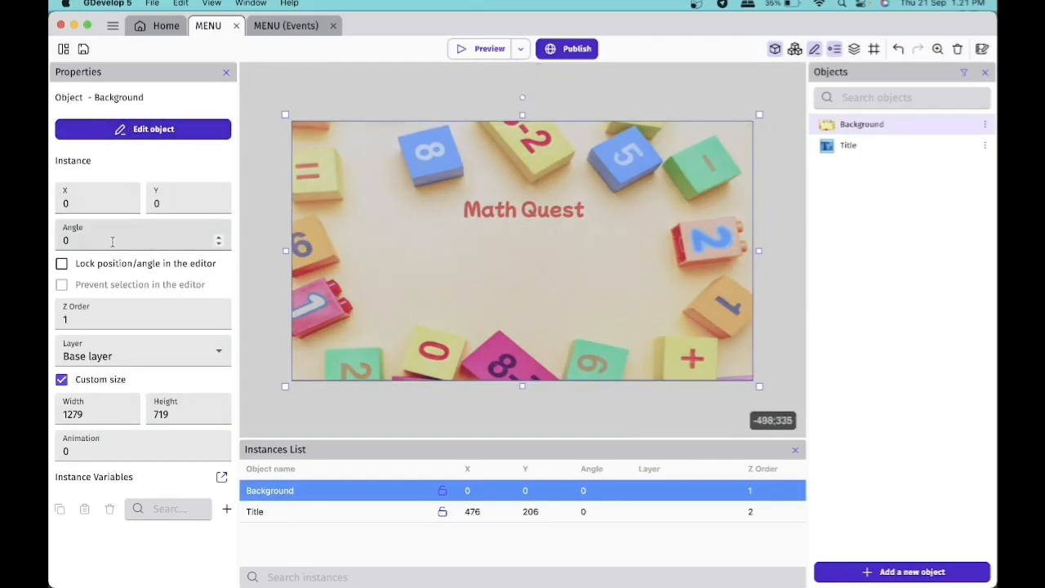
left_click(62, 263)
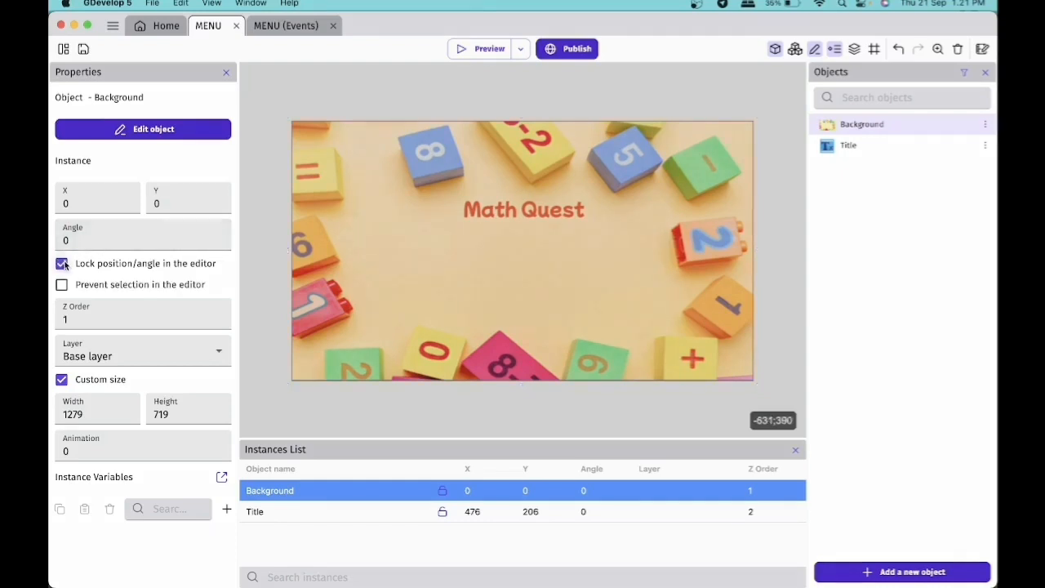
left_click(63, 264)
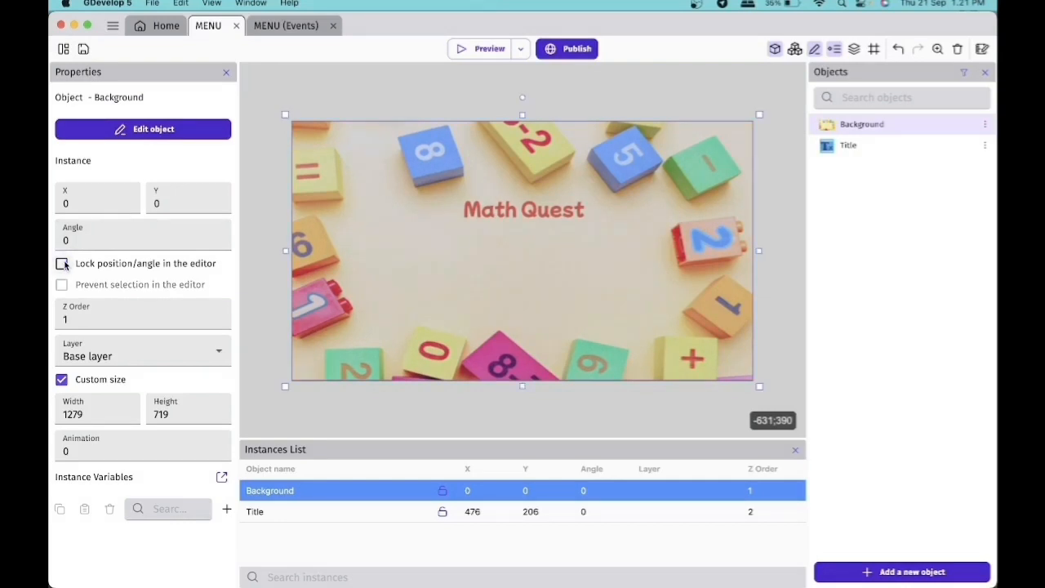
left_click(65, 264)
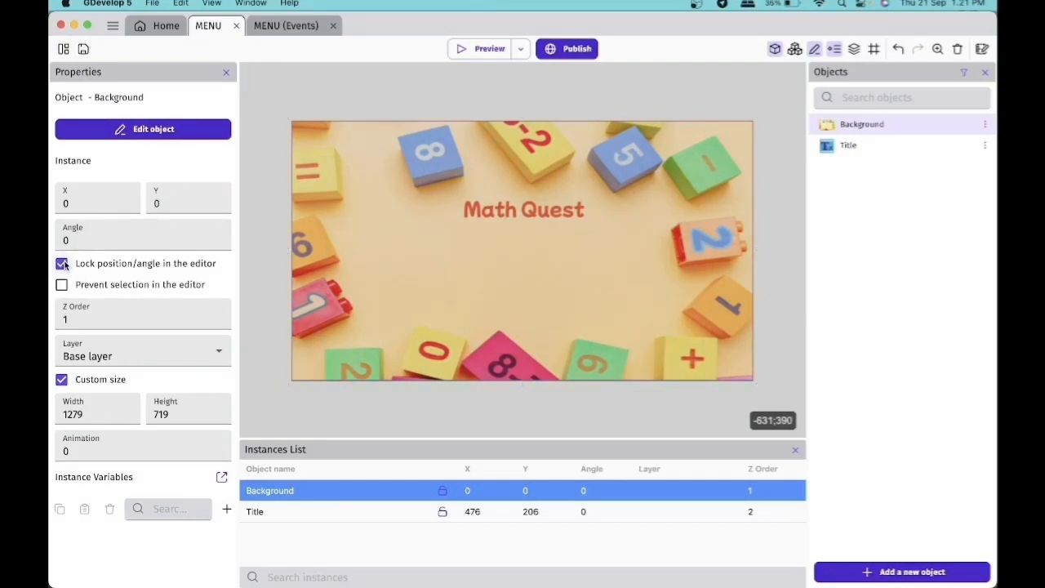
Try a Z order of 3 on the Background instance and return it to 1
left_click(70, 319)
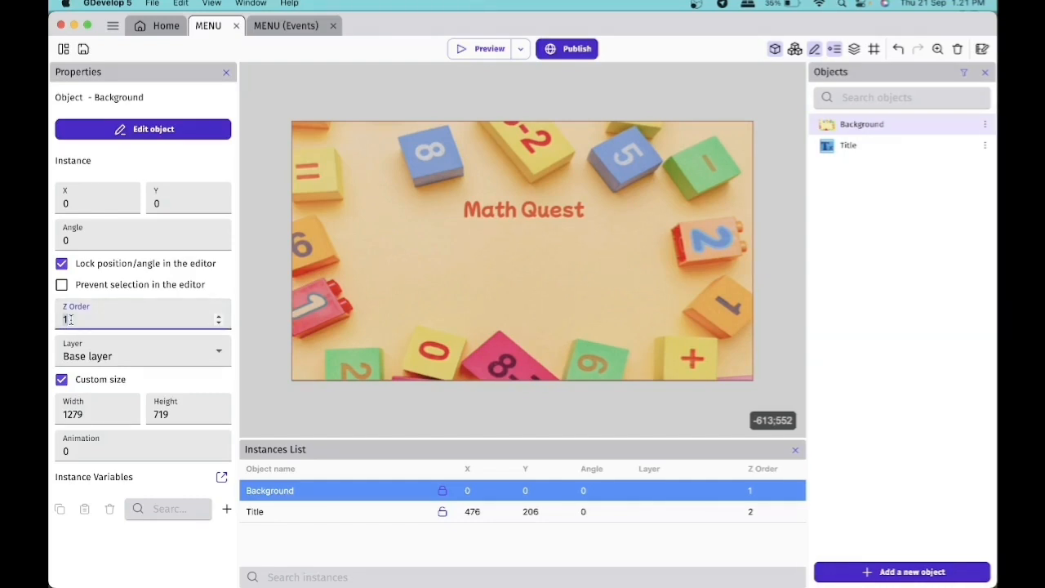
type("3")
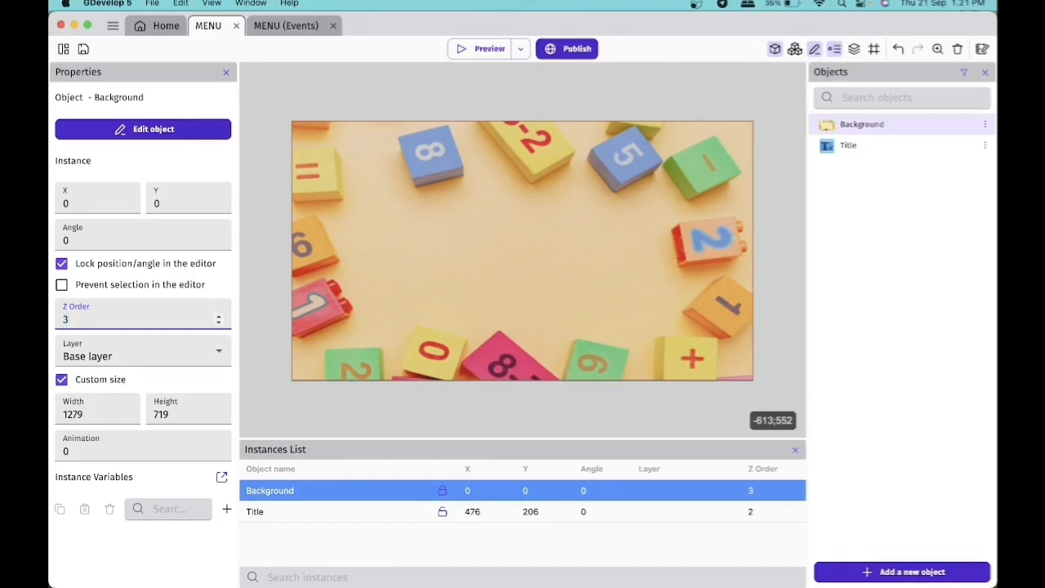
key("BackSpace")
type("1")
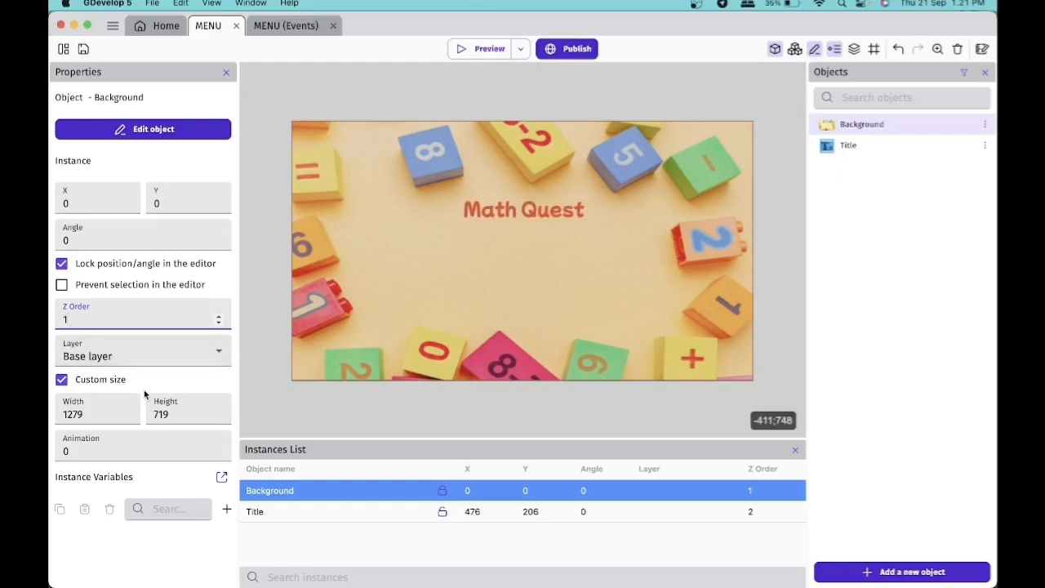
Lock the Title instance's position and angle in the editor, then deselect it and hide the instance properties
left_click(872, 144)
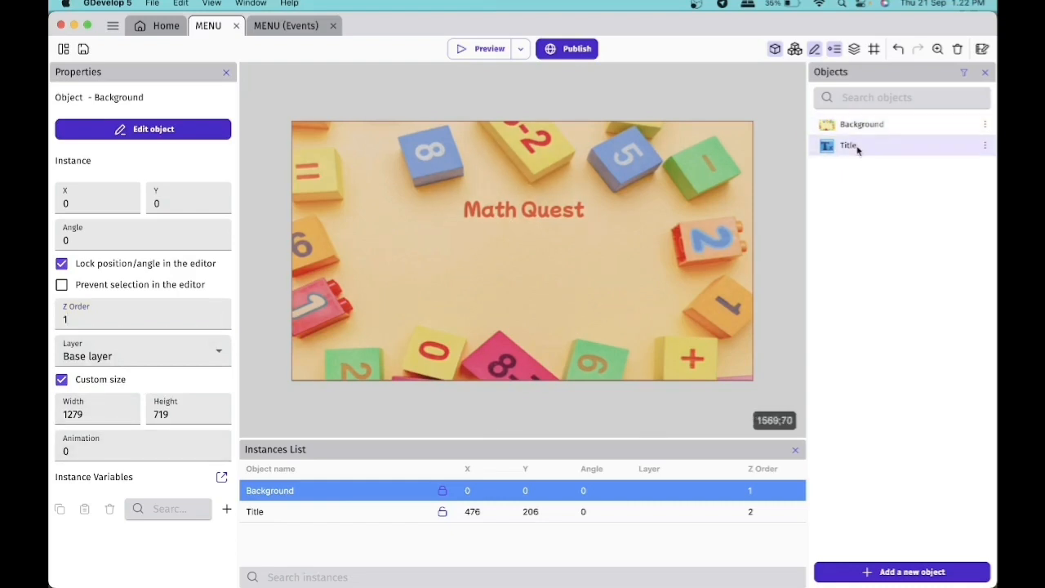
left_click(539, 213)
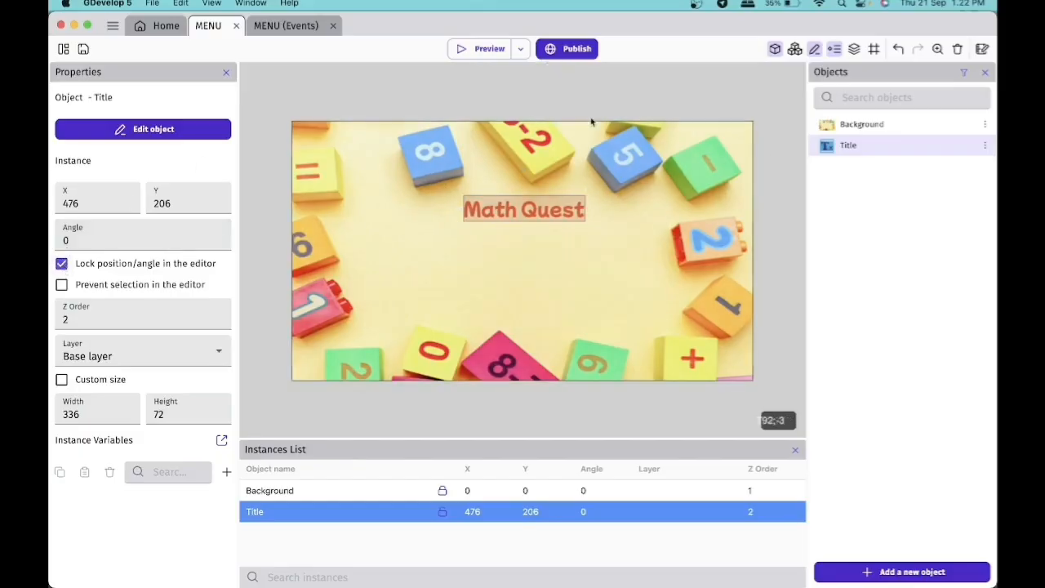
left_click(778, 218)
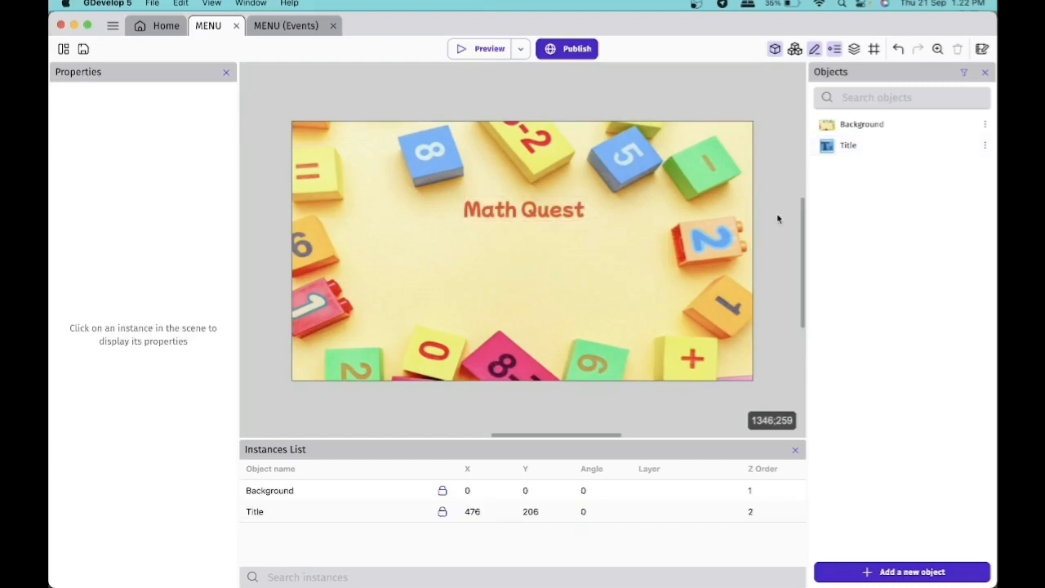
left_click(226, 72)
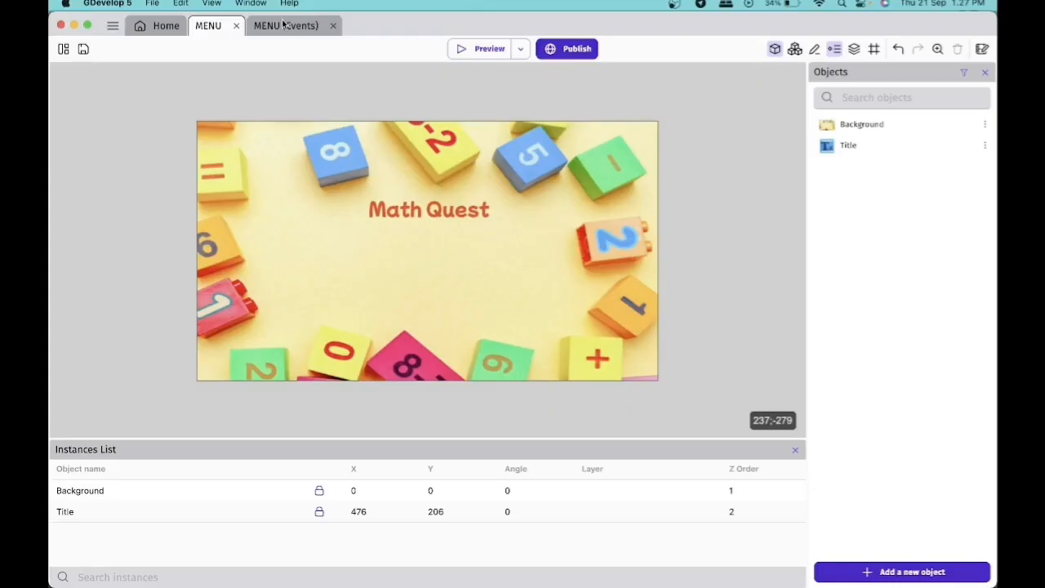
Add the first event to the MENU scene's events with the condition At the beginning of the scene
left_click(371, 37)
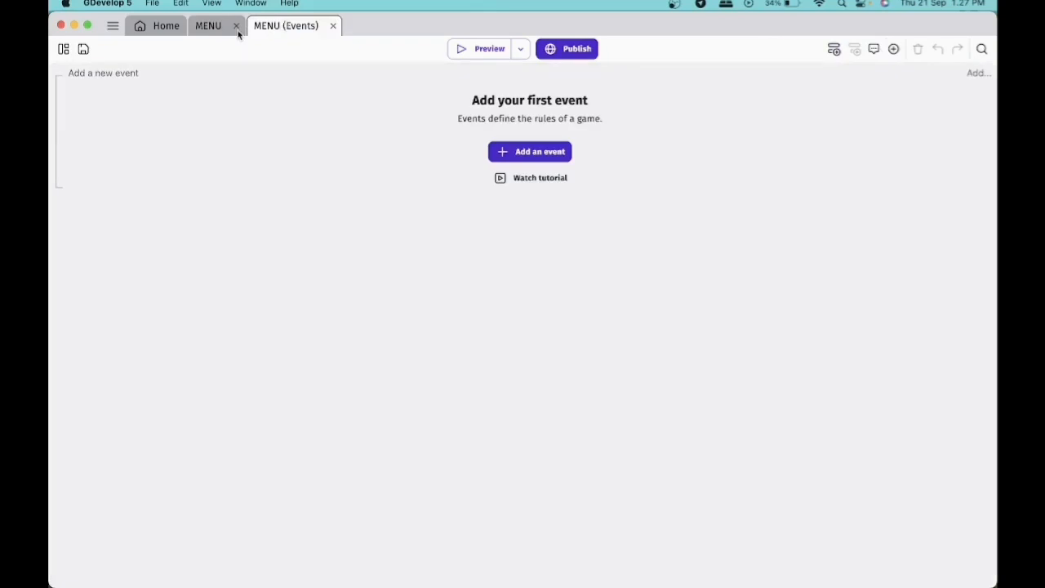
left_click(549, 160)
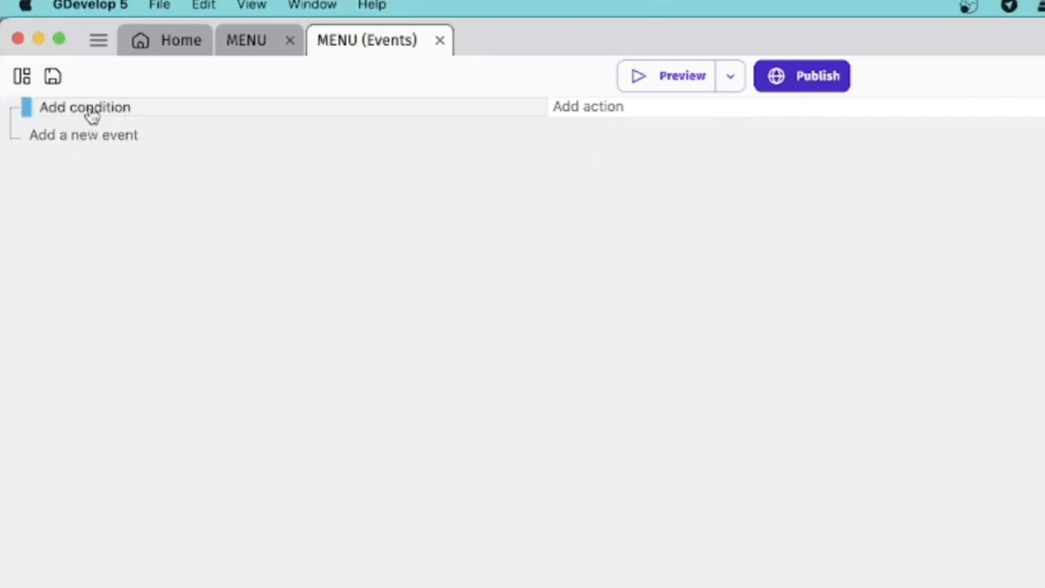
left_click(91, 115)
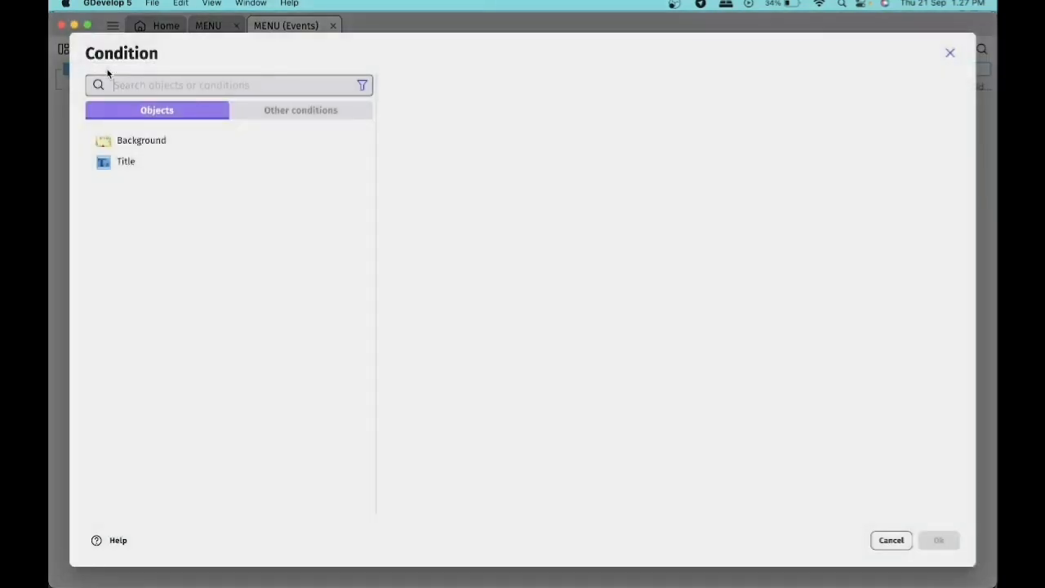
type("beg")
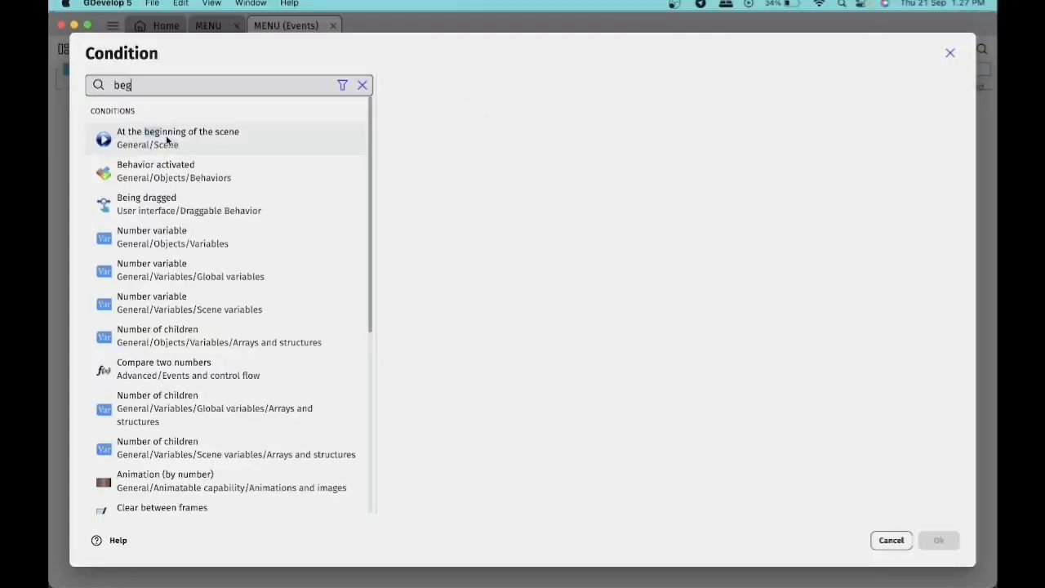
left_click(166, 141)
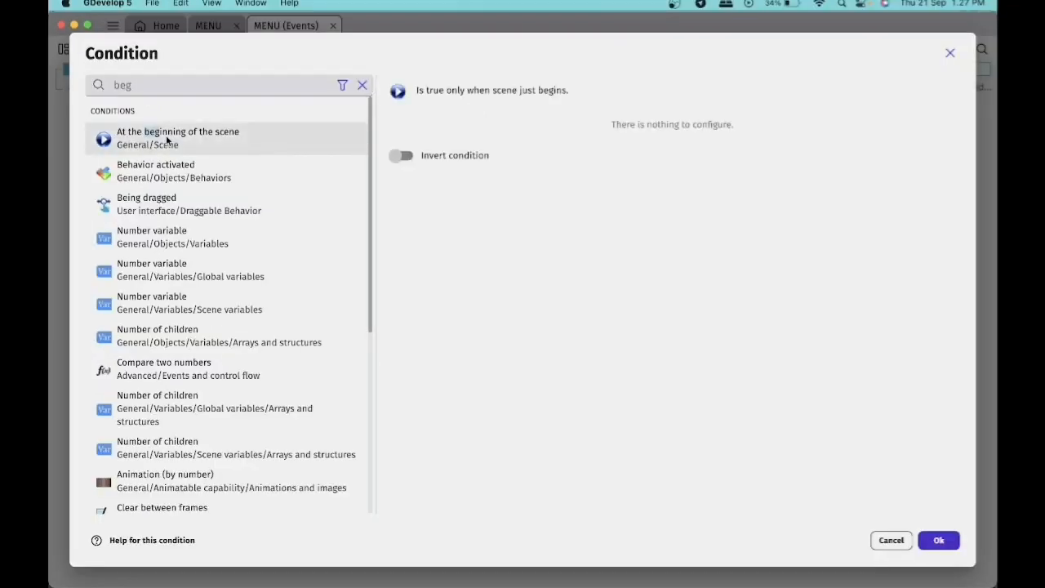
left_click(935, 540)
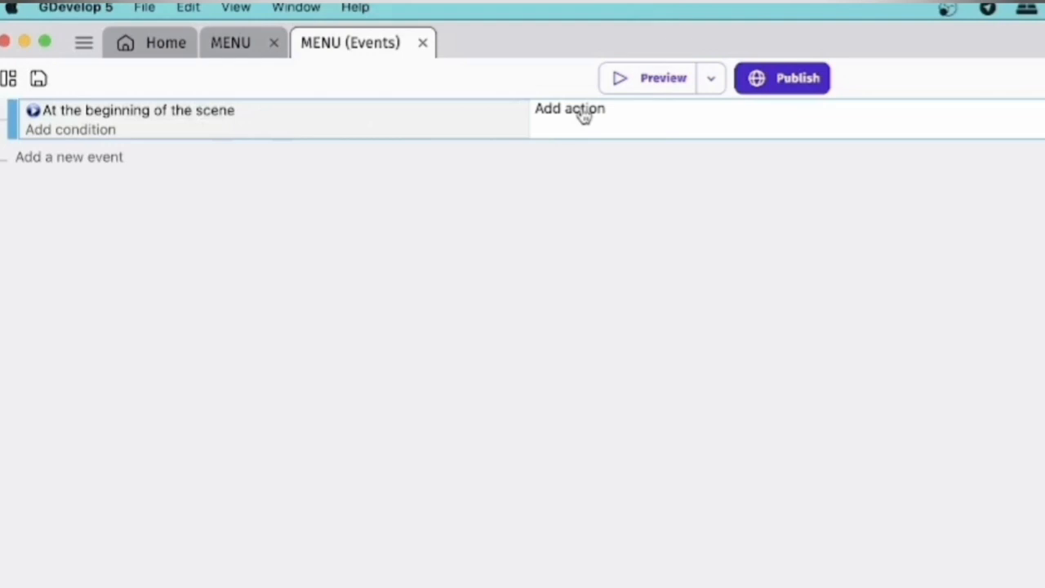
Start a new action for the beginning-of-scene event and choose Play a sound
left_click(584, 114)
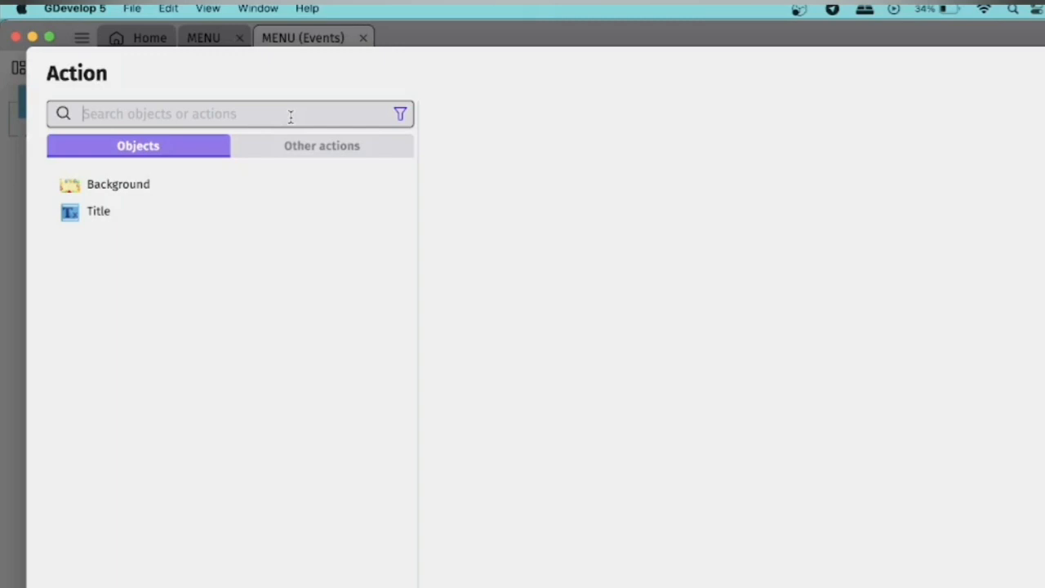
type("sound")
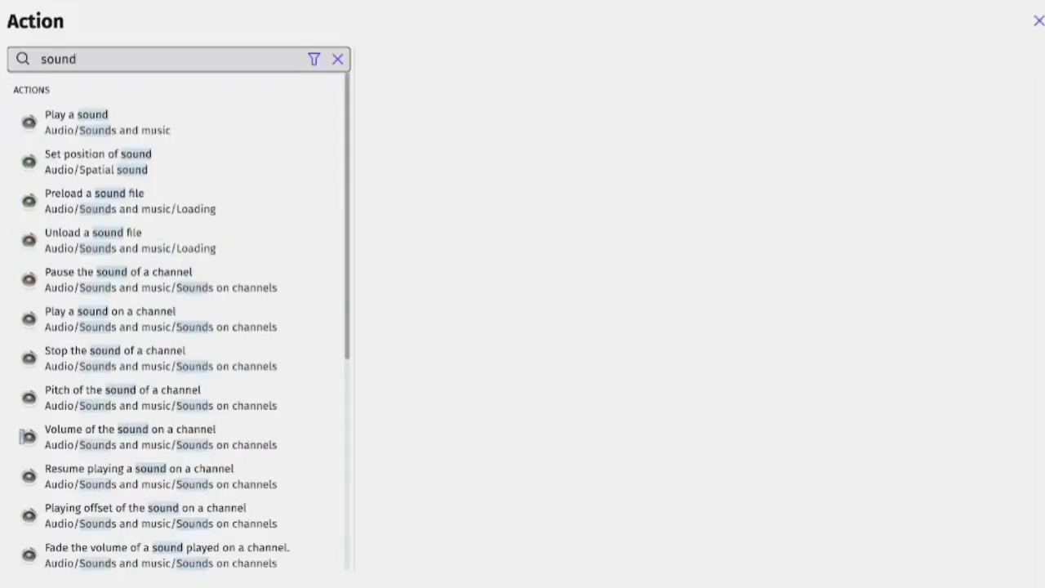
left_click(105, 131)
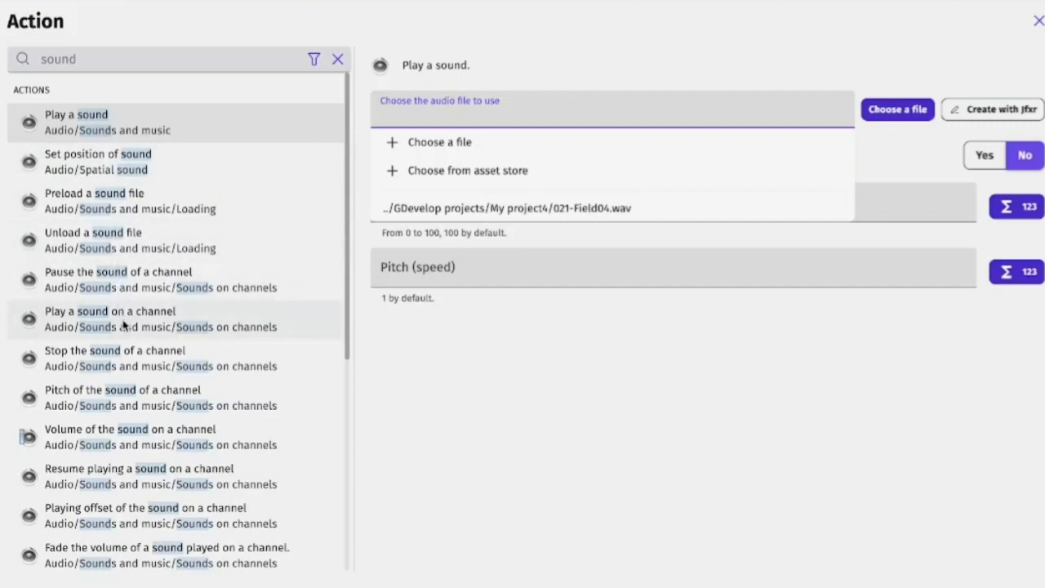
Examine the parameters of Play a sound on a channel, Play a music file and Play a music file on a channel
left_click(624, 92)
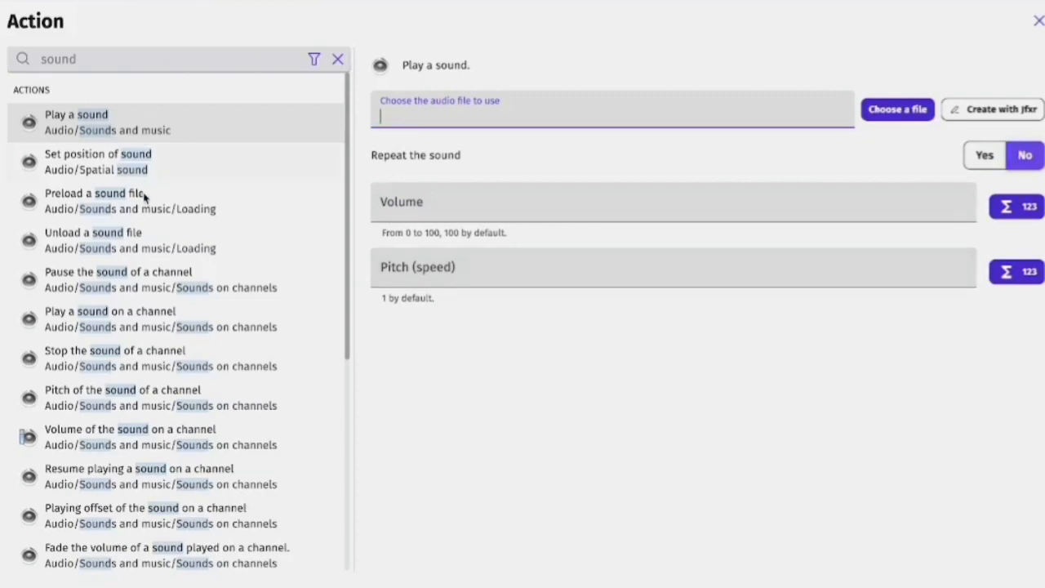
left_click(140, 325)
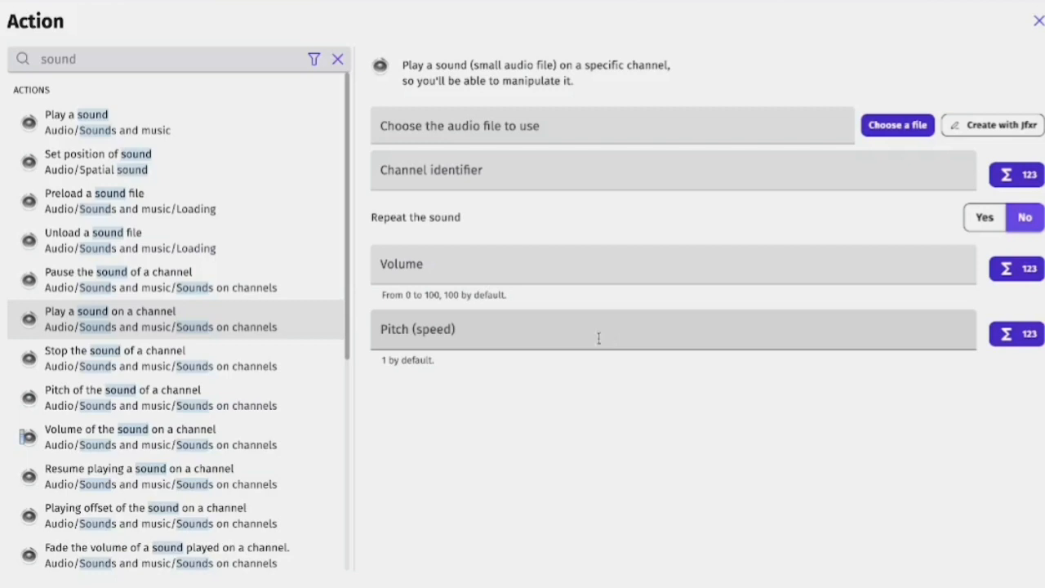
left_click(255, 55)
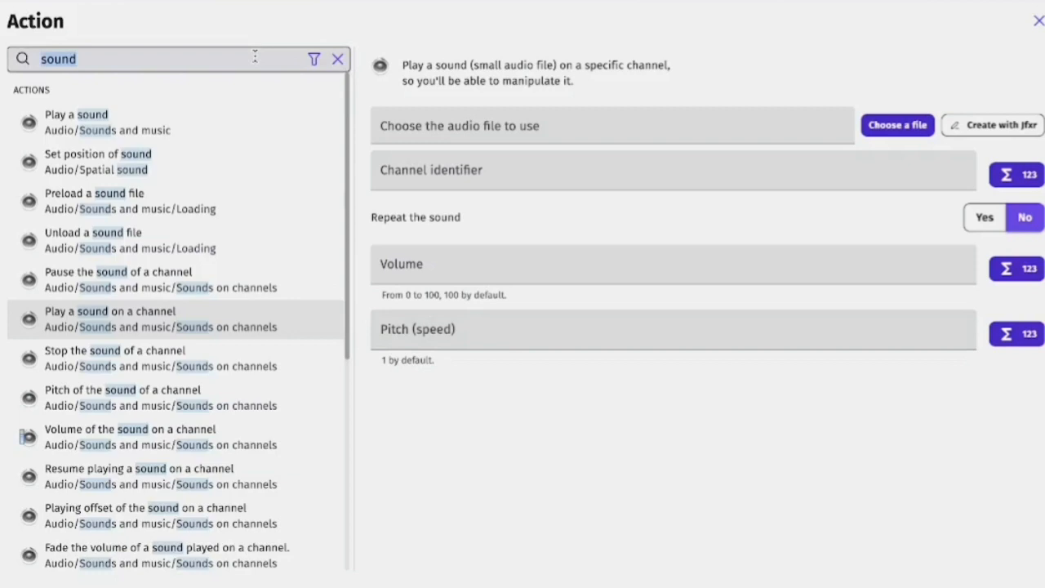
type("music")
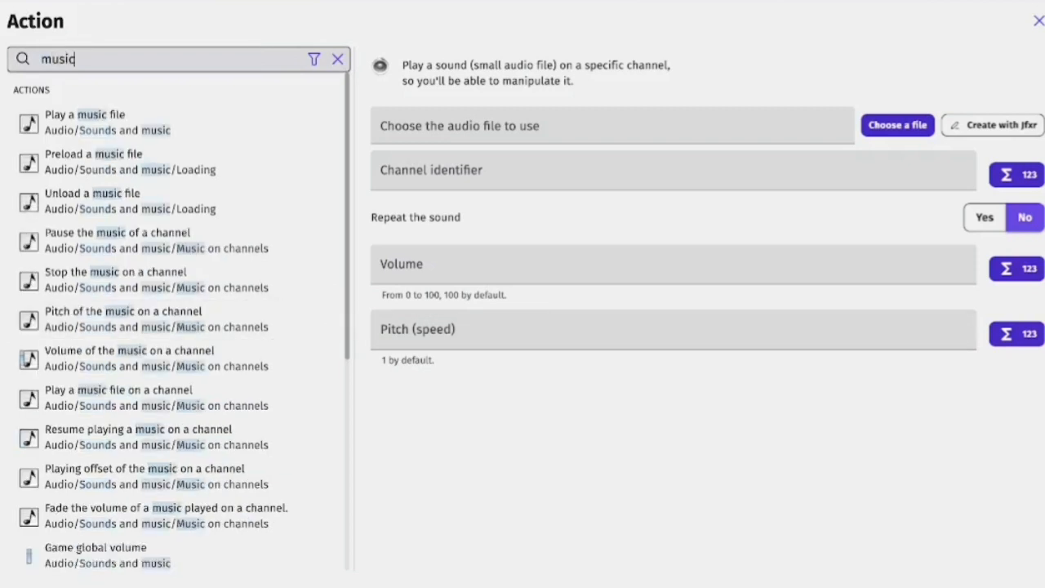
left_click(116, 133)
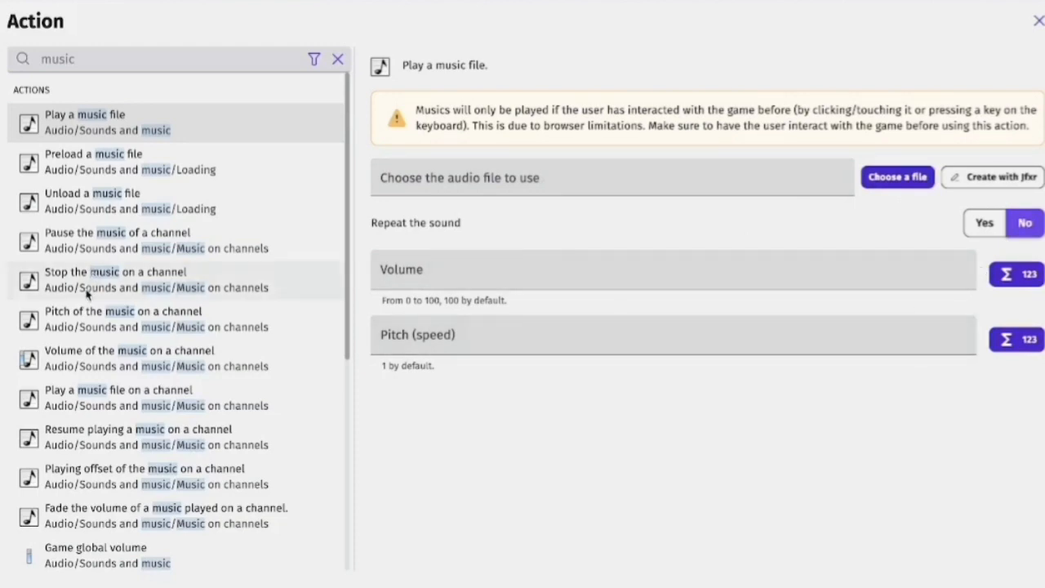
left_click(98, 400)
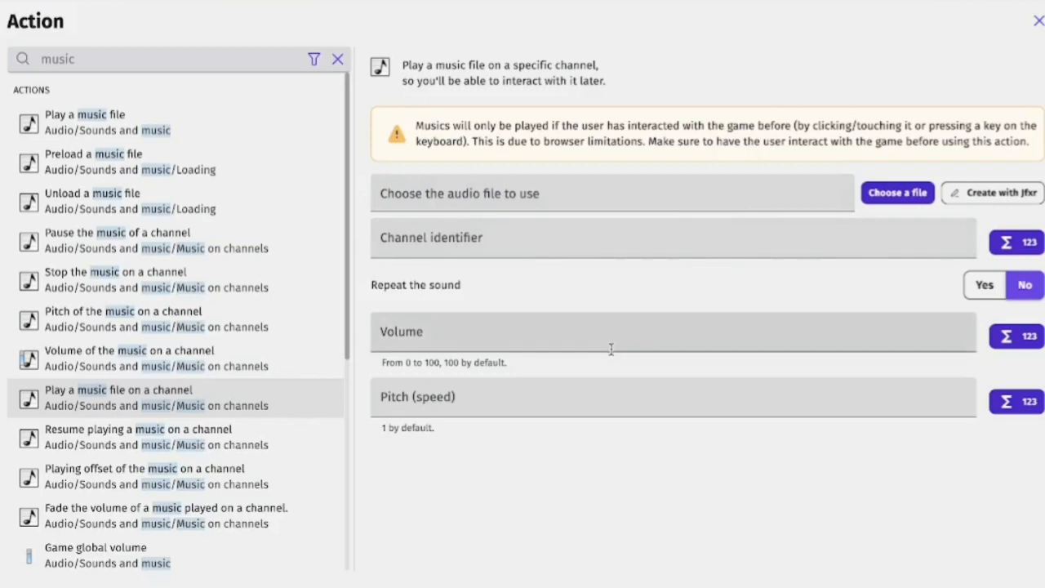
Choose Play a sound as the beginning-of-scene action and load 021-Field04.wav from the My project4 folder
double_click(57, 59)
type("sound")
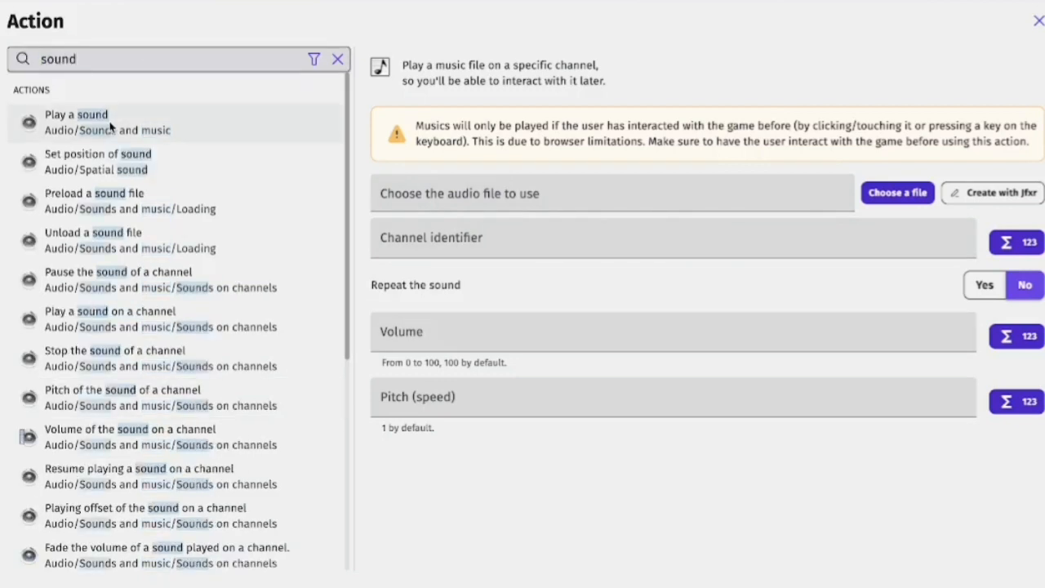
left_click(111, 125)
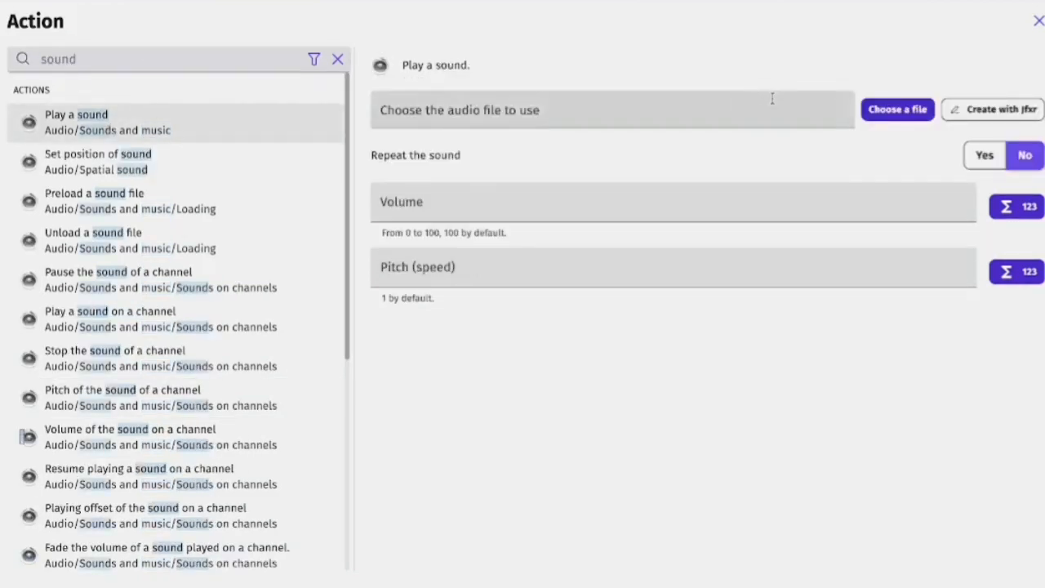
left_click(897, 111)
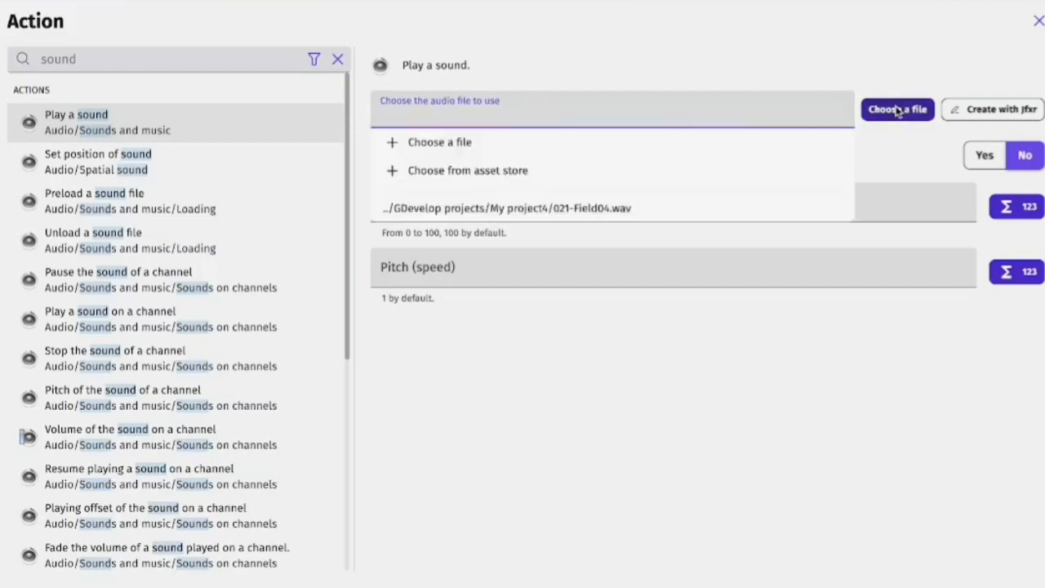
left_click(499, 147)
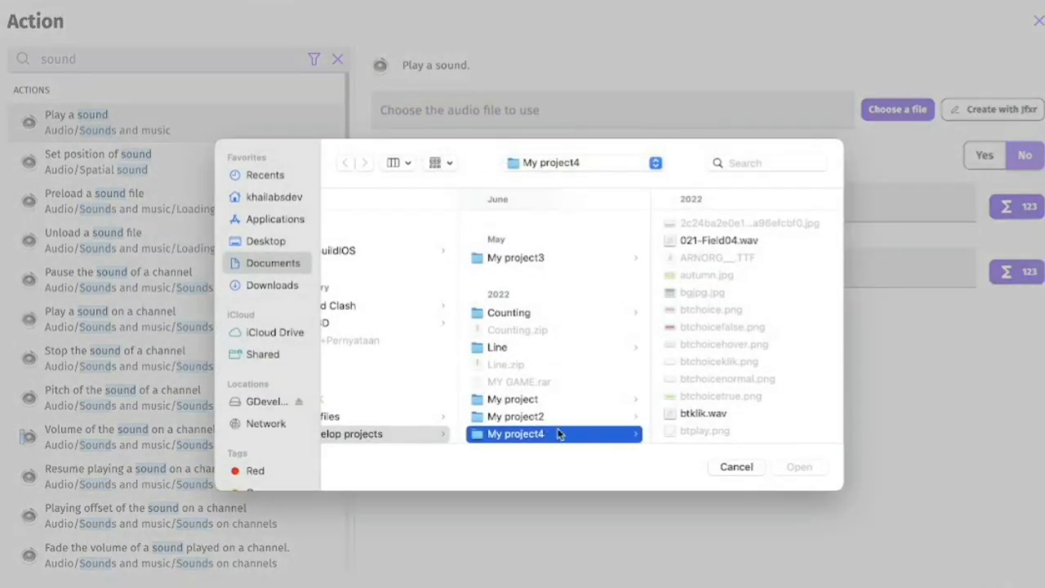
left_click(750, 240)
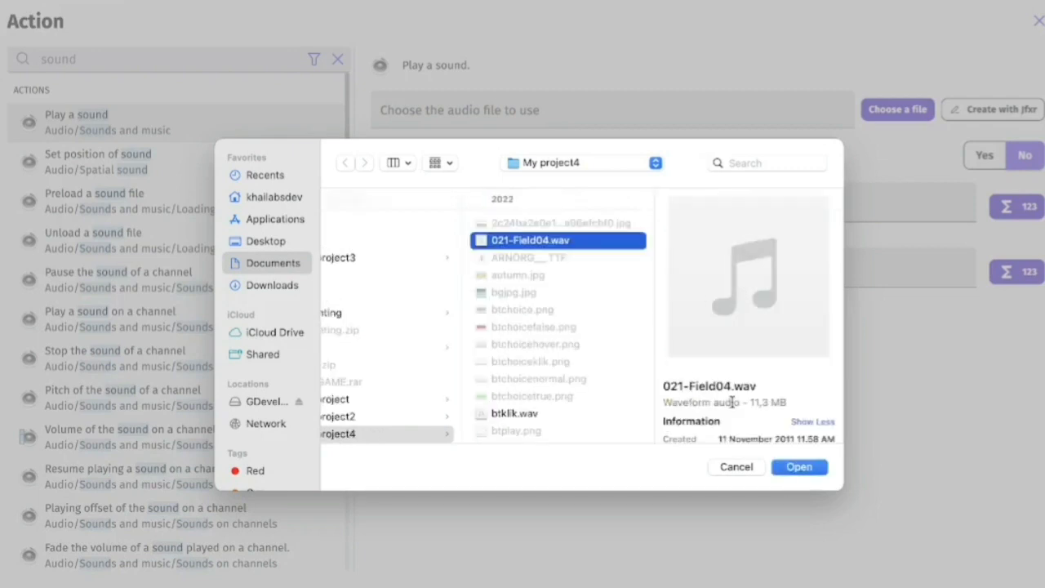
left_click(808, 474)
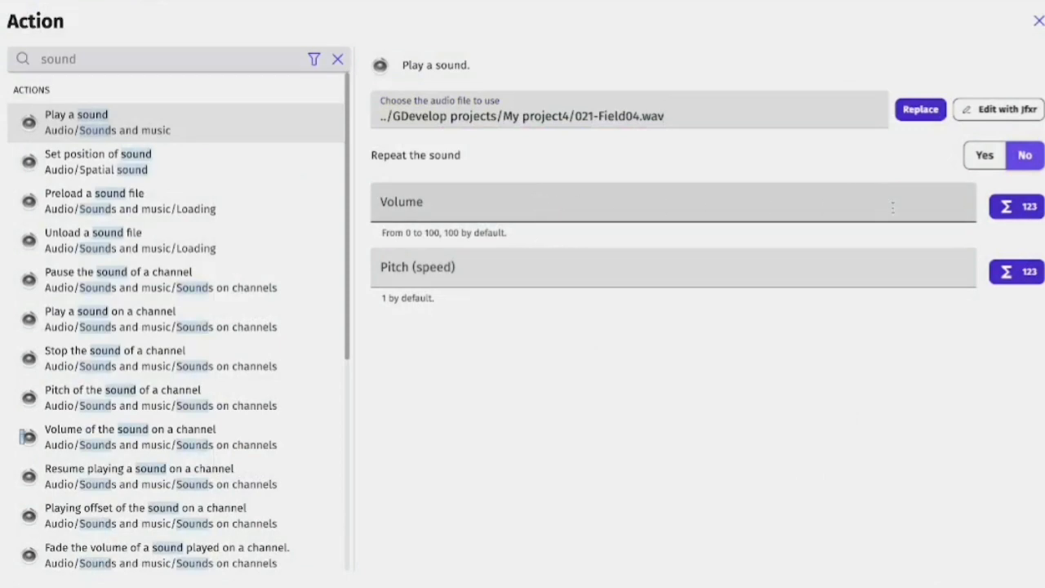
Set the sound to repeat, confirm the action, and preview the MENU scene
left_click(985, 160)
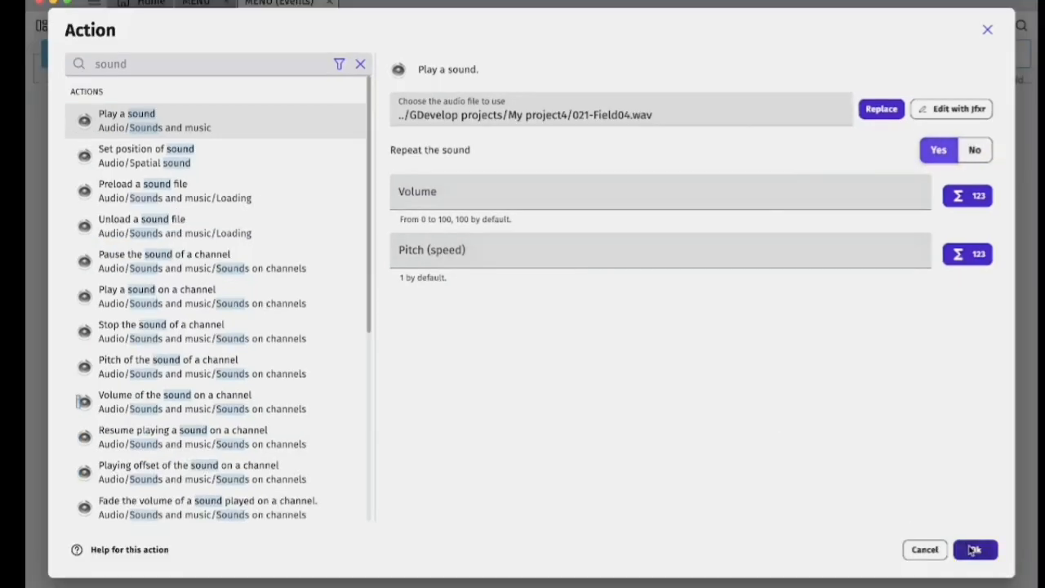
left_click(972, 548)
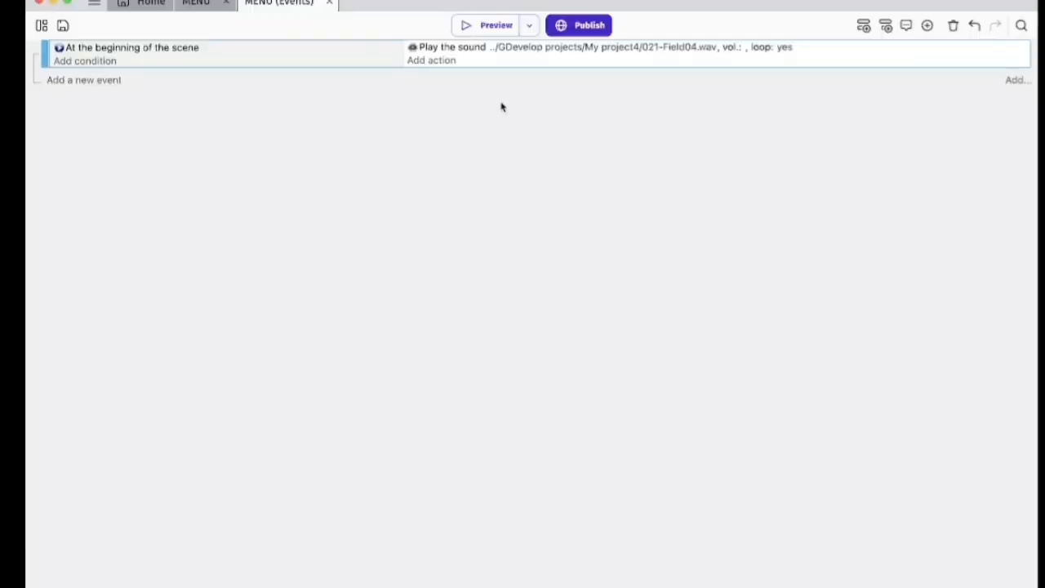
left_click(486, 27)
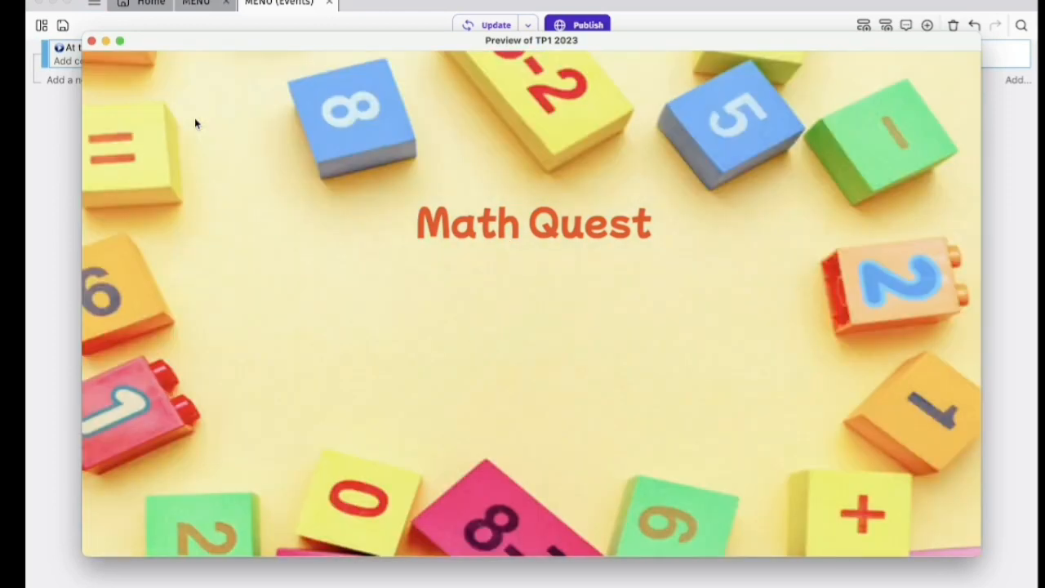
left_click(92, 41)
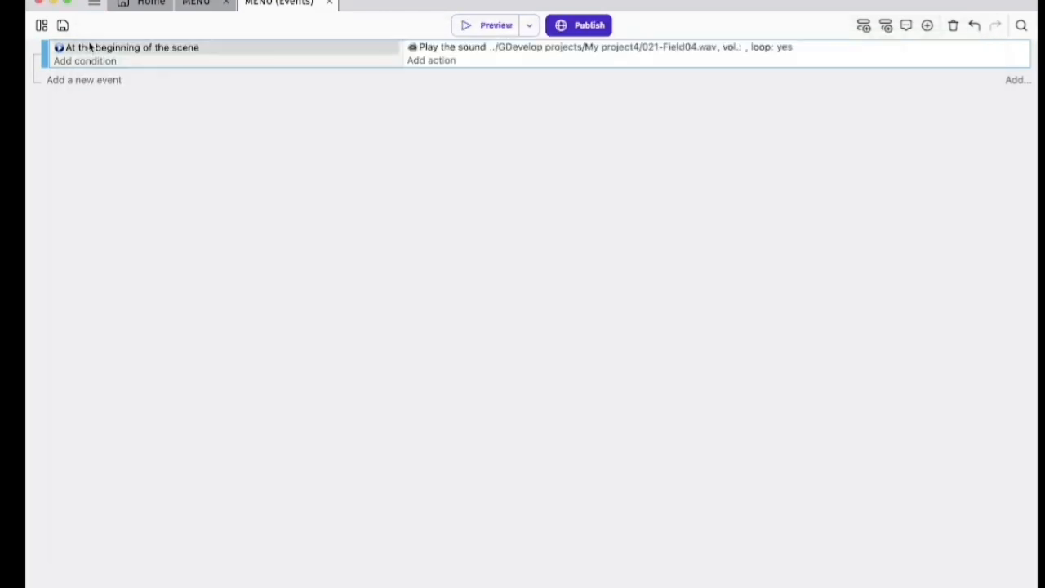
Change the beginning-of-scene action from Play a sound to Play a music file and preview the scene
left_click(472, 49)
double_click(472, 50)
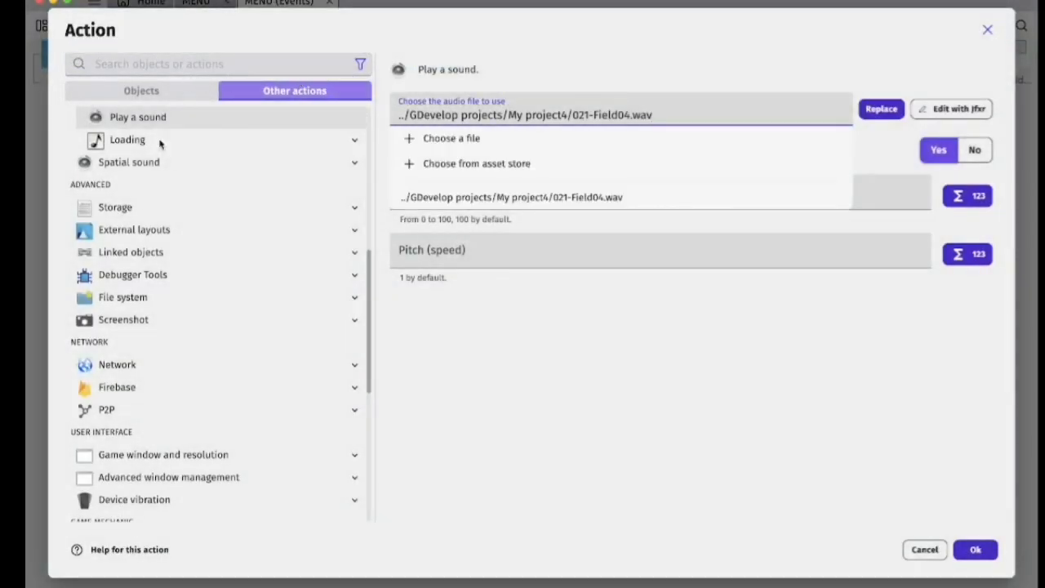
scroll(201, 178, "up", 2)
scroll(201, 178, "up", 1)
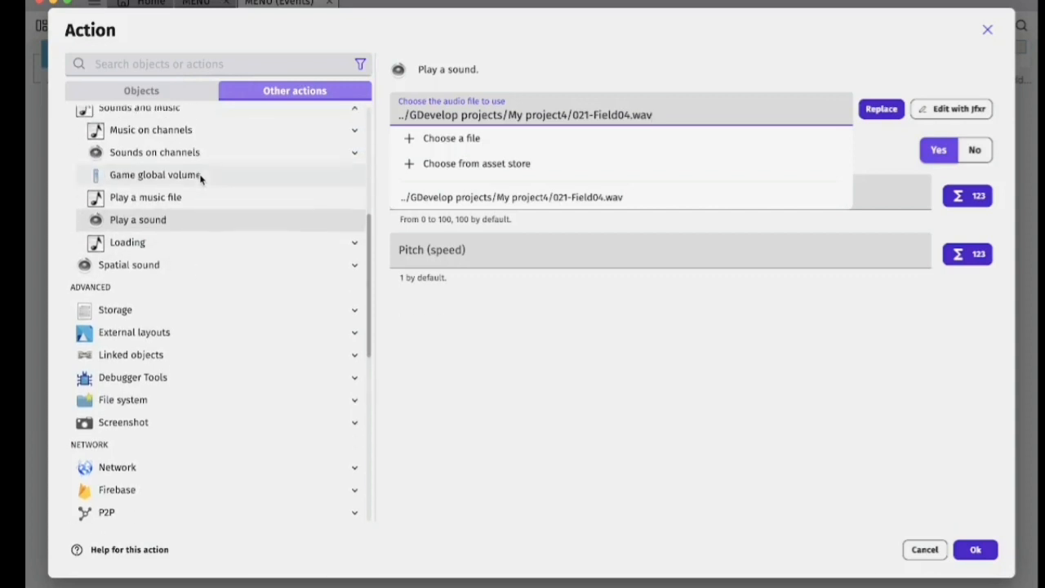
left_click(185, 226)
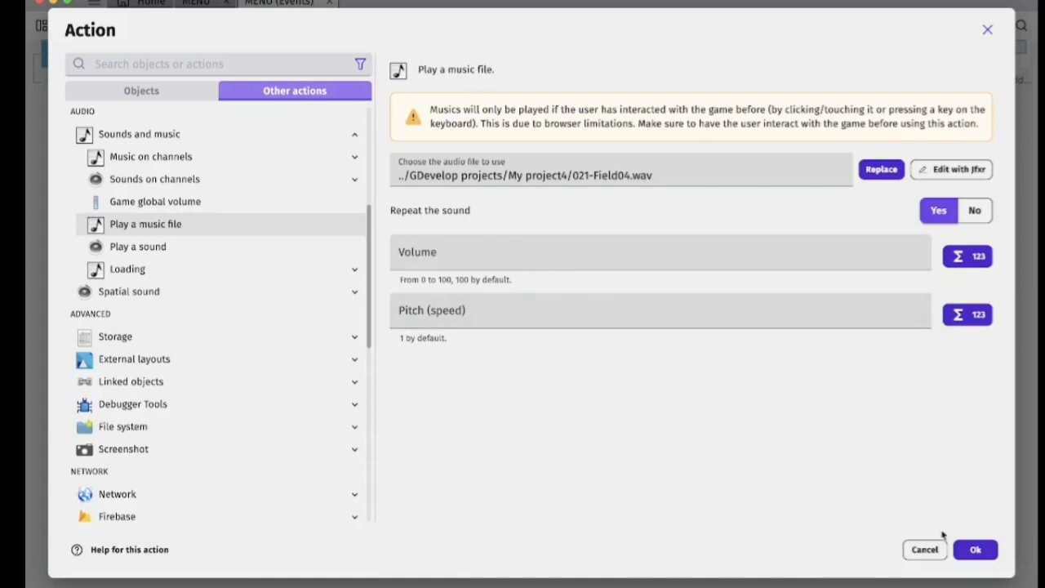
left_click(971, 549)
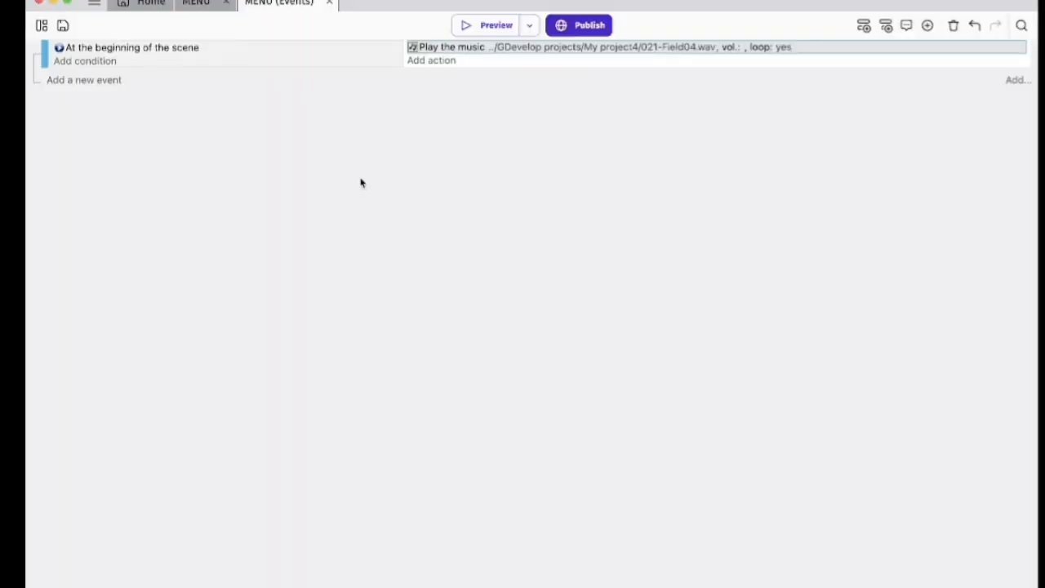
left_click(482, 25)
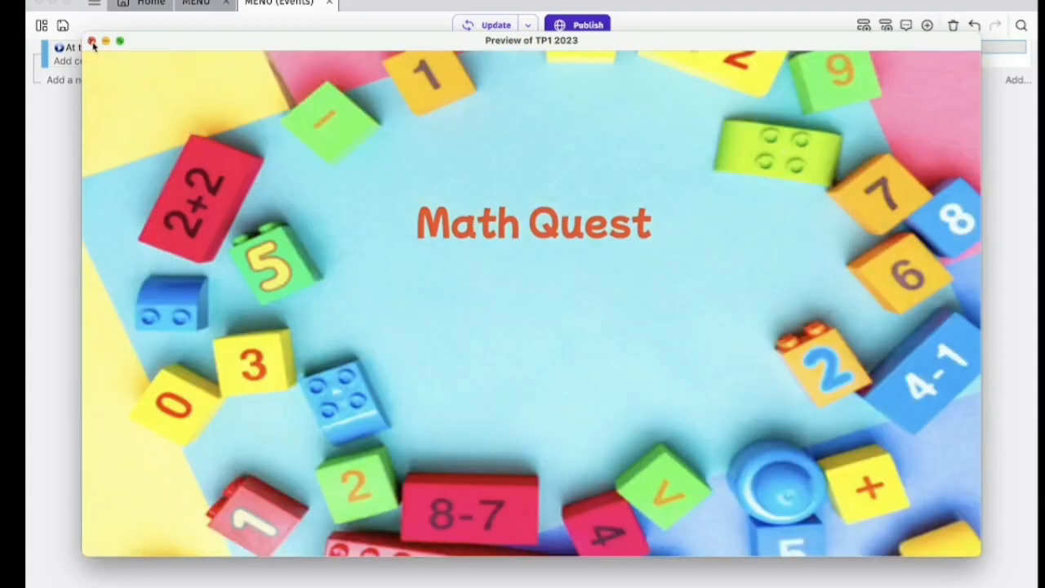
left_click(92, 41)
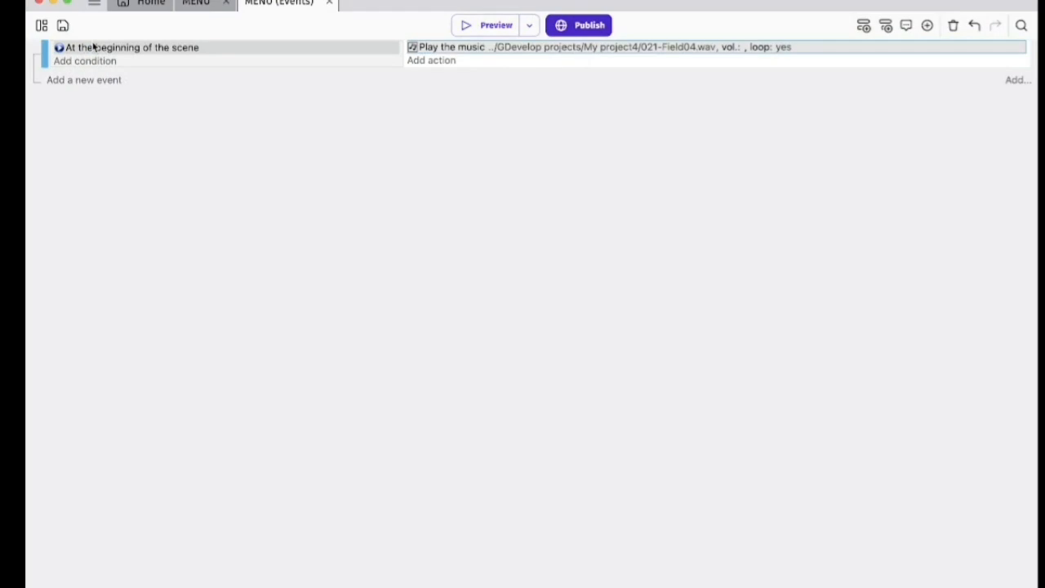
Change the beginning-of-scene action to Play a sound on a channel with channel identifier 1, and preview the scene
double_click(467, 49)
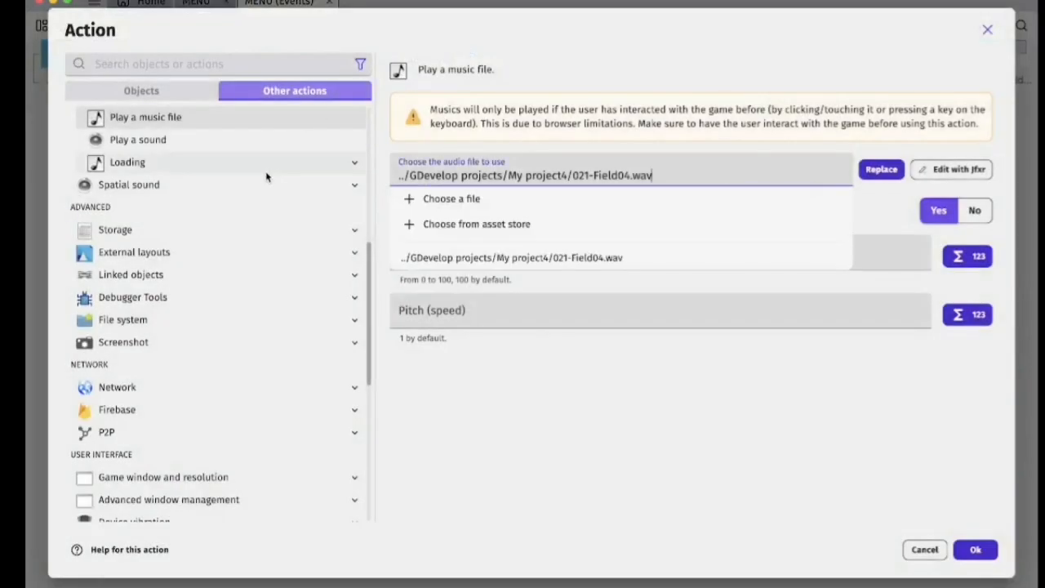
scroll(252, 235, "up", 1)
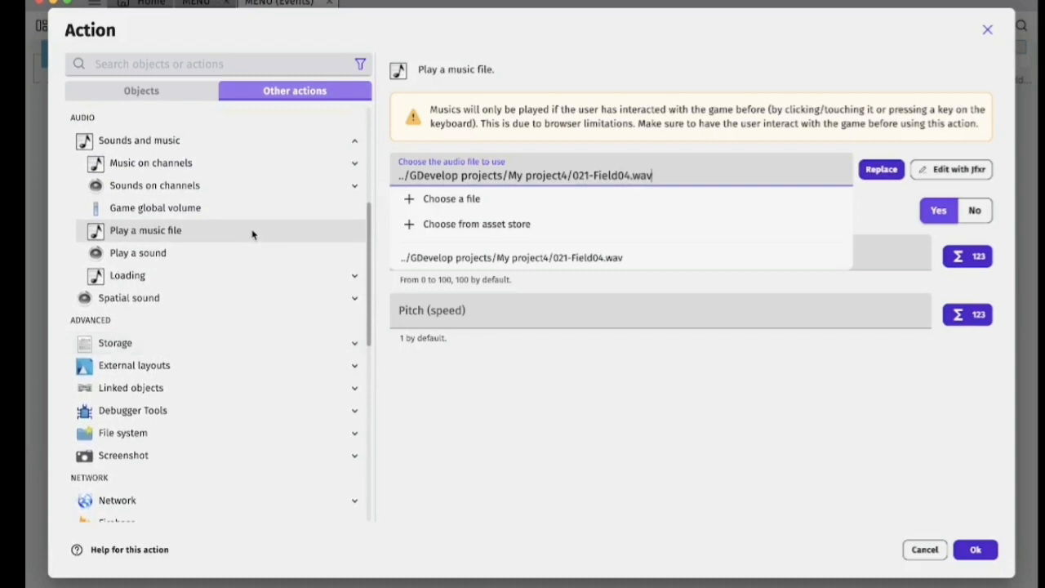
scroll(251, 234, "up", 1)
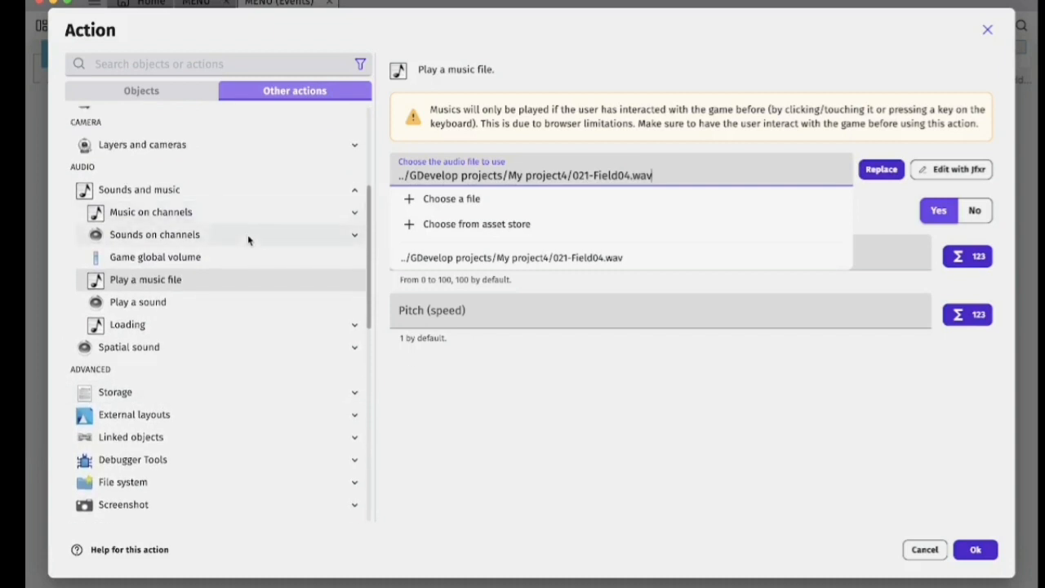
left_click(341, 234)
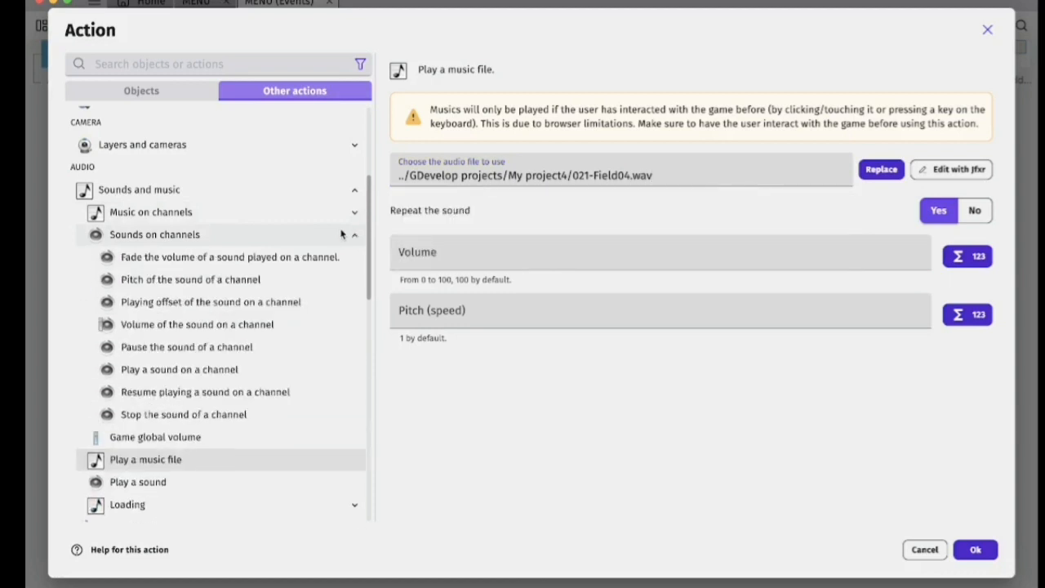
left_click(174, 371)
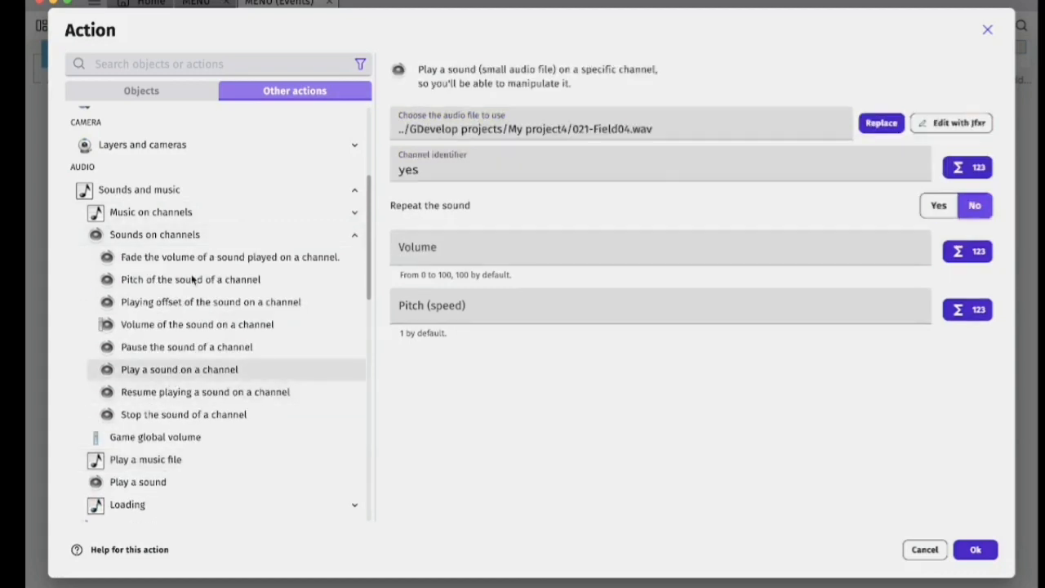
left_click(460, 169)
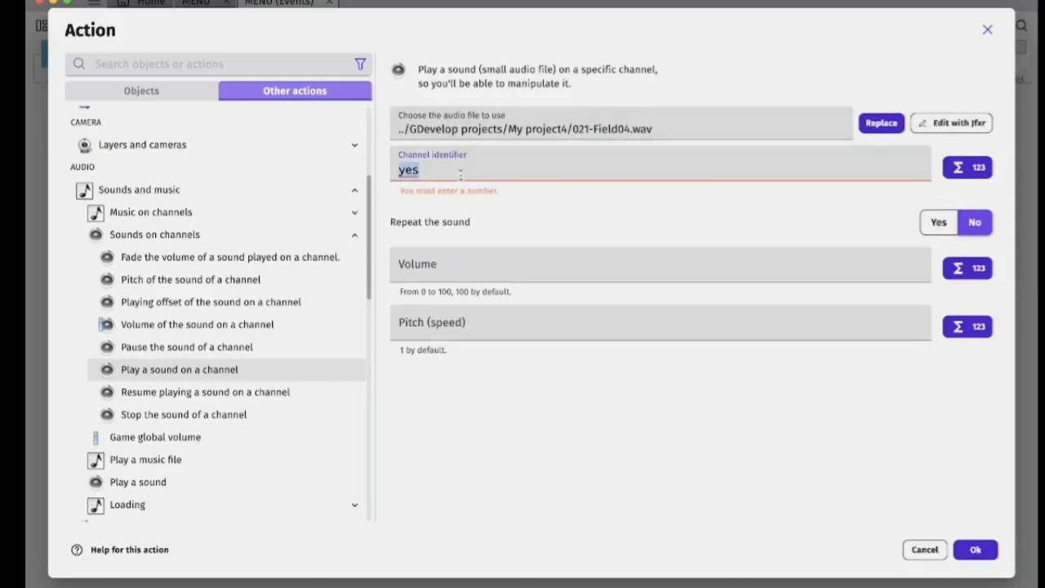
type("1")
left_click(544, 372)
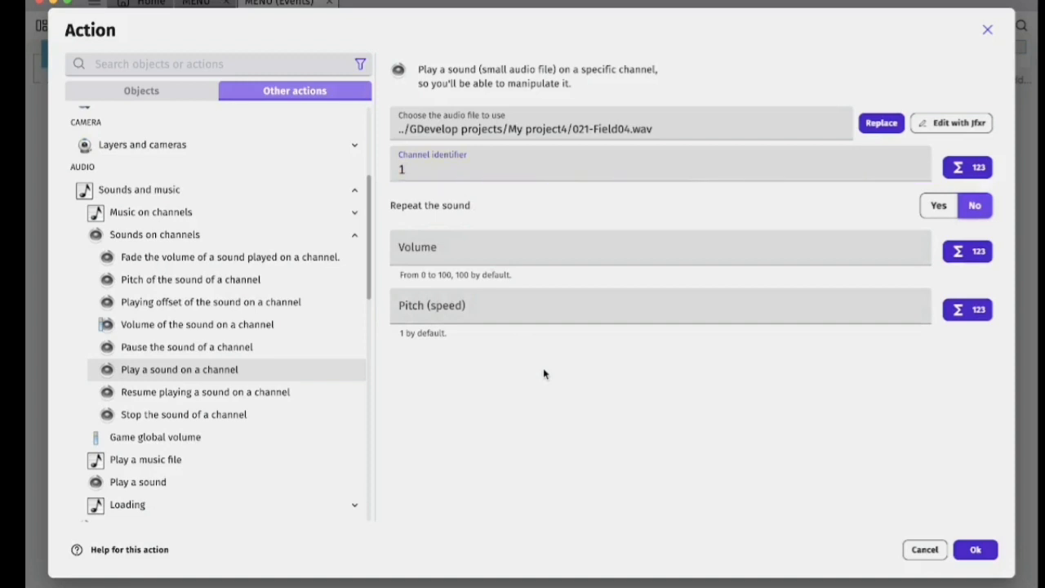
left_click(977, 551)
left_click(494, 25)
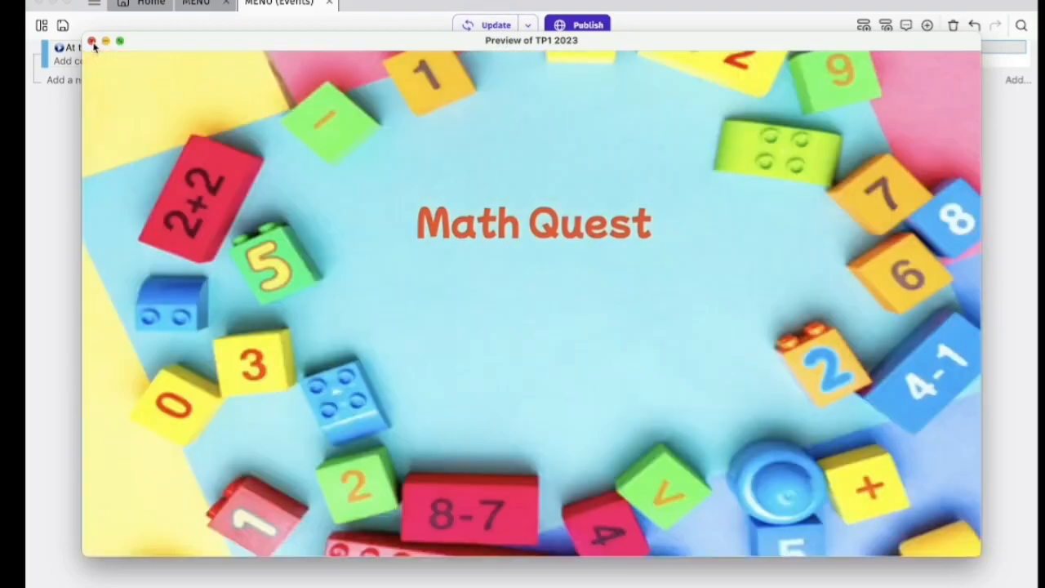
left_click(92, 41)
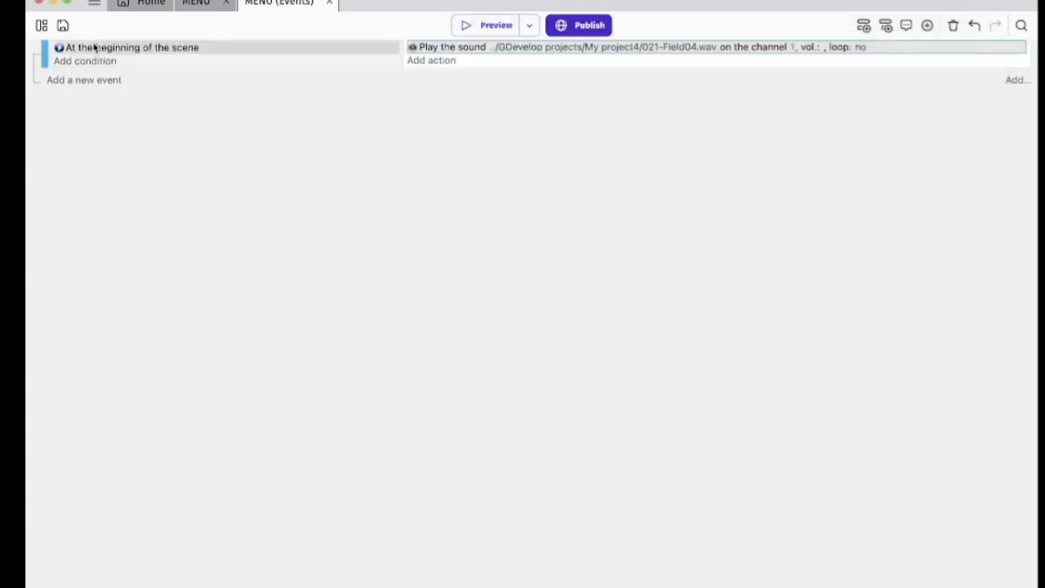
Change the beginning-of-scene action to Play a music file on a channel and preview the scene
double_click(462, 49)
scroll(249, 122, "up", 1)
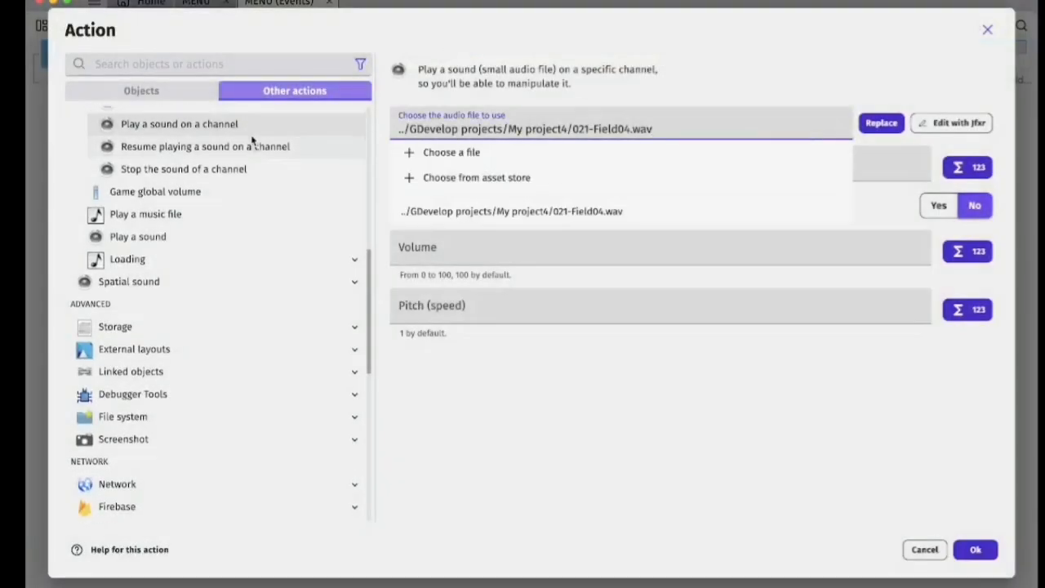
scroll(251, 140, "up", 8)
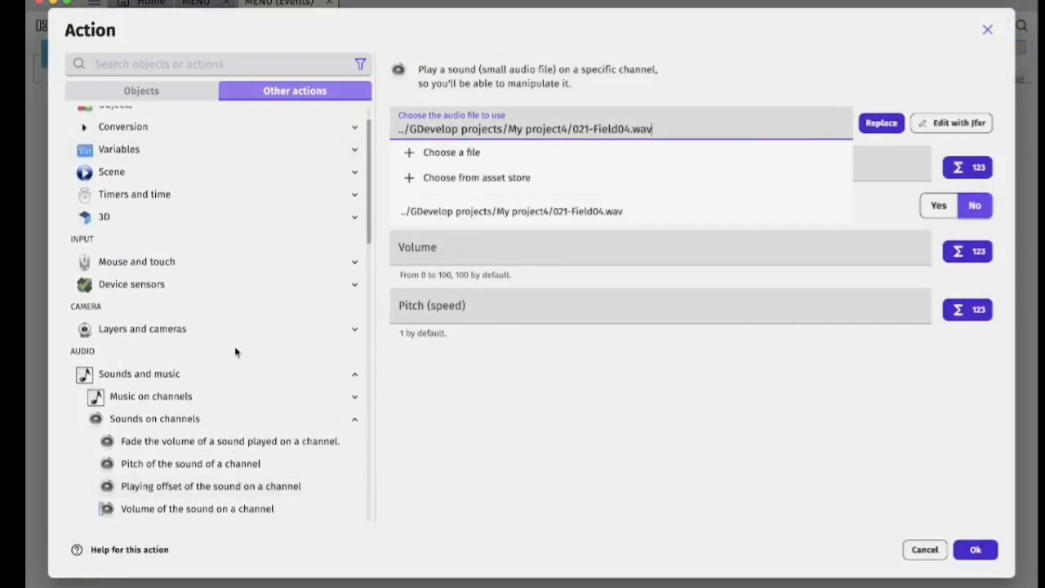
left_click(343, 395)
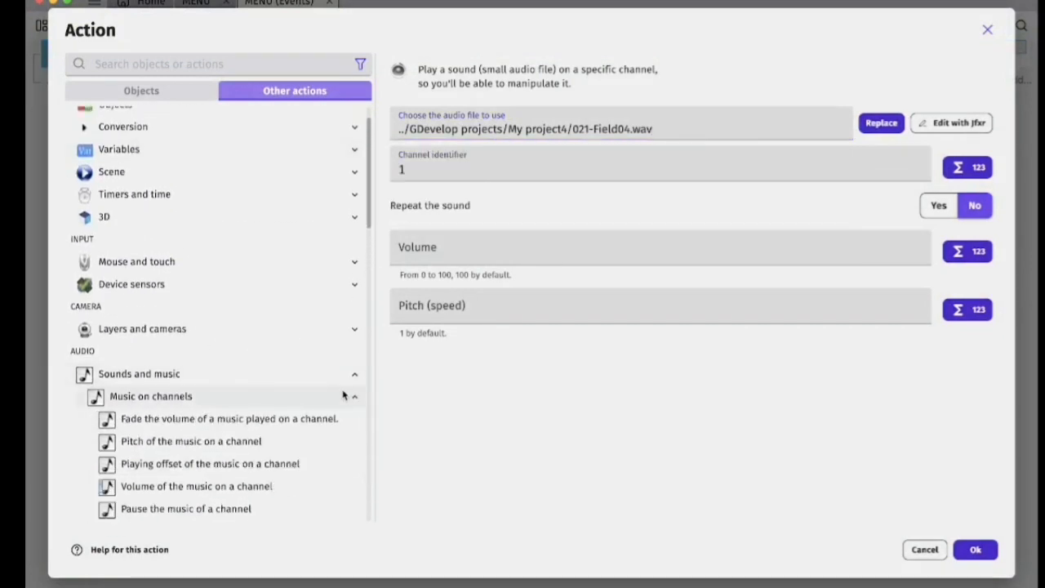
scroll(321, 390, "down", 4)
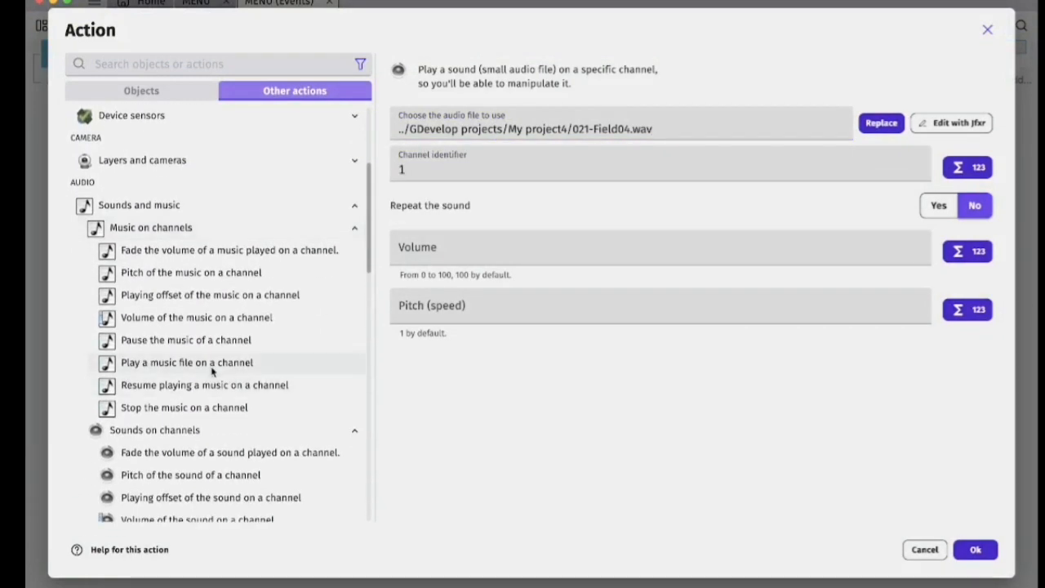
left_click(212, 367)
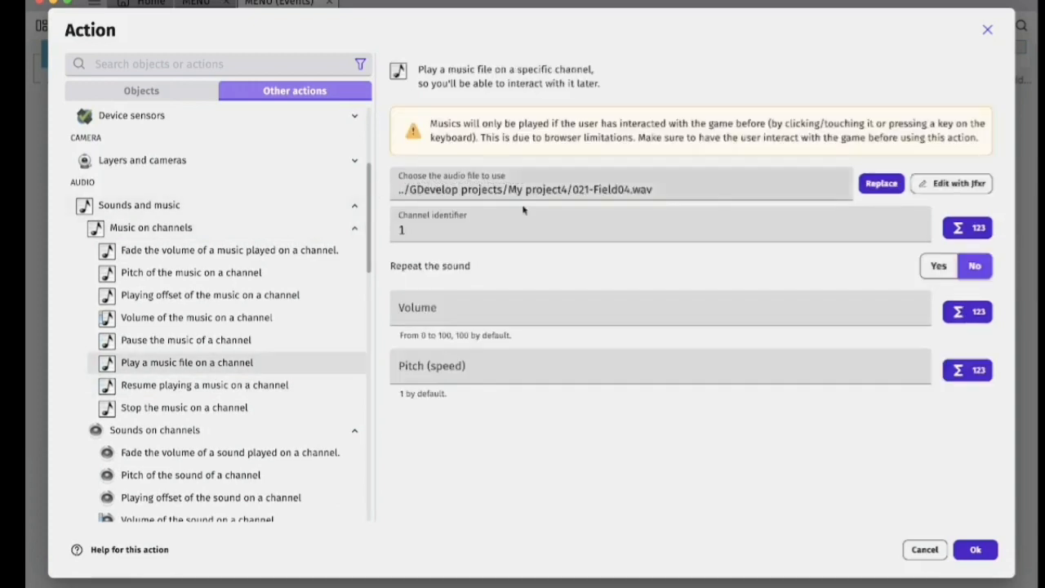
left_click(976, 549)
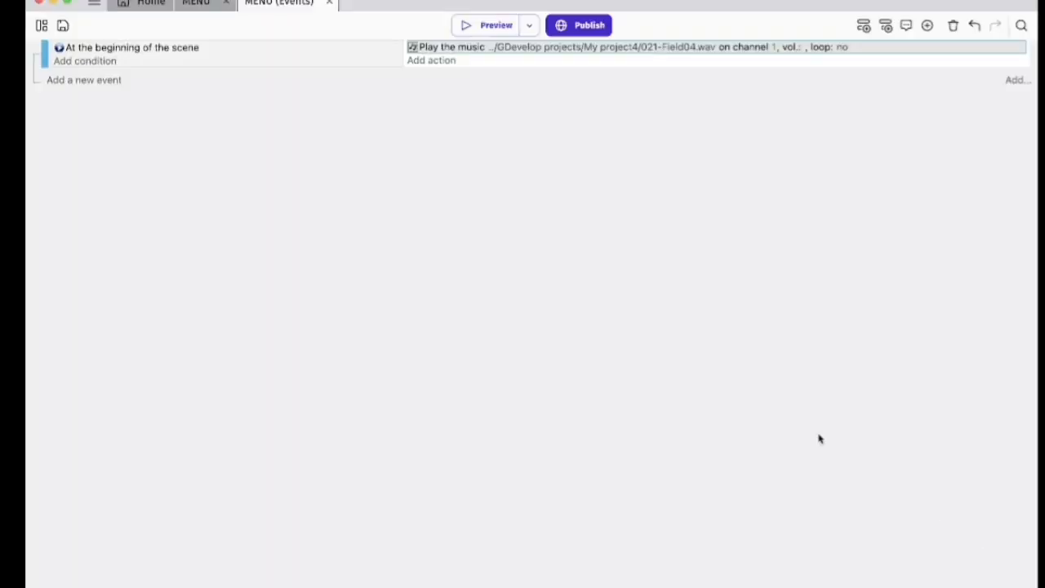
left_click(473, 26)
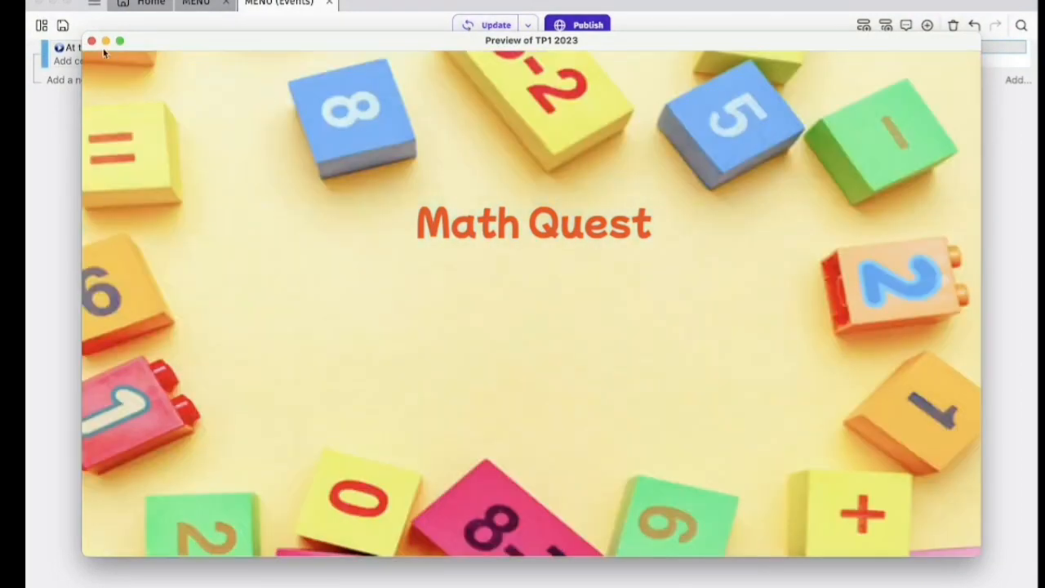
left_click(92, 41)
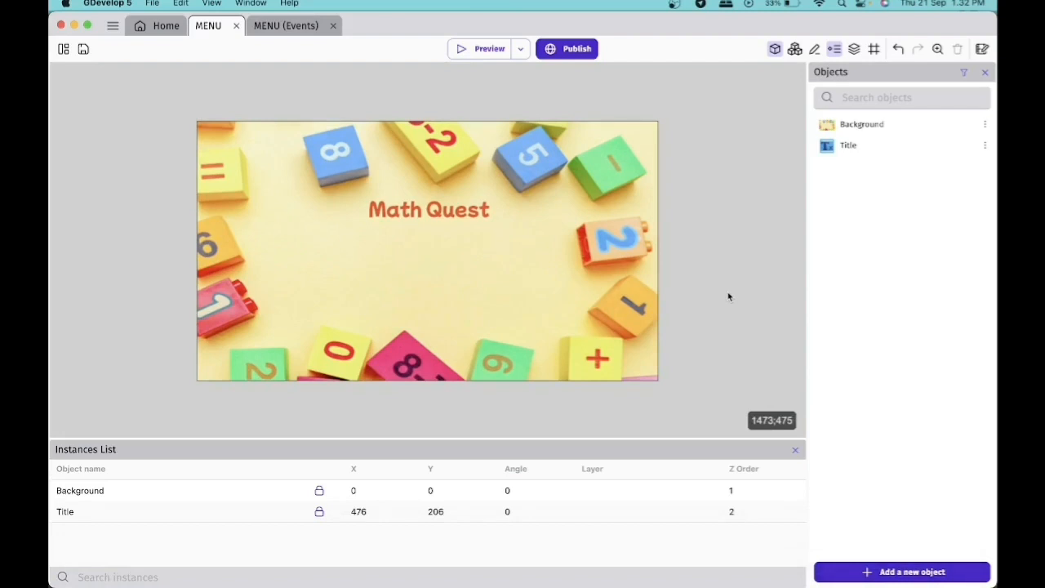
Add a second scene named Materi to the project and open it in the scene editor
left_click(63, 50)
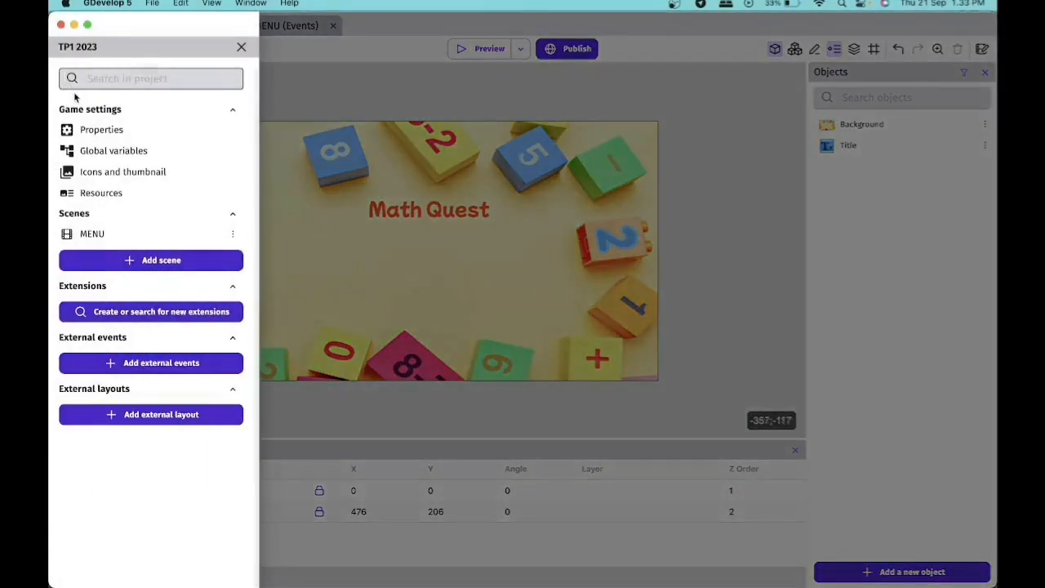
left_click(164, 262)
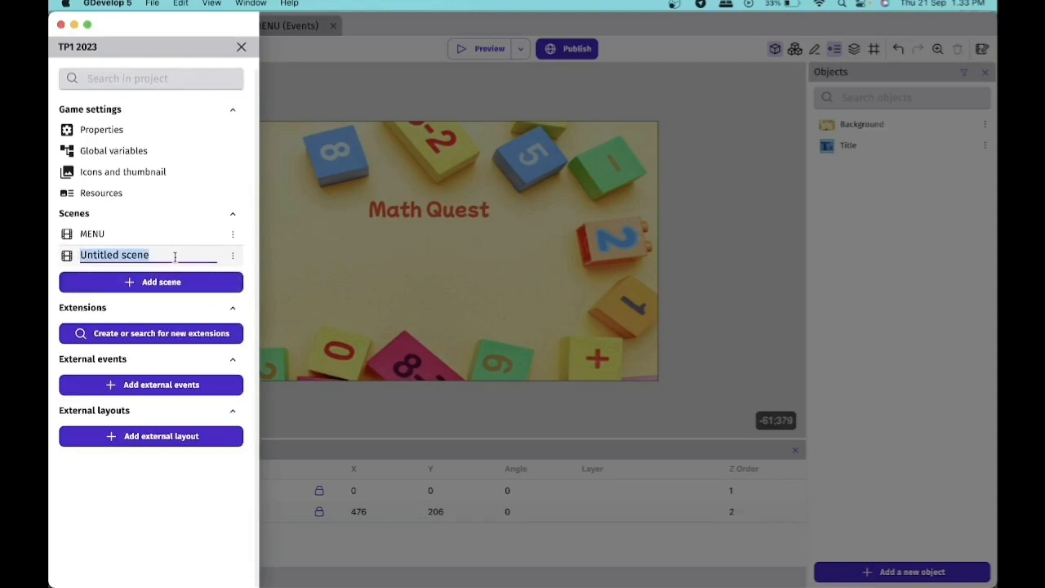
type("Materi")
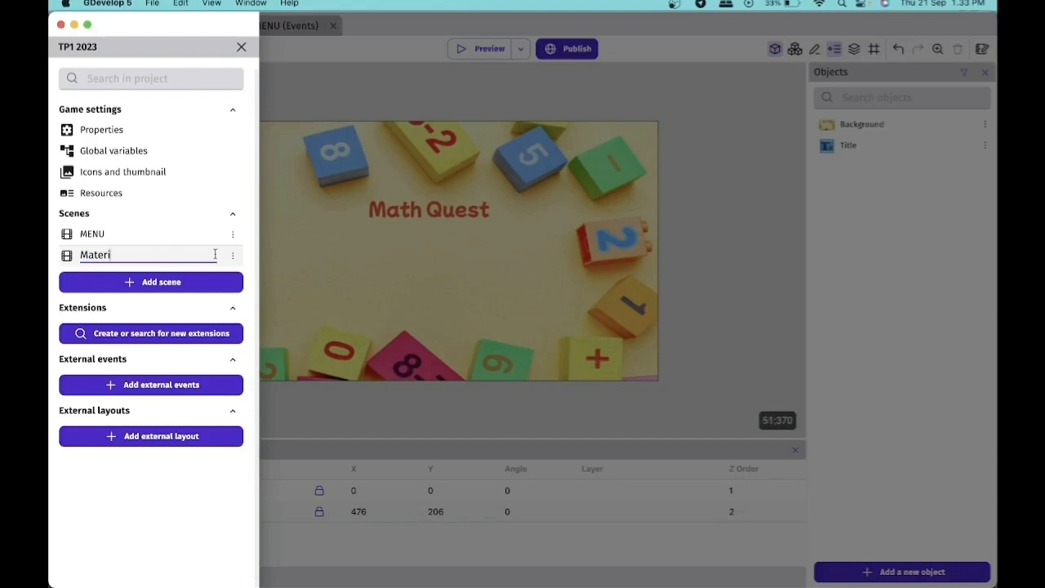
key("Return")
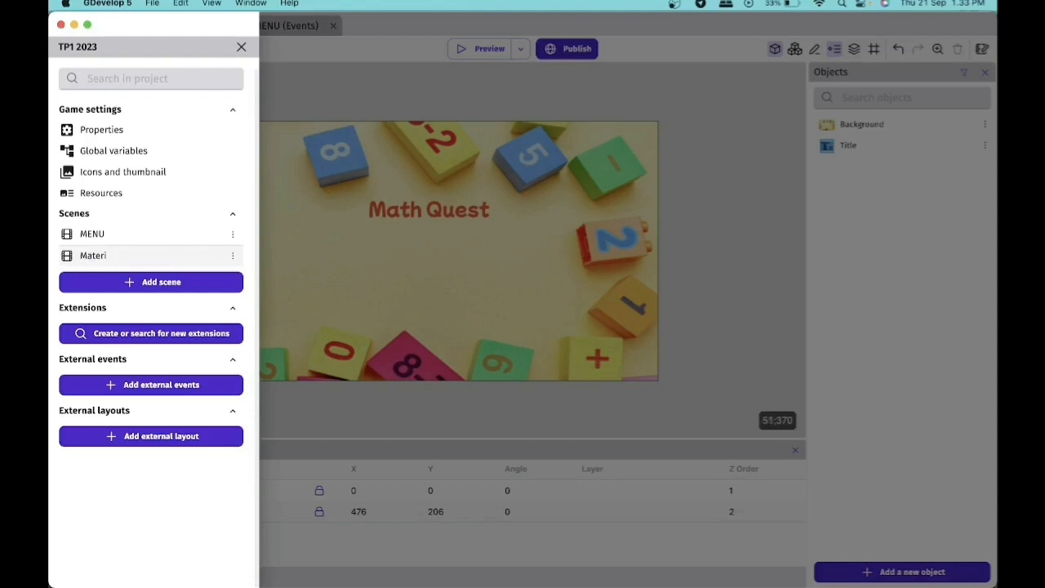
left_click(127, 258)
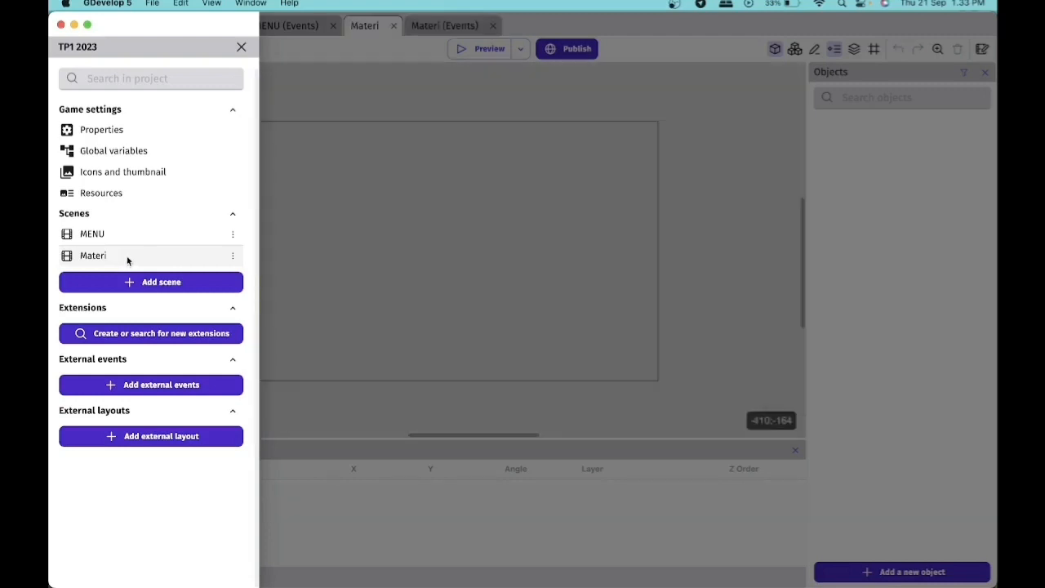
left_click(242, 49)
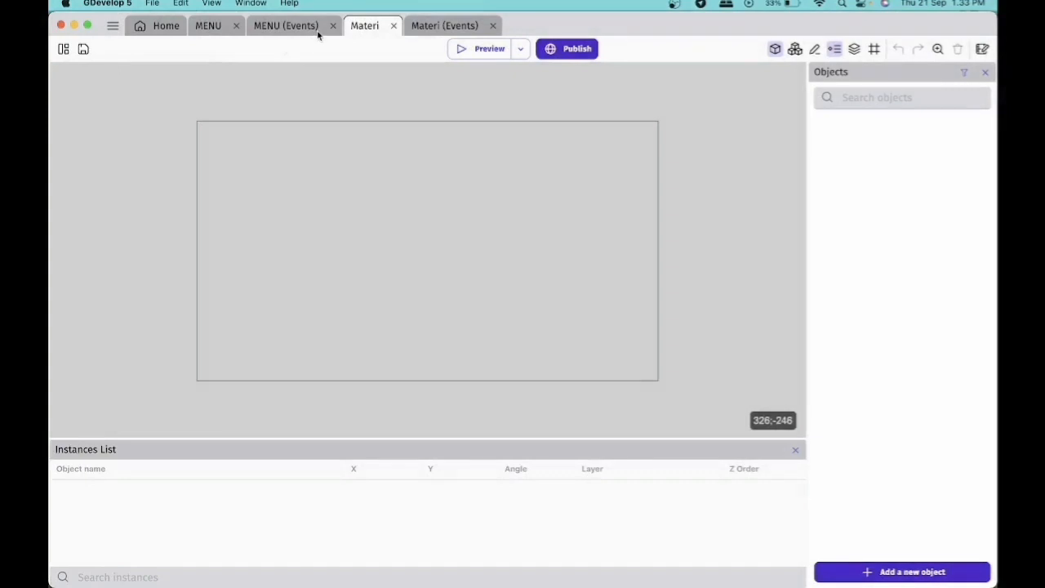
left_click(210, 27)
left_click(270, 28)
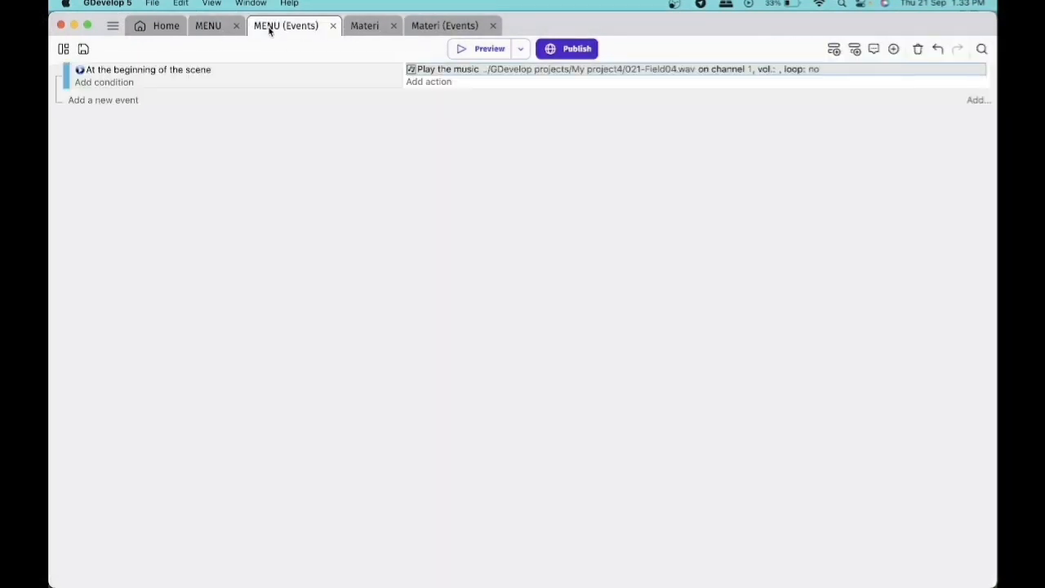
left_click(362, 28)
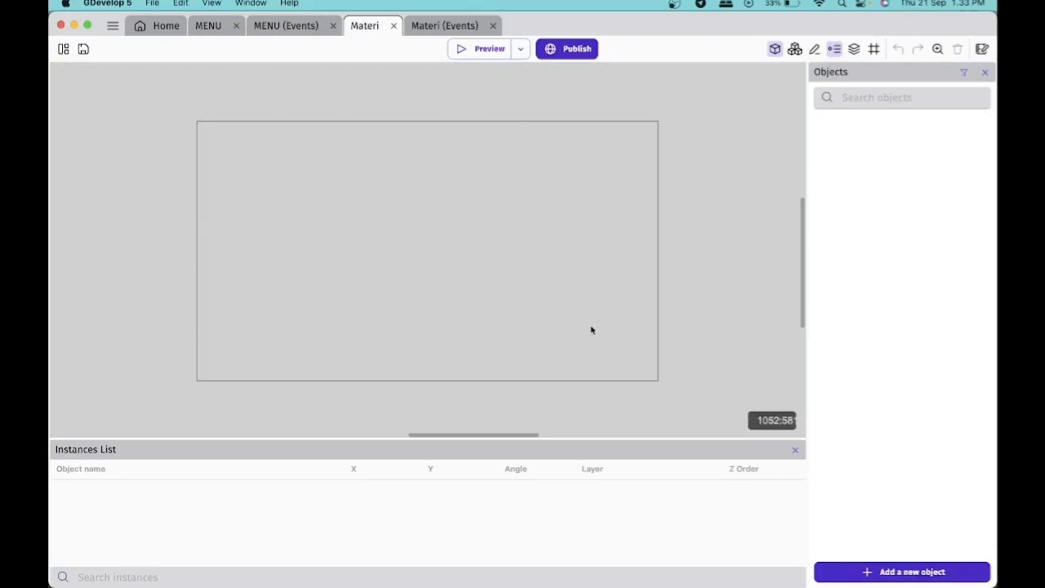
Set the Materi scene's background color to 255;232;136 in its scene properties
right_click(680, 177)
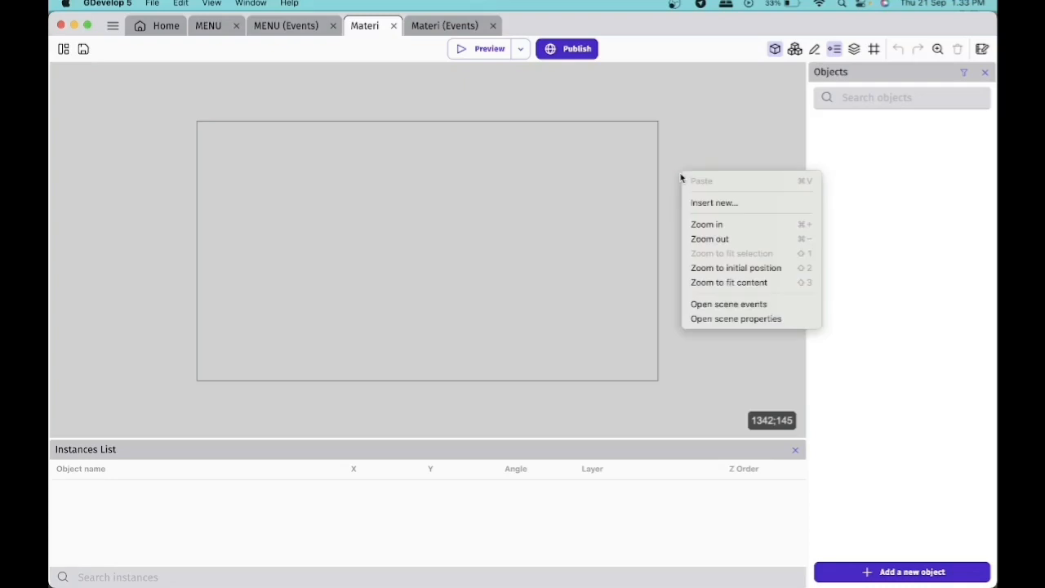
left_click(707, 319)
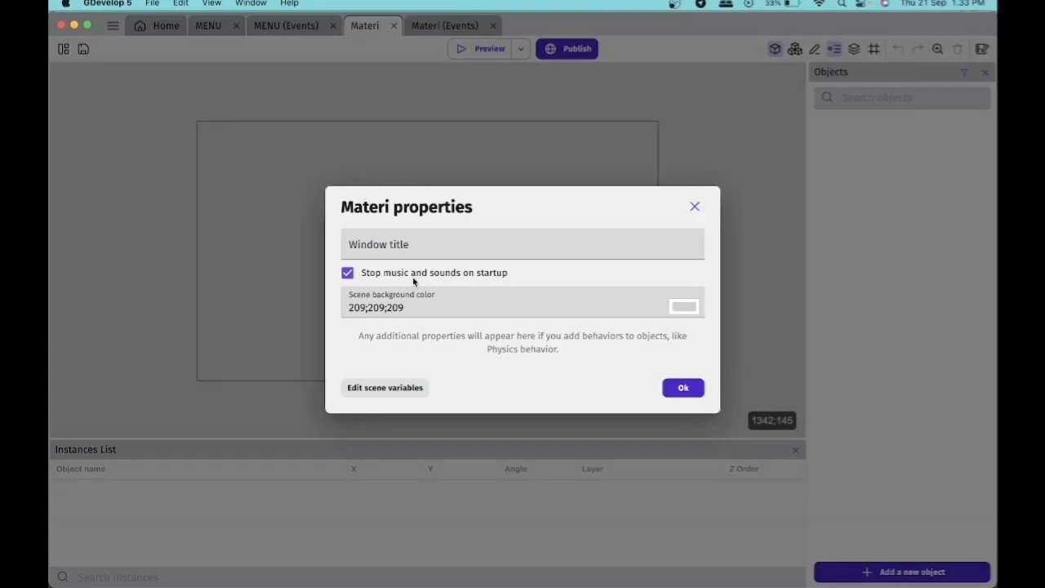
left_click(688, 310)
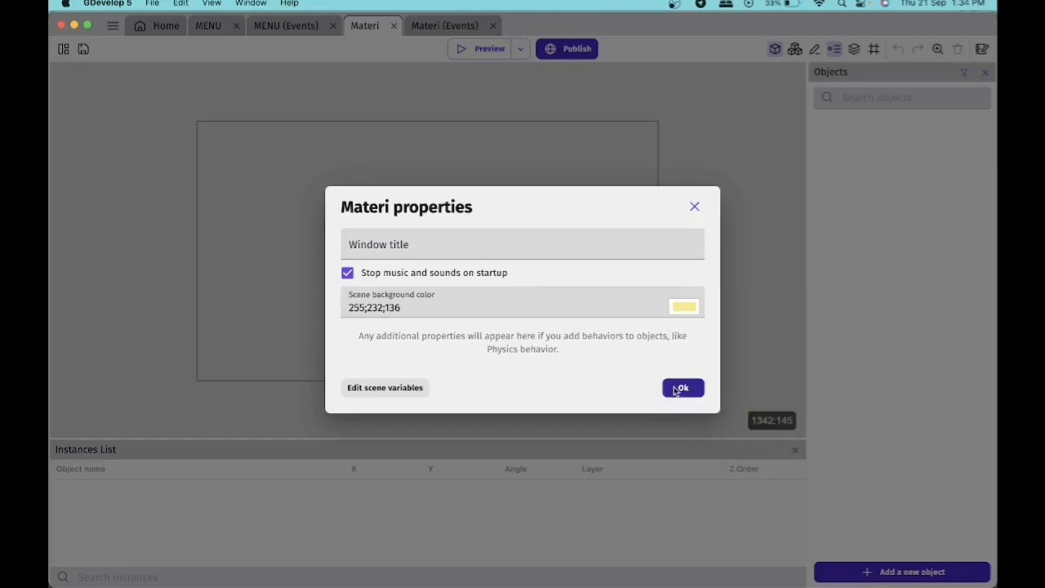
left_click(675, 390)
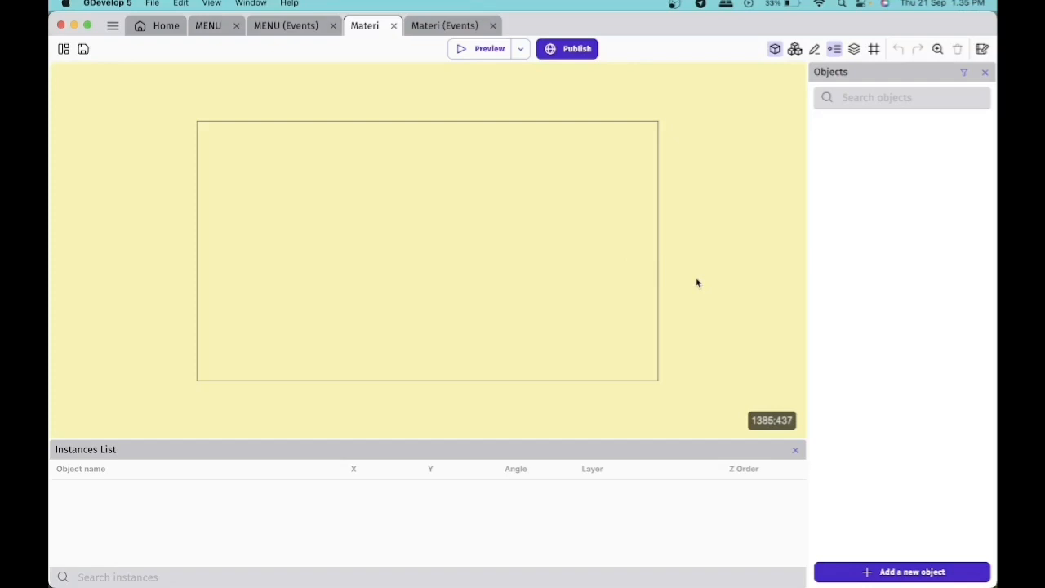
Insert a new Video object from scratch in the Materi scene and name it Penjelasan Materi 1
right_click(730, 236)
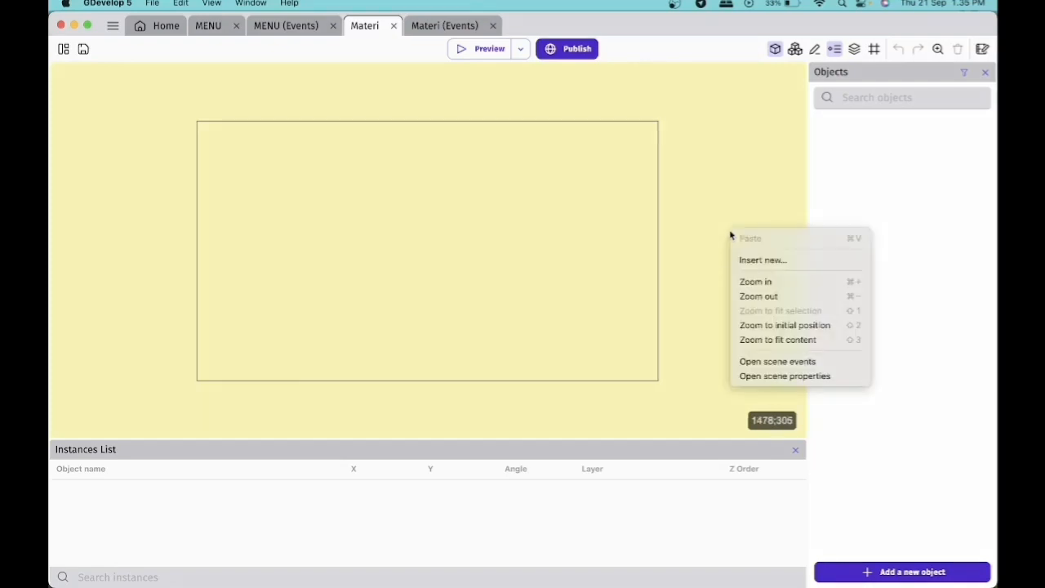
left_click(763, 261)
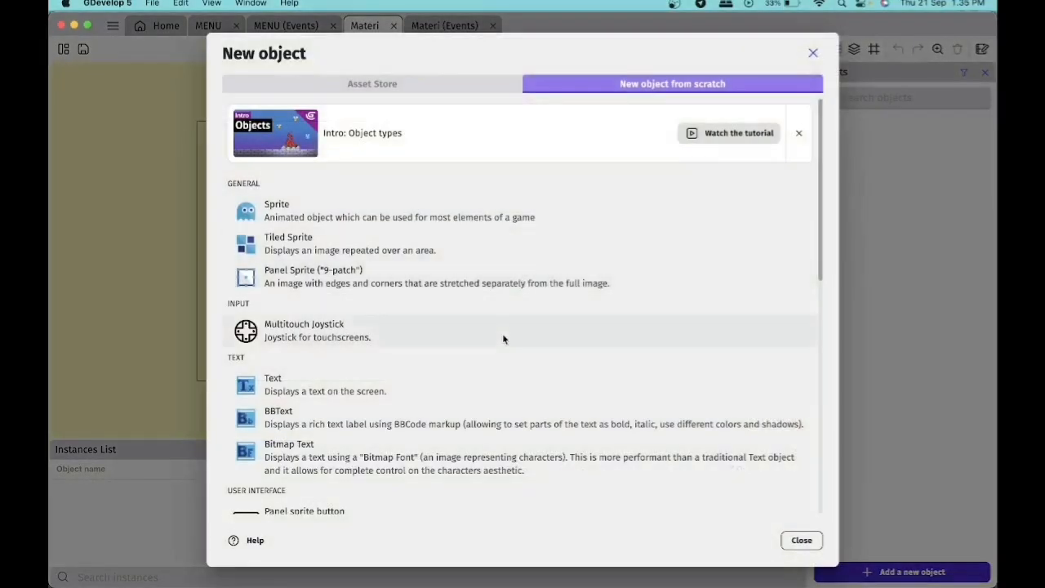
scroll(502, 333, "down", 5)
scroll(502, 333, "down", 4)
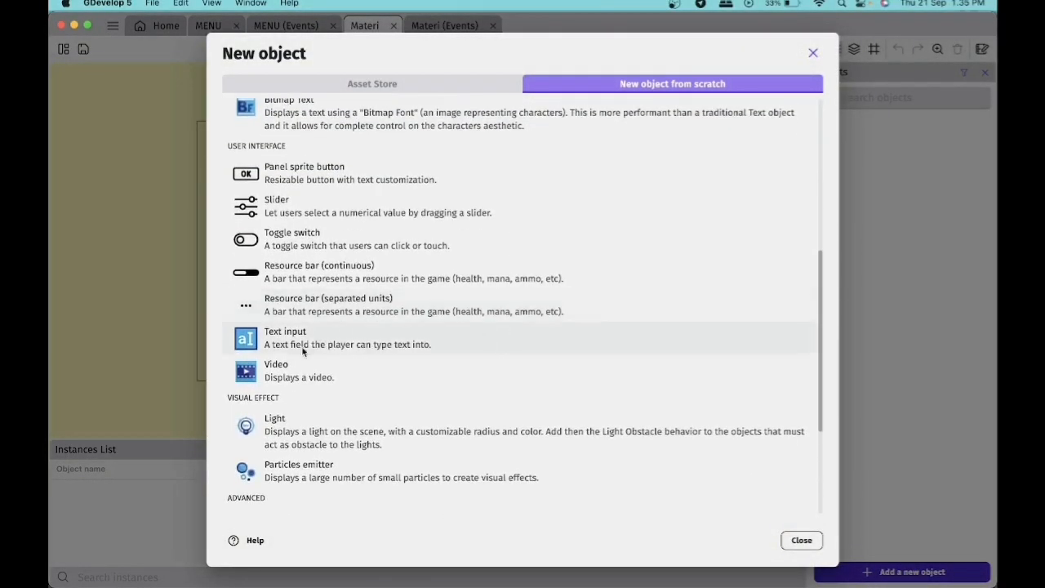
left_click(350, 375)
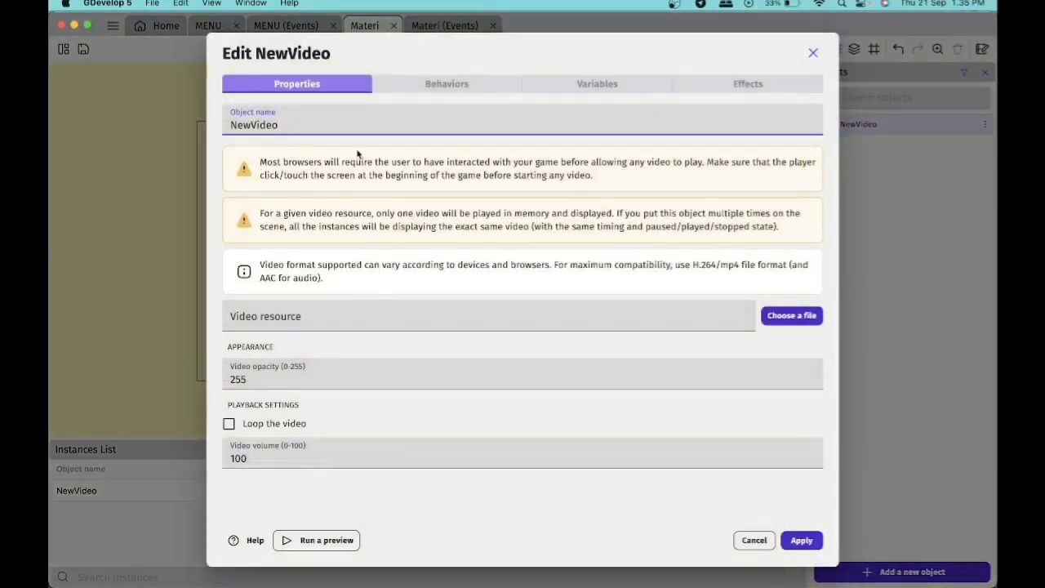
double_click(345, 127)
type("Penjelasan Materi 1")
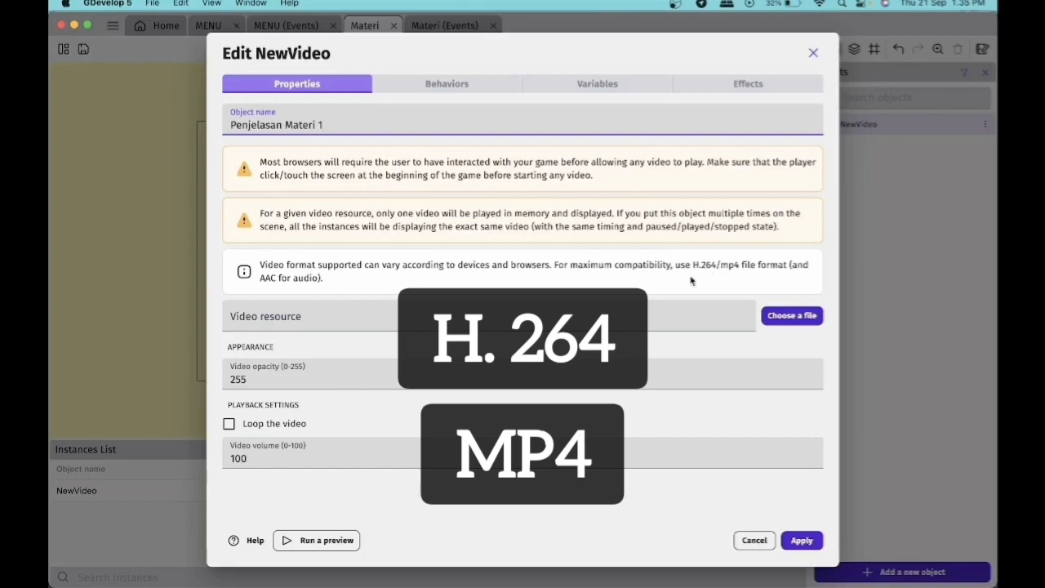
Load telegram-cloud-document-5-6077994394516982380.mp4 from Downloads as the video resource, copy it into the project folder, and apply the object settings without looping
left_click(789, 319)
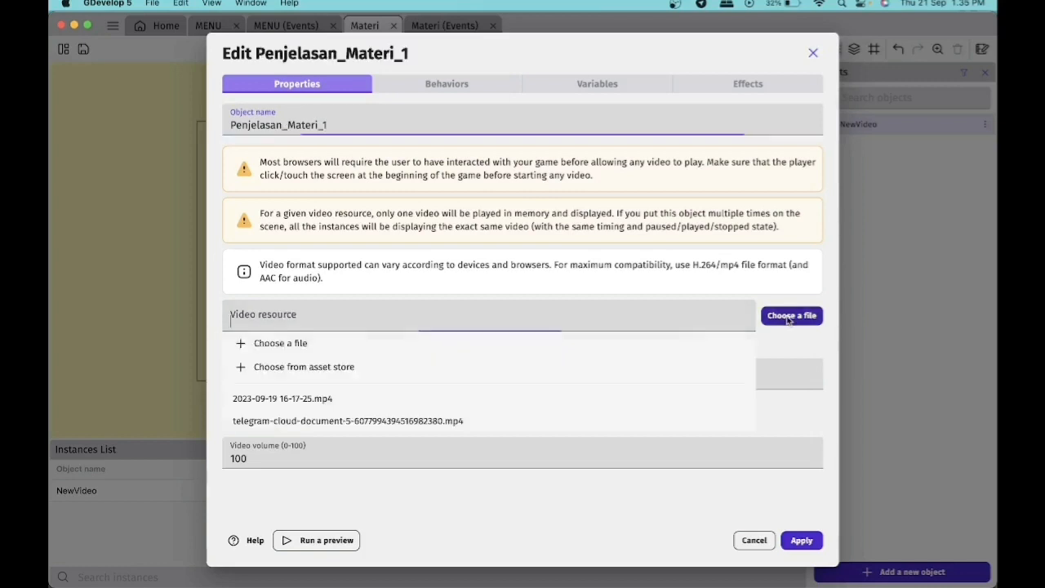
left_click(340, 351)
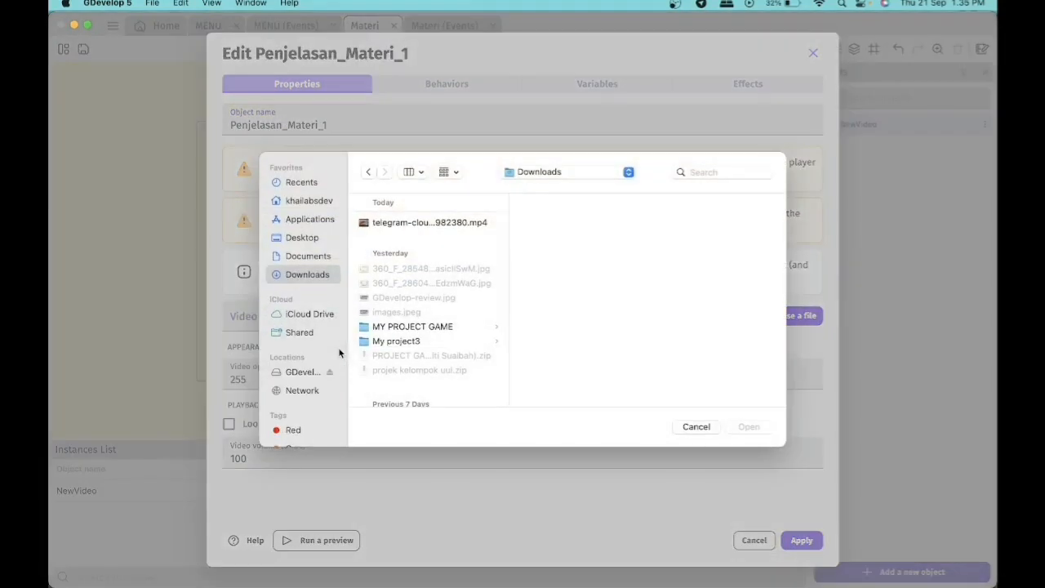
left_click(425, 224)
left_click(747, 428)
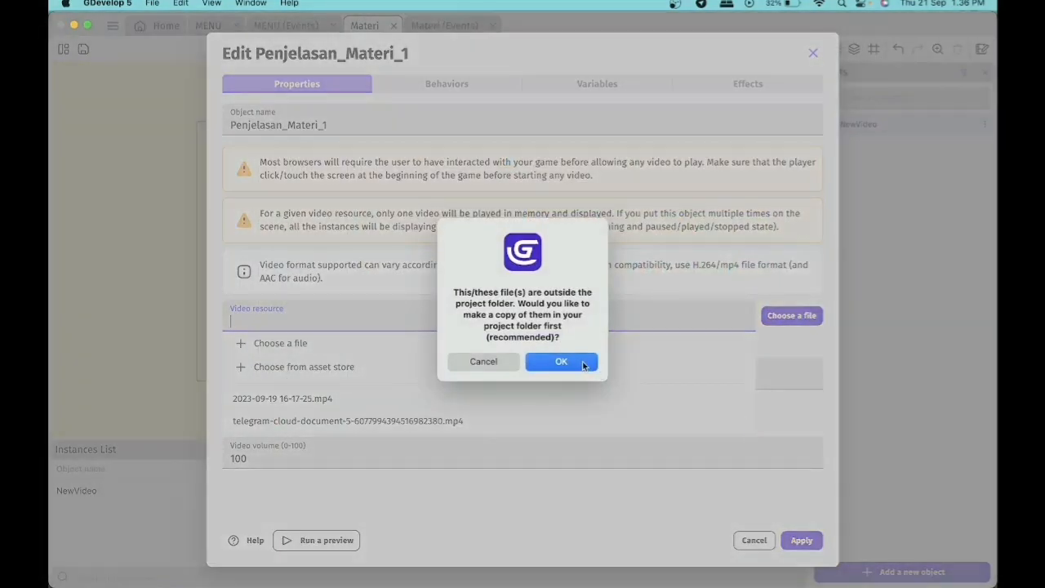
left_click(584, 364)
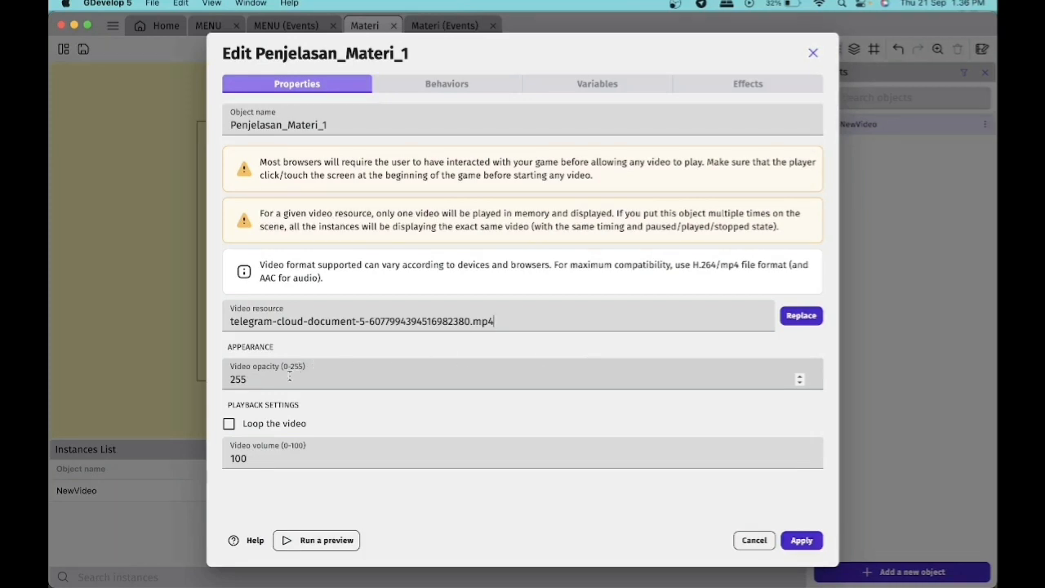
left_click(229, 425)
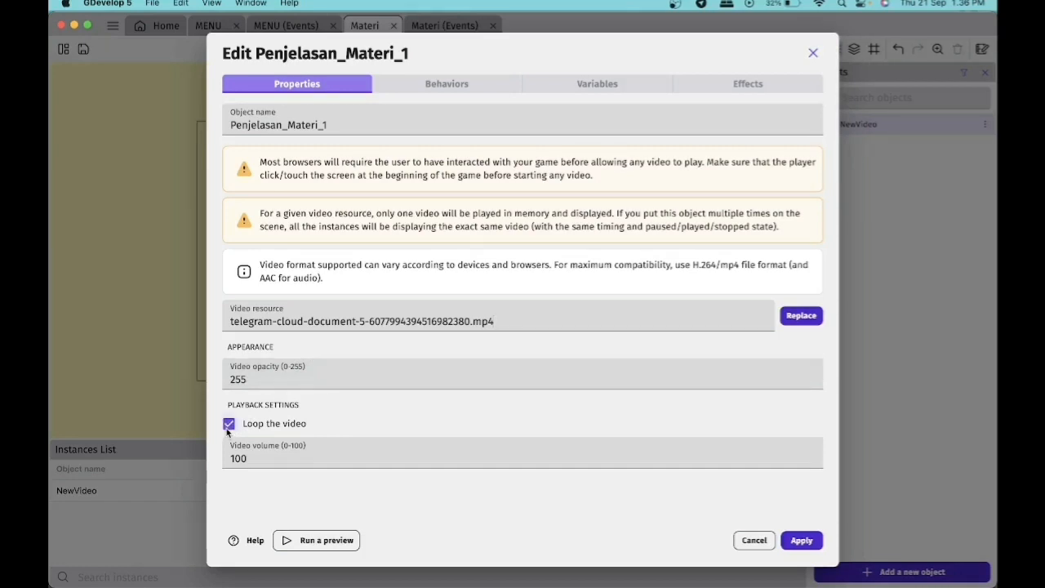
left_click(228, 424)
left_click(795, 542)
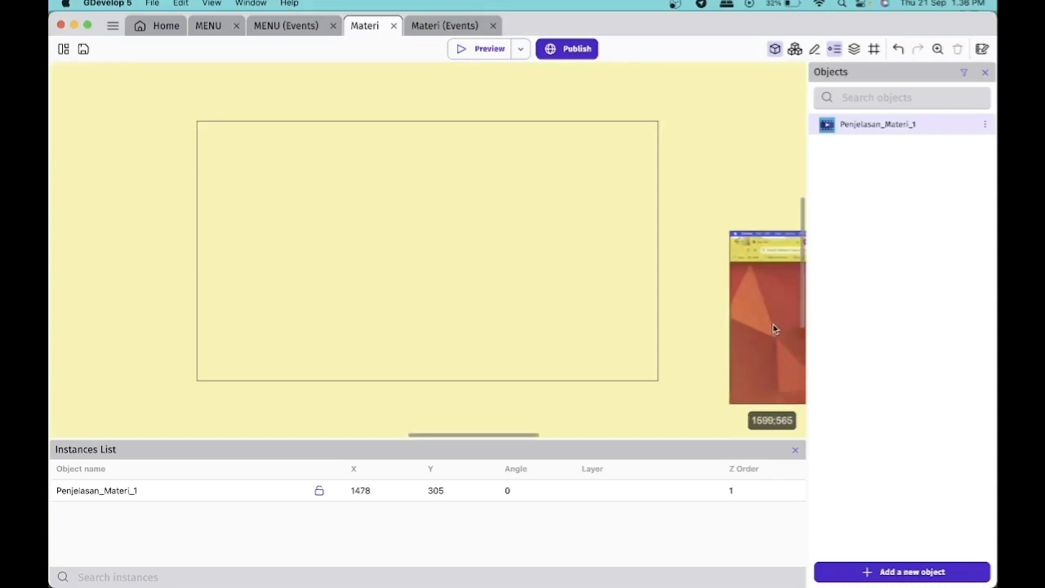
Enlarge the Penjelasan_Materi_1 video and place it inside the scene frame at about X 119, Y 117, and preview the Materi scene
left_click_drag(774, 329, 282, 254)
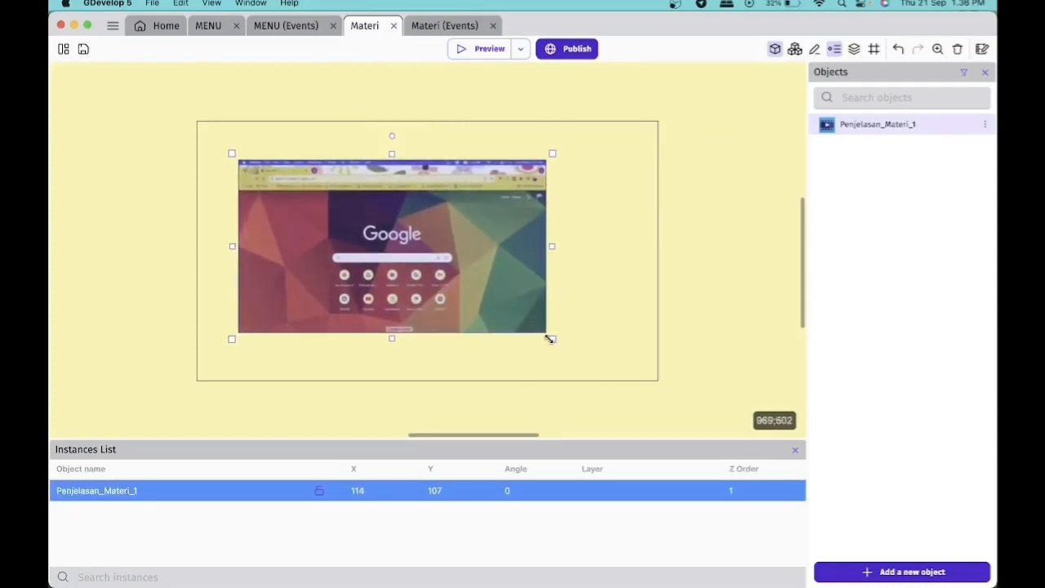
left_click_drag(549, 339, 613, 369)
key("super+z")
left_click(537, 324)
left_click_drag(550, 308, 550, 315)
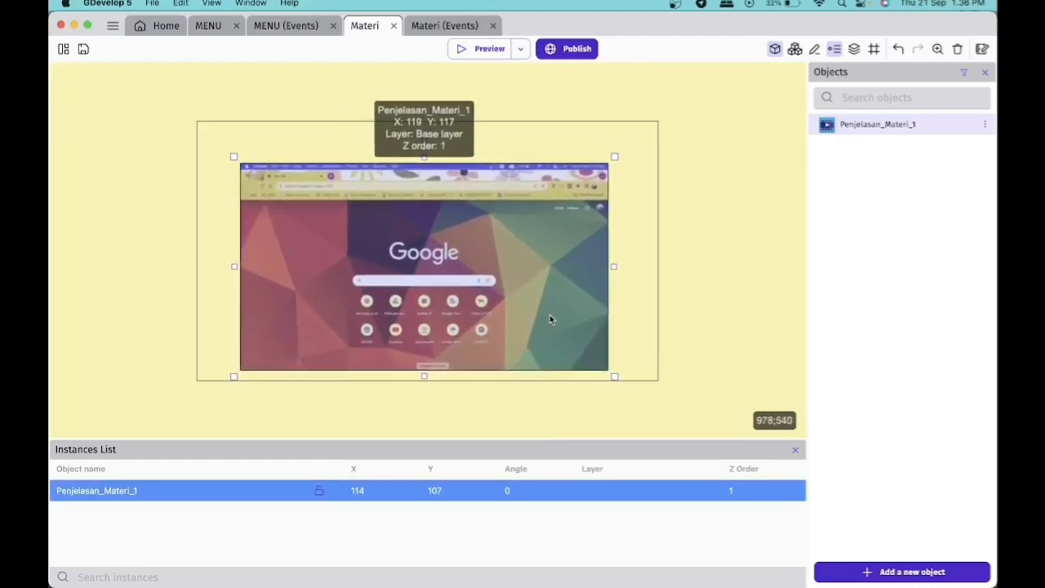
left_click(699, 310)
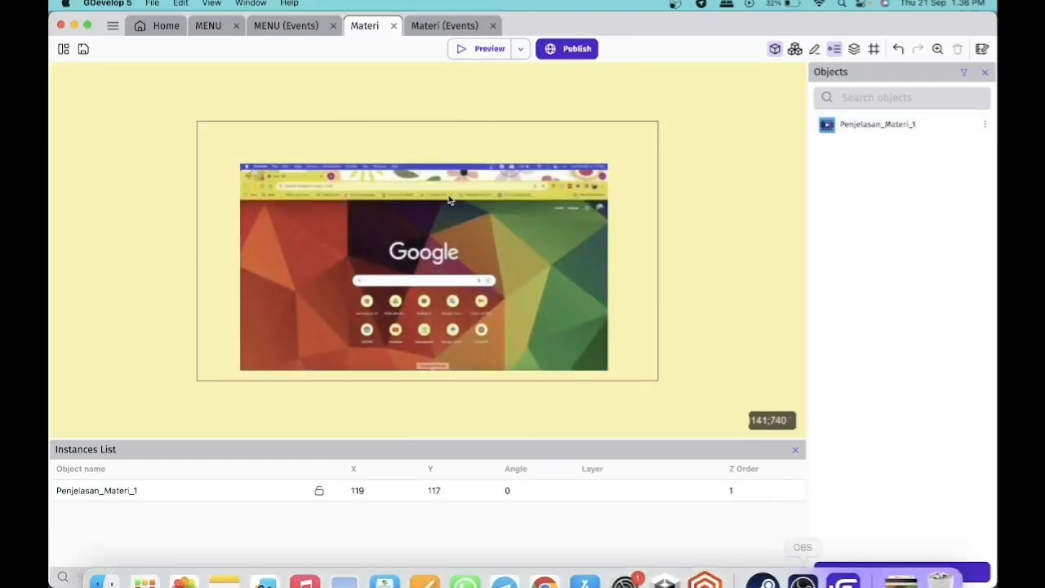
left_click(463, 50)
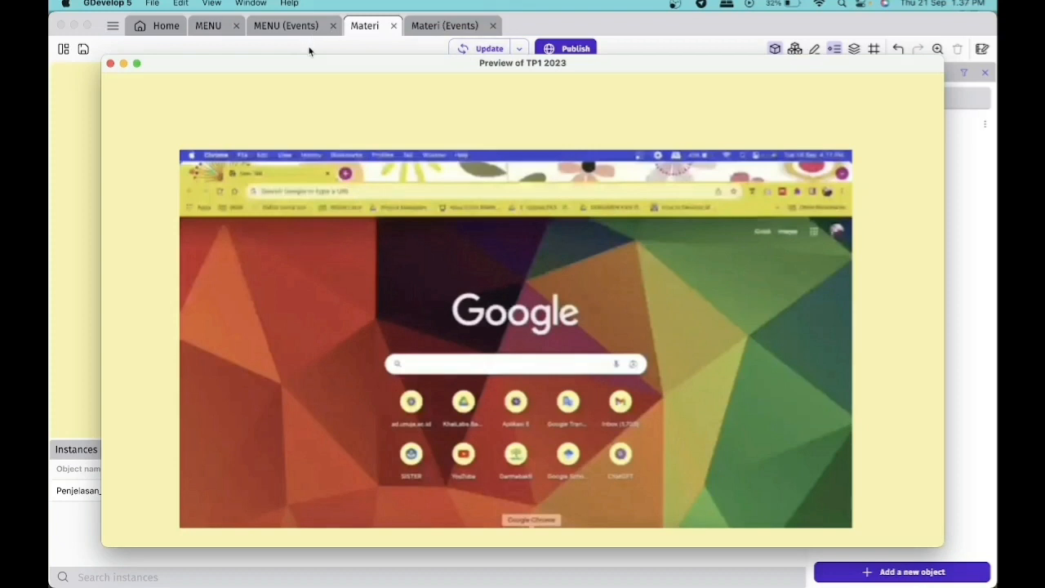
left_click(111, 63)
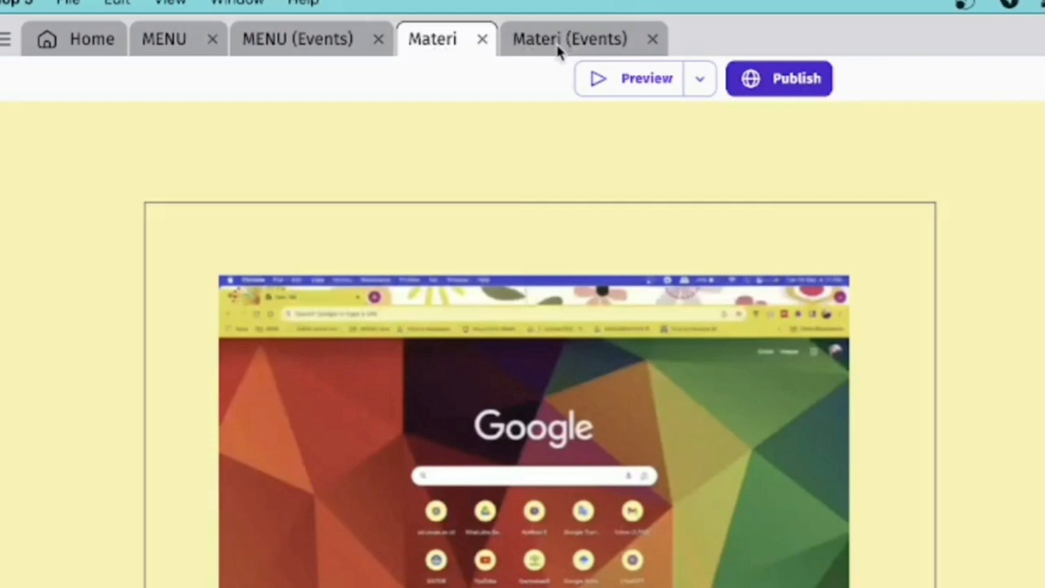
Add an event to the Materi scene with the condition At the beginning of the scene
left_click(558, 48)
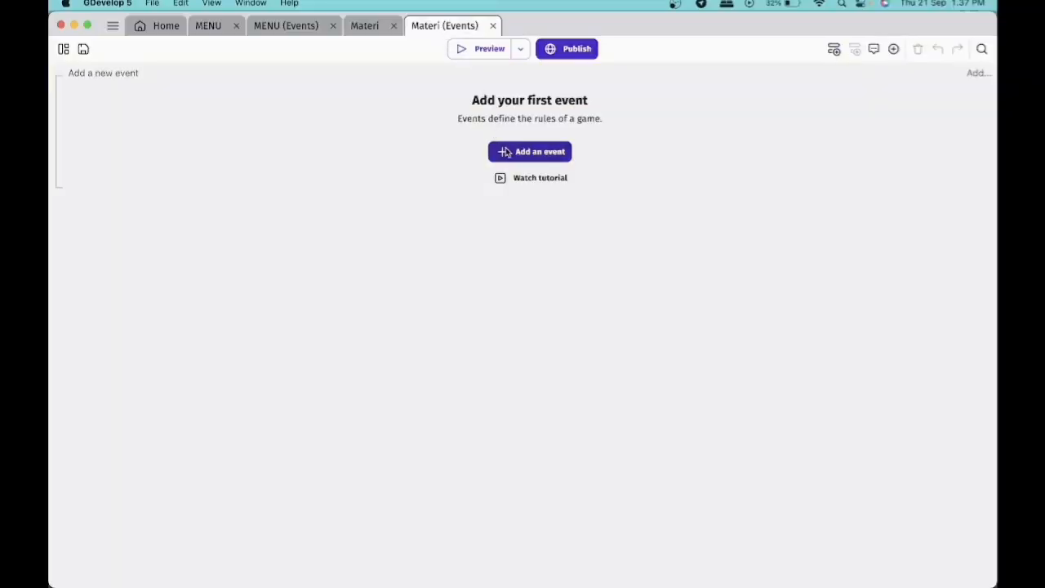
left_click(507, 152)
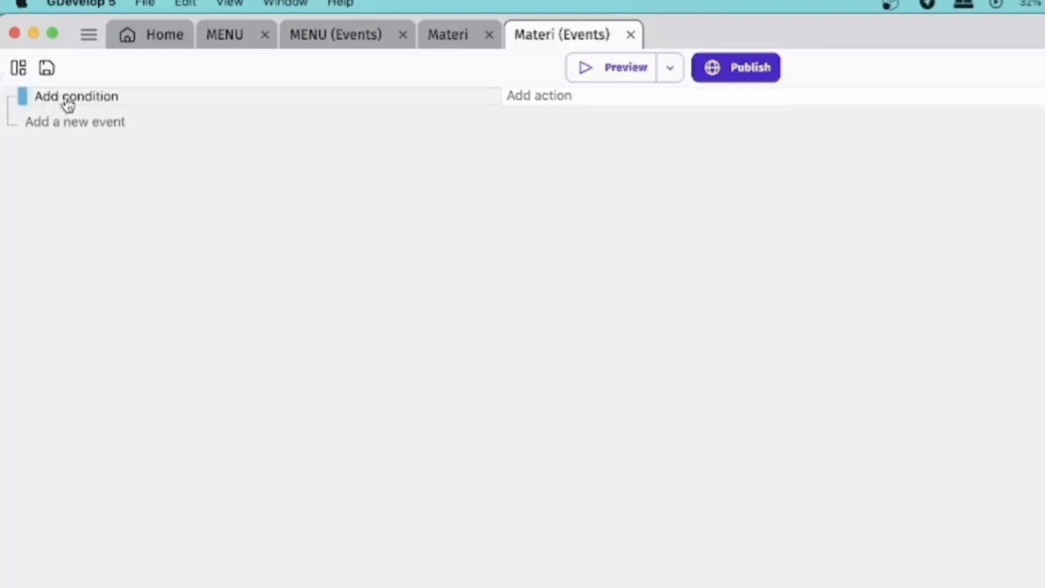
left_click(67, 102)
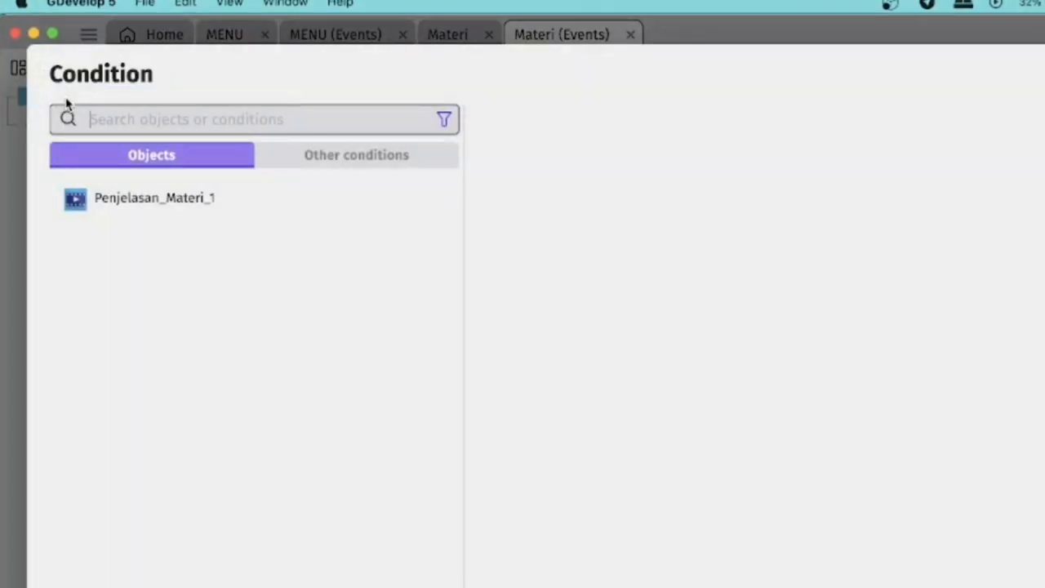
type("b")
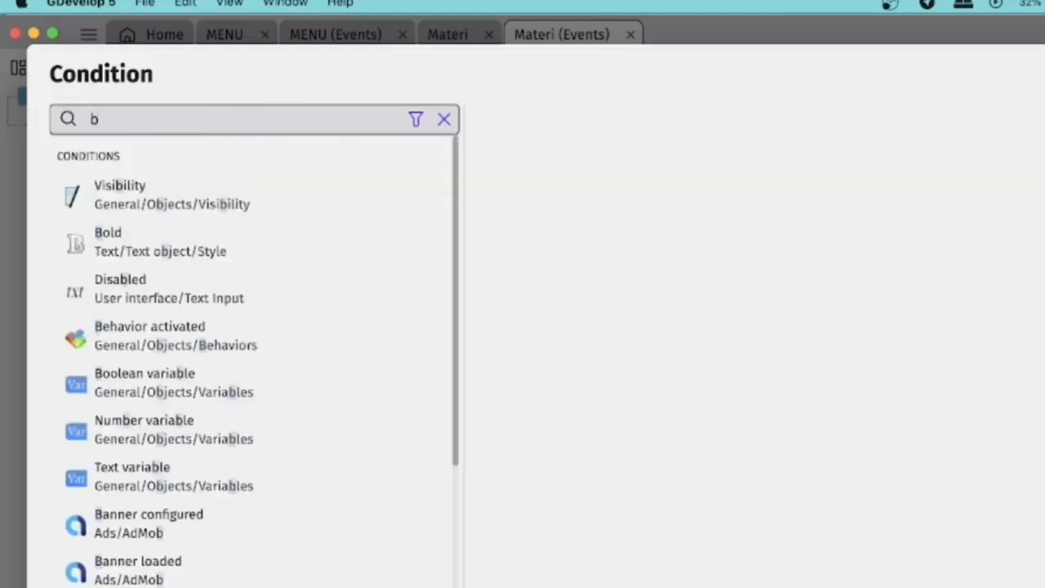
type("eg")
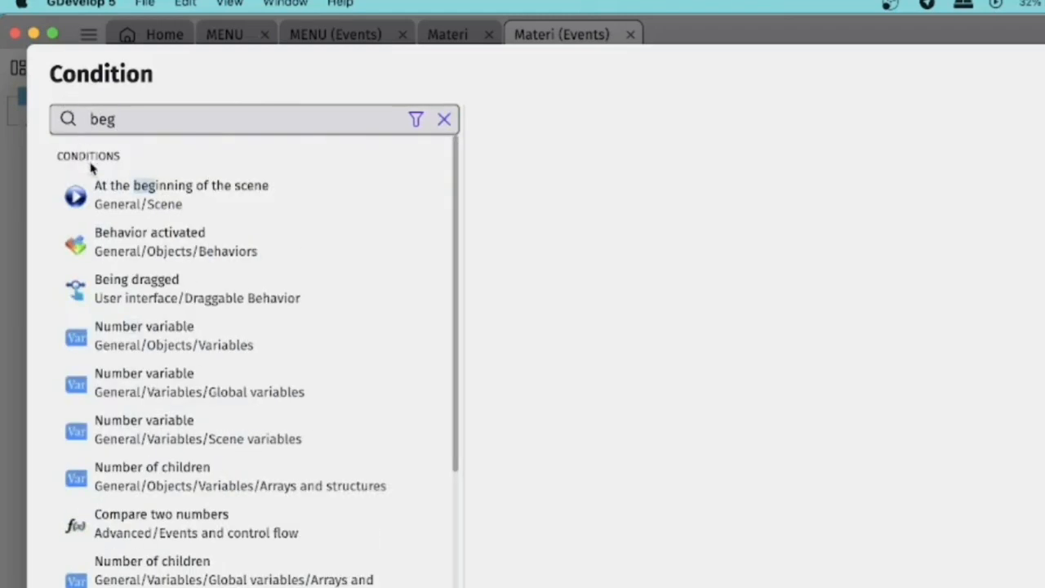
left_click(179, 196)
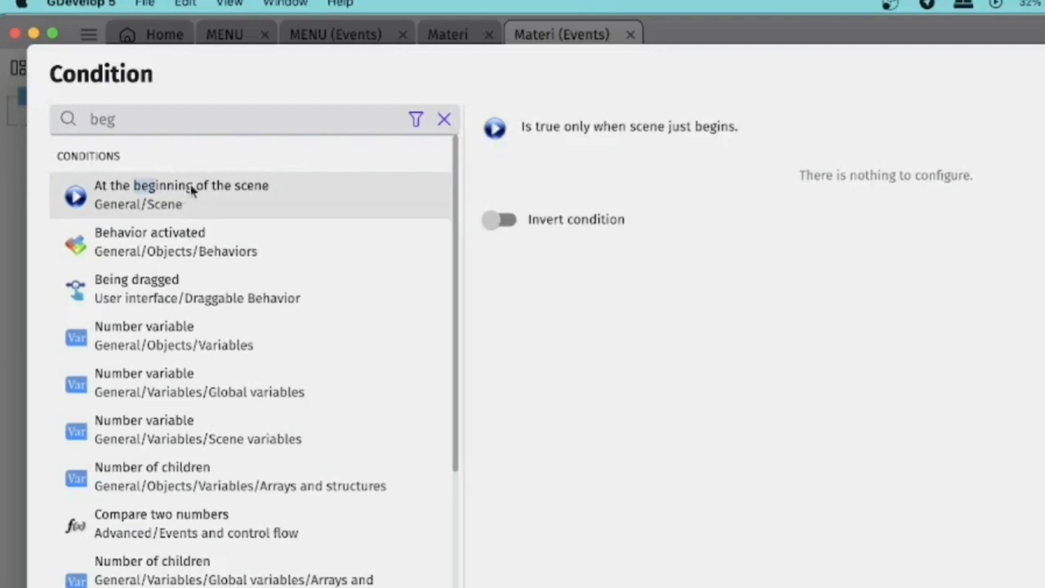
key("Return")
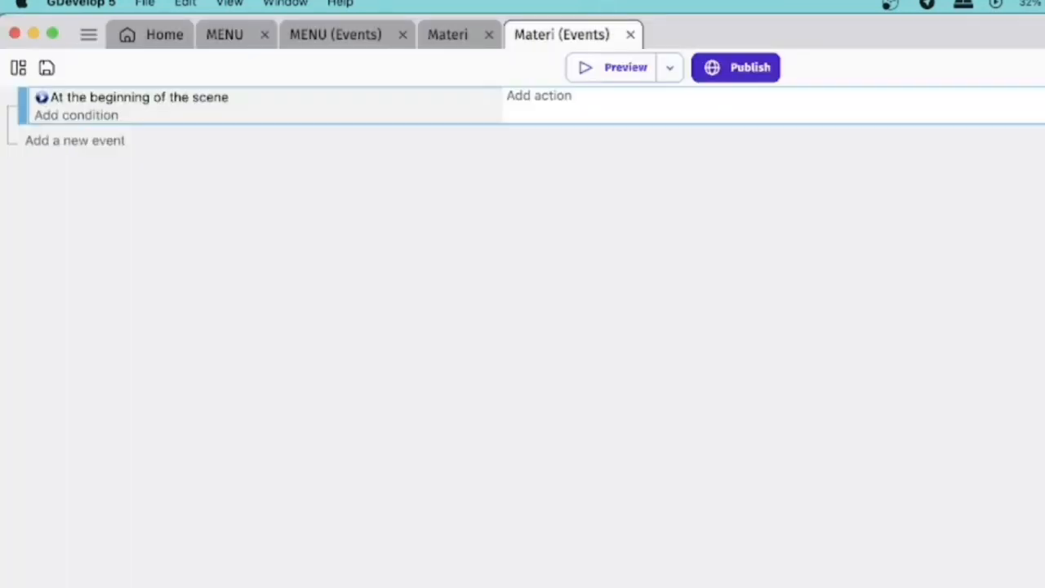
Add the Play a video action for Penjelasan_Materi_1 to the beginning-of-scene event, and preview the Materi scene
left_click(542, 104)
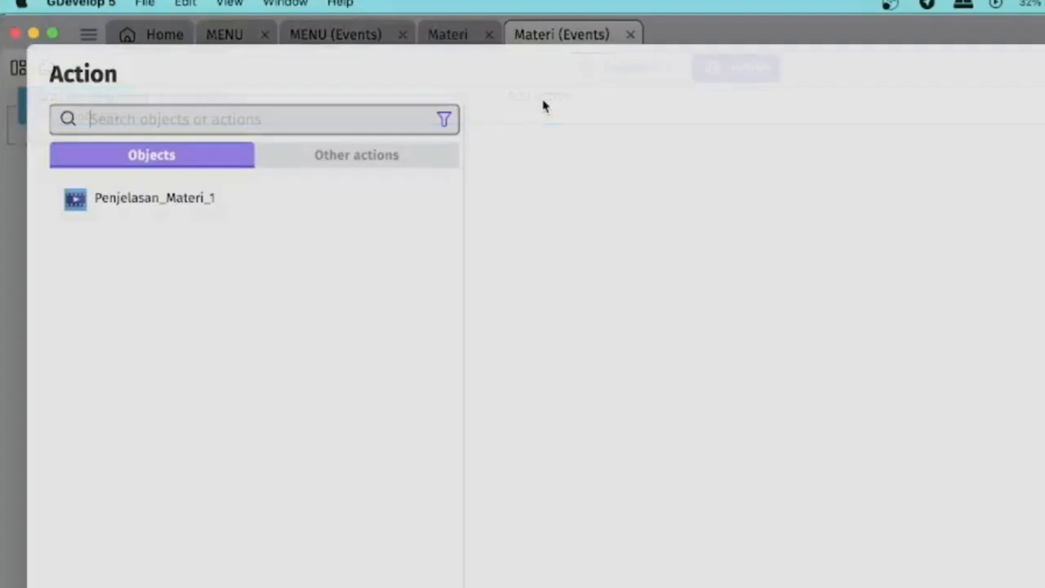
left_click(165, 202)
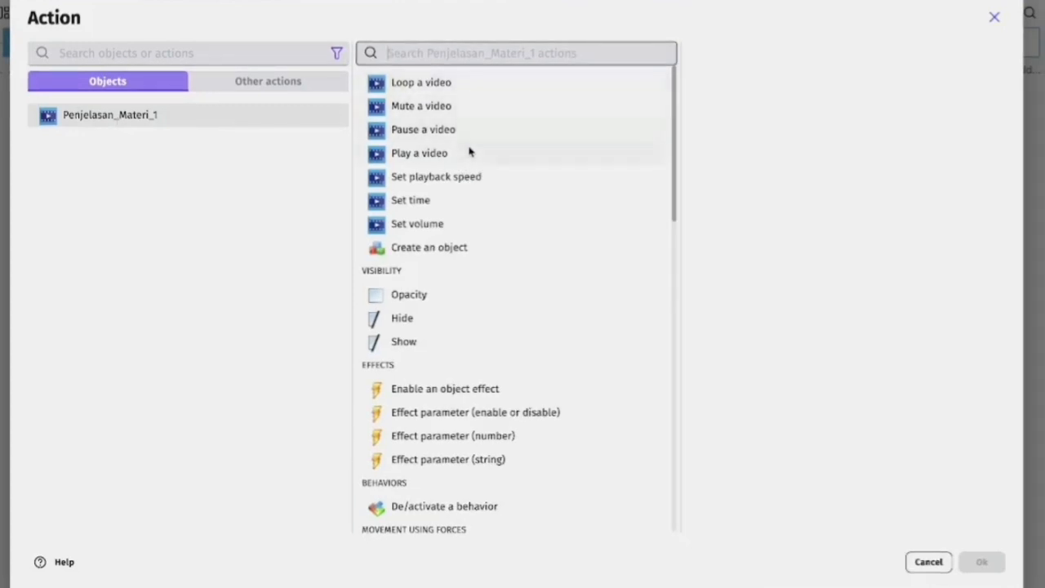
scroll(485, 383, "down", 1)
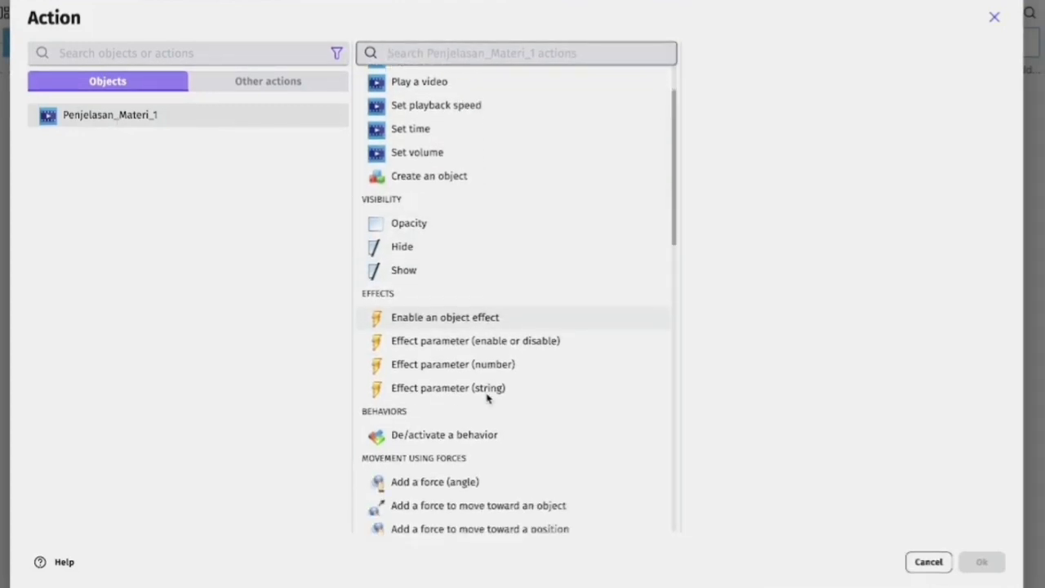
scroll(487, 397, "down", 9)
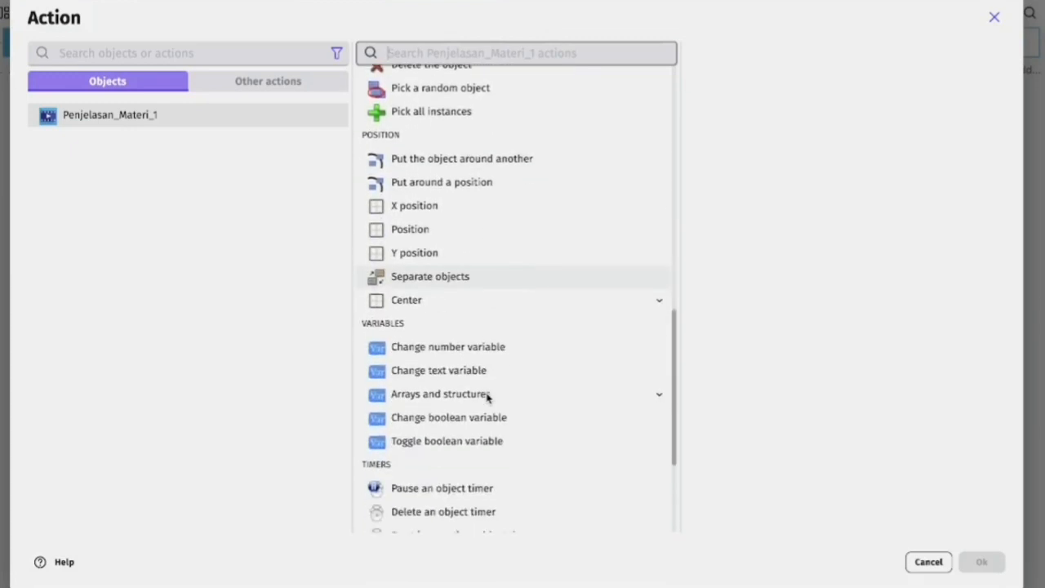
scroll(487, 397, "down", 3)
scroll(487, 396, "up", 12)
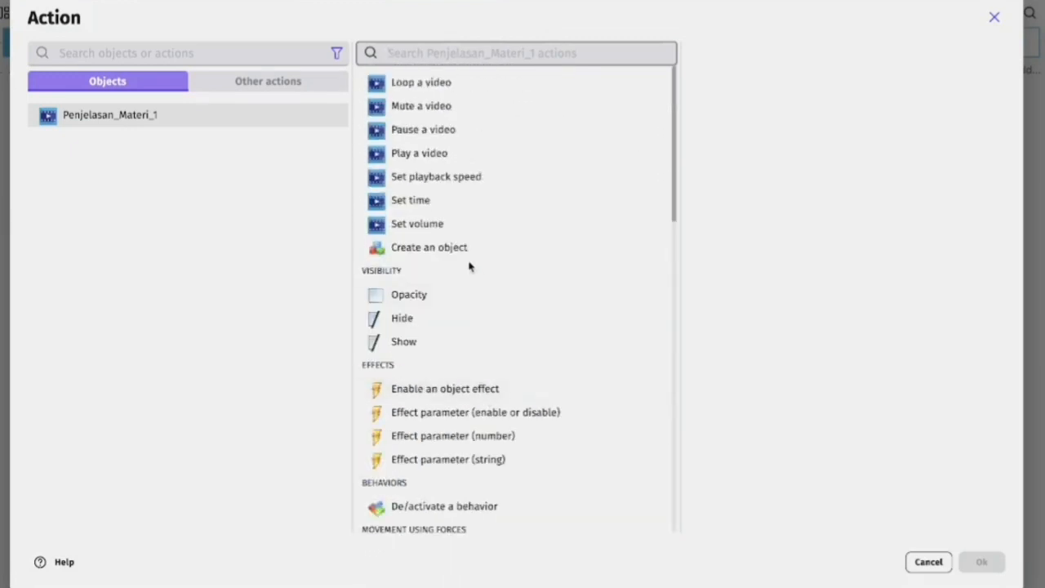
left_click(453, 159)
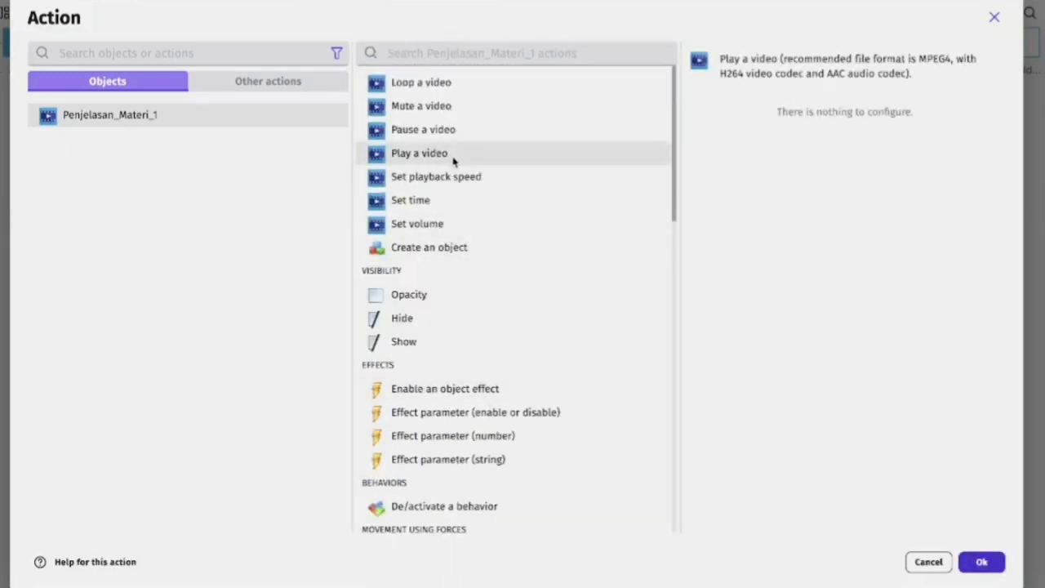
left_click(978, 561)
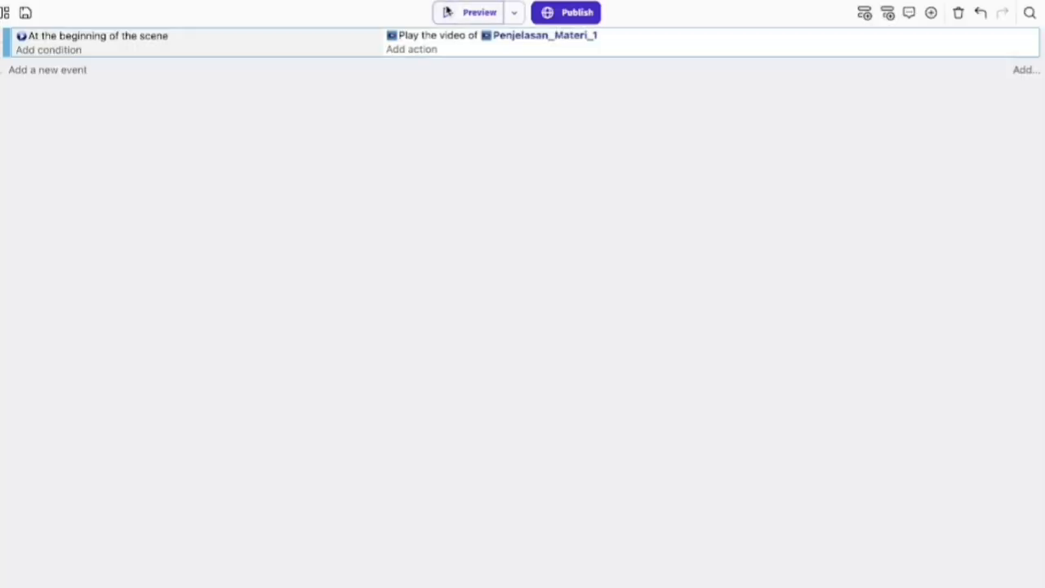
left_click(447, 12)
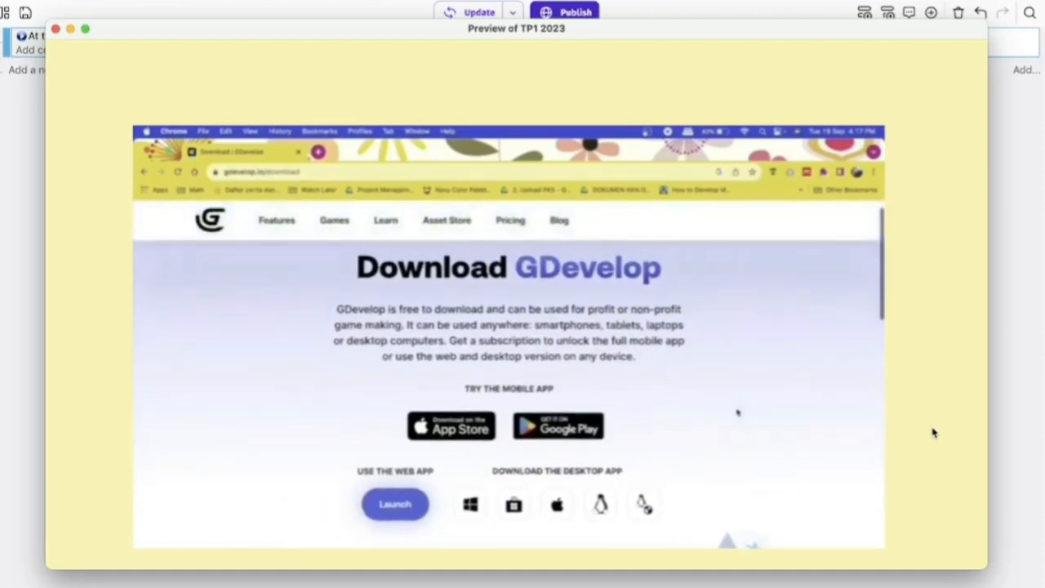
left_click(57, 29)
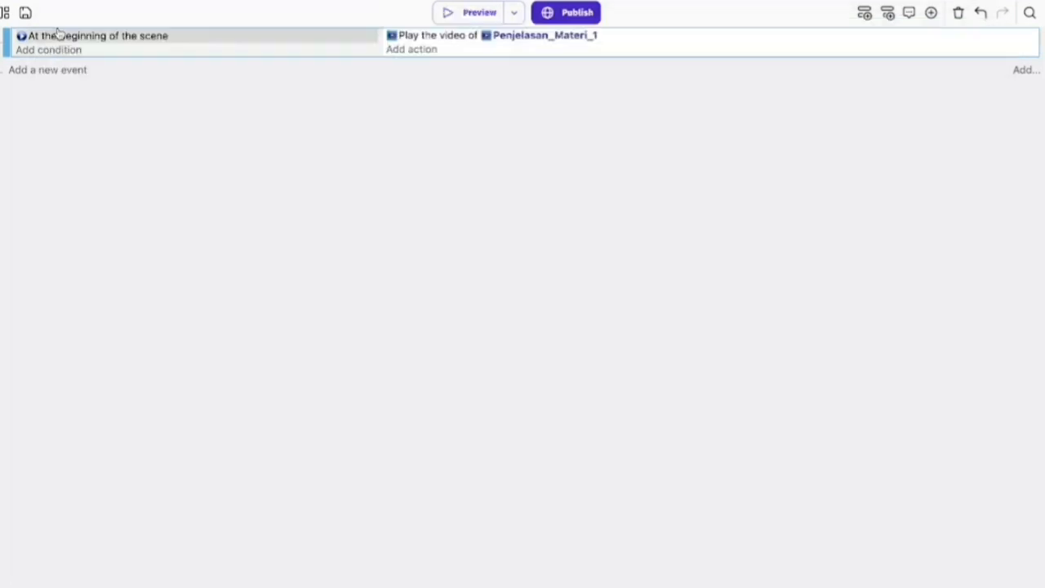
Return to the Materi scene layout, switch to Finder and check the copied mp4 video in the GDevelop project folder
left_click(329, 2)
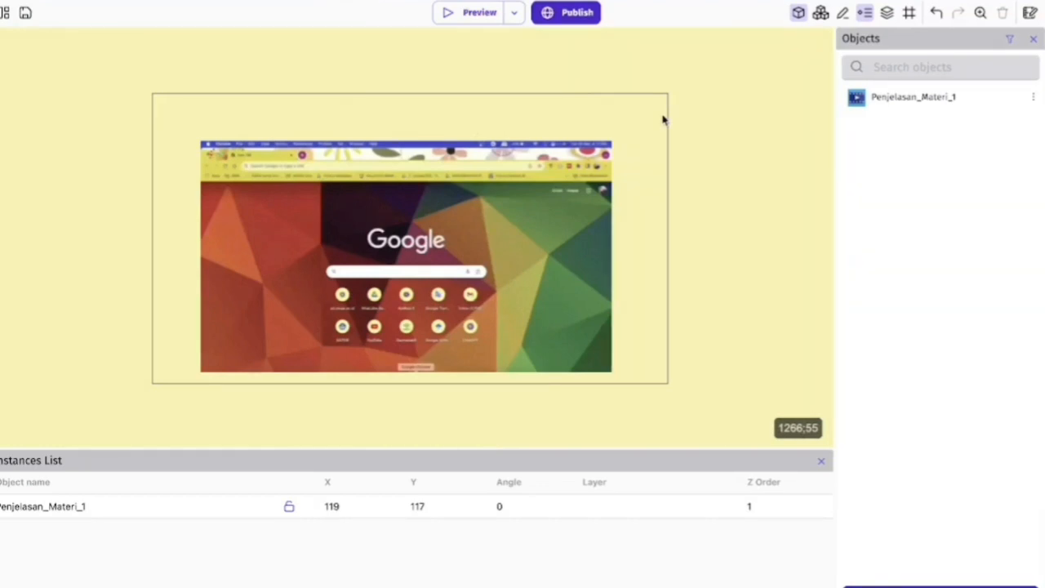
left_click(47, 576)
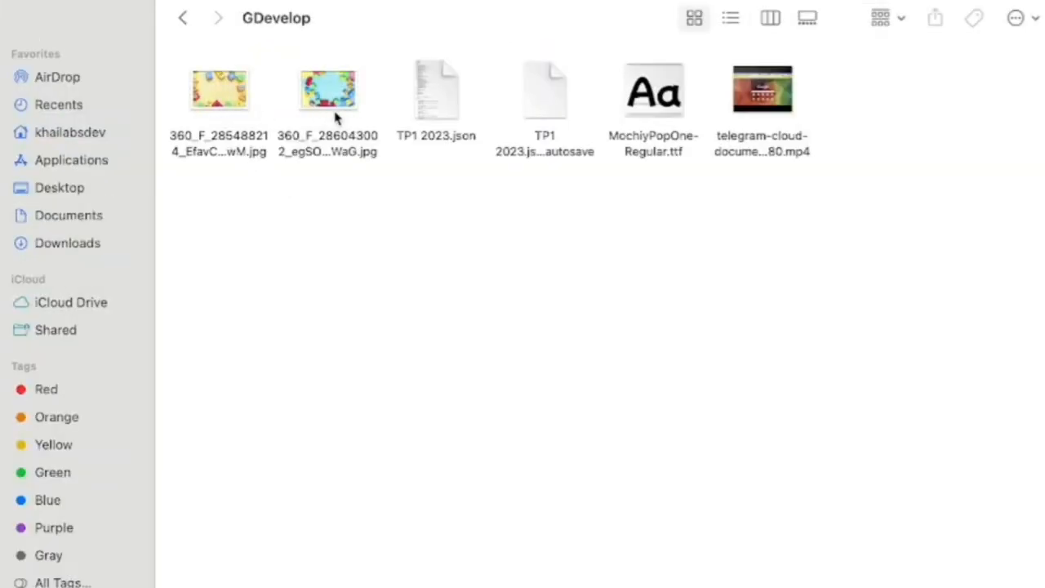
mouse_move(759, 110)
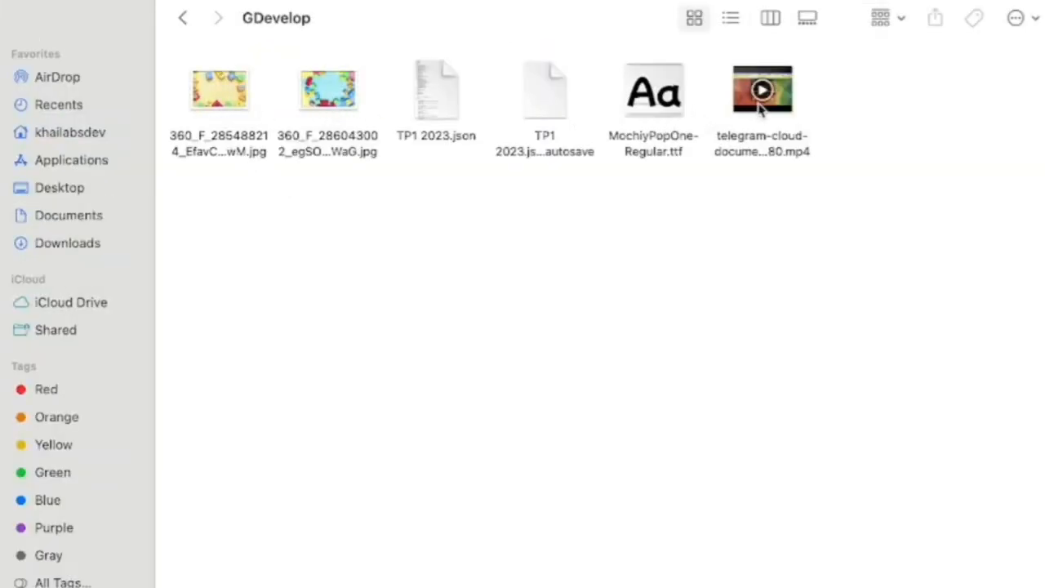